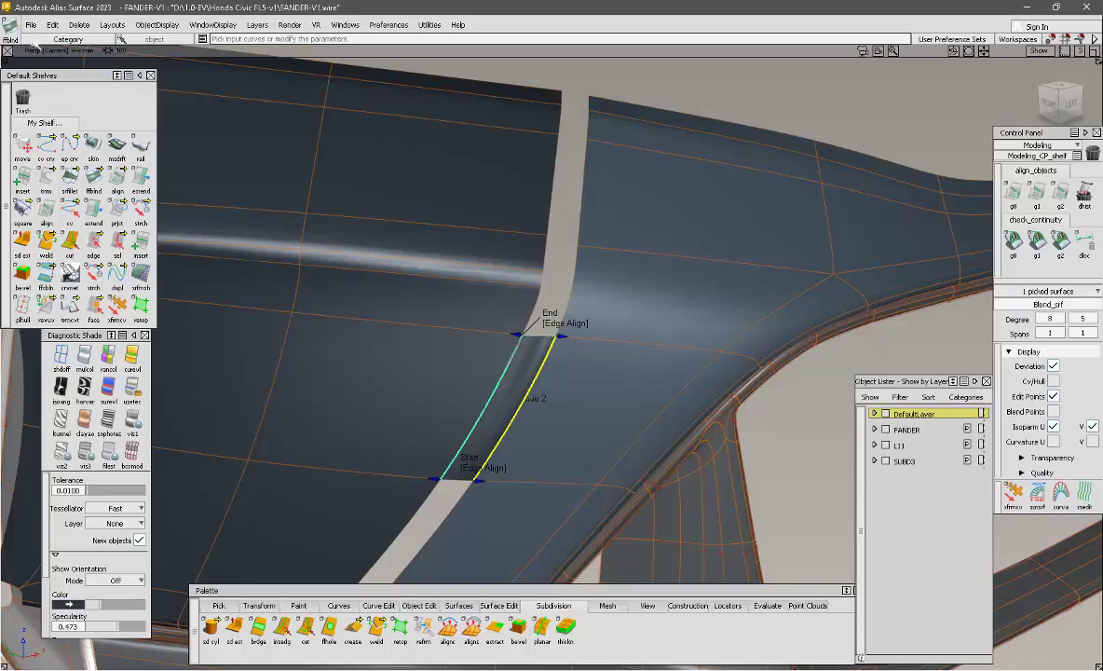
Create a G2 Curvature freeform blend across the upper part of the gap between the two subdivision panels.
left_click(7, 28)
left_click(340, 326)
left_click(554, 221)
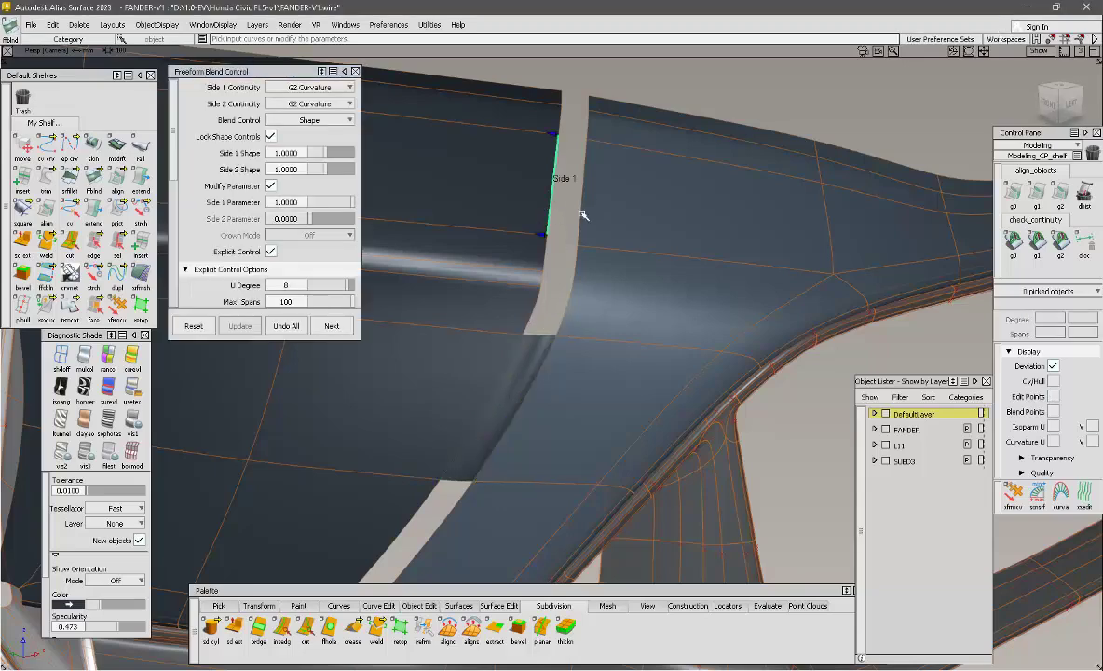
left_click(581, 211)
left_click_drag(622, 315, 583, 355, "alt+shift")
middle_click_drag(583, 355, 628, 186, "alt+shift")
left_click(476, 347)
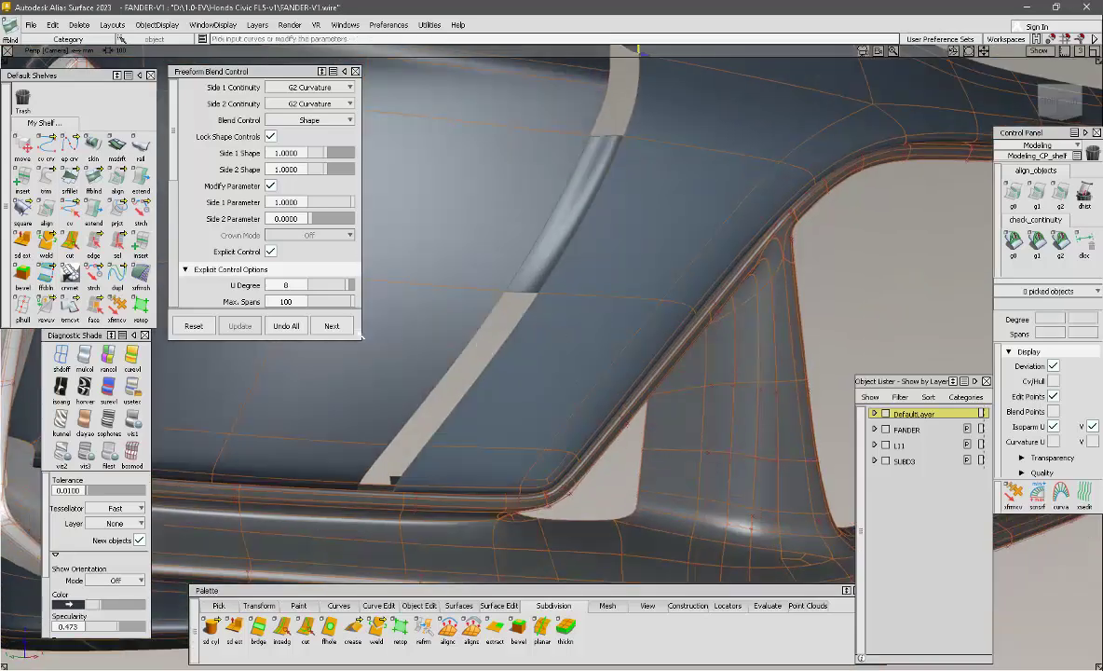
Build another G2 Curvature freeform blend across the gap's lower part, down toward the lower panel corner.
left_click(337, 330)
right_click_drag(468, 347, 421, 362, "alt+shift")
middle_click_drag(421, 362, 424, 445, "alt+shift")
right_click_drag(417, 359, 539, 418, "alt+shift")
middle_click_drag(539, 418, 579, 337, "alt+shift")
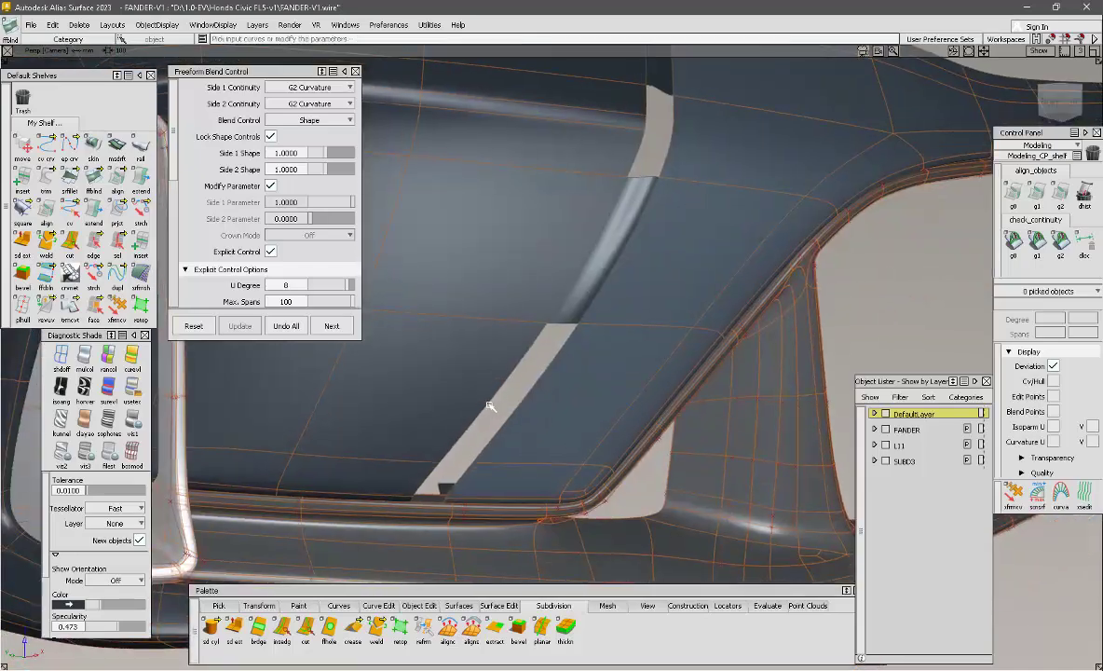
left_click(488, 403)
left_click(512, 414)
key("space")
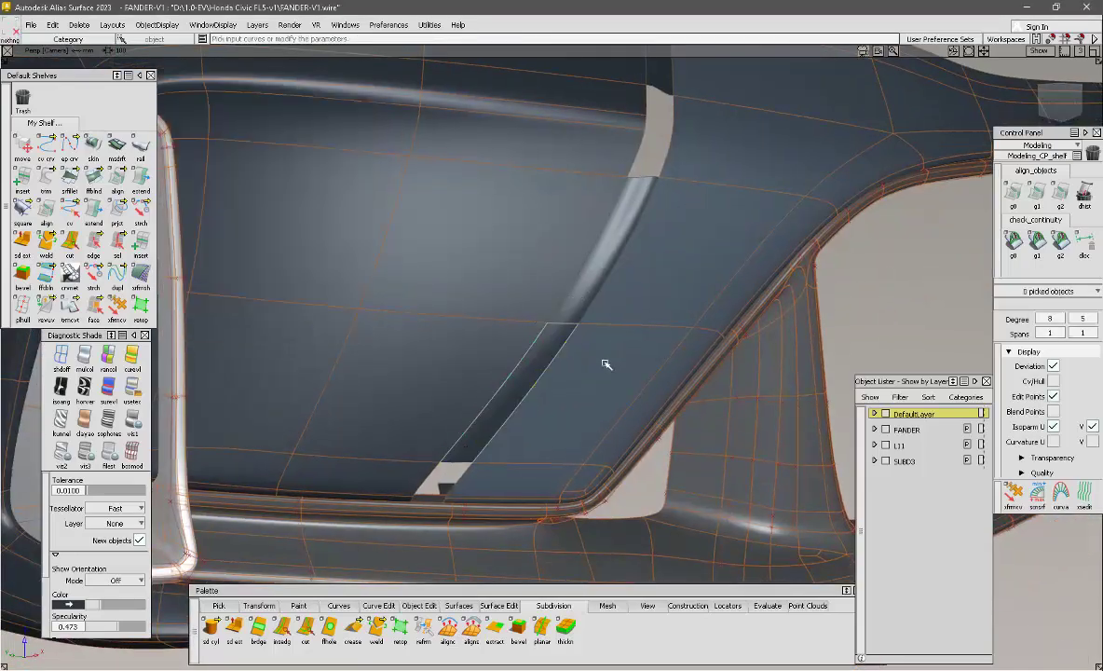
Close the blend options and turn on the CV/hull display for the subdivision panel right of the gap.
left_click_drag(605, 363, 547, 364, "alt+shift")
left_click(355, 71)
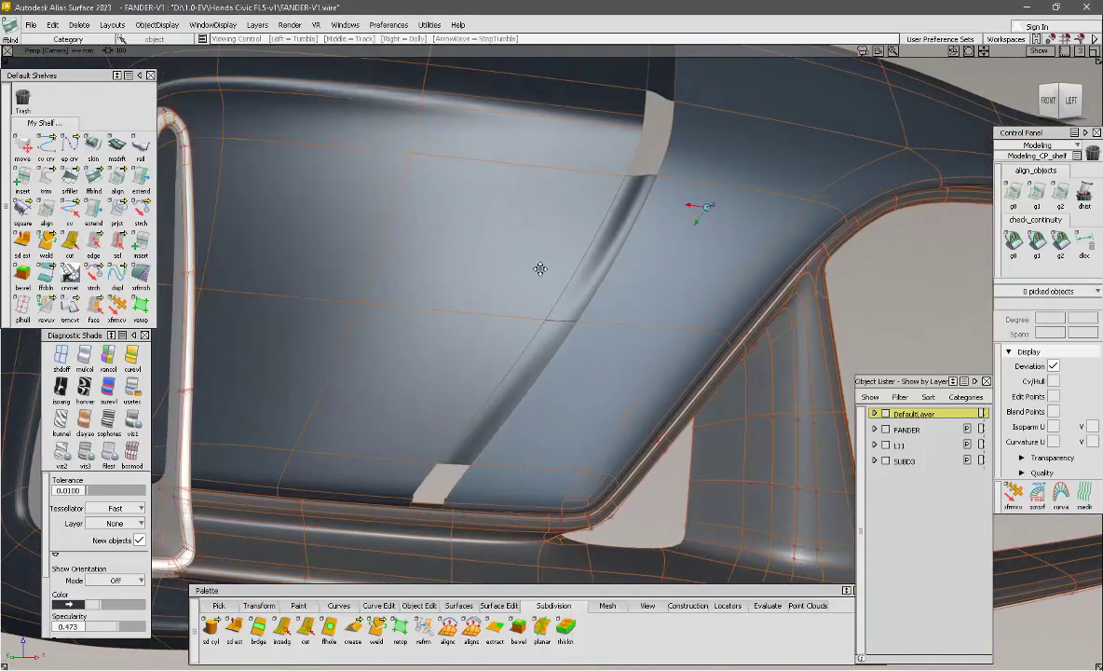
left_click_drag(539, 268, 579, 323, "alt+shift")
left_click(584, 302)
left_click(527, 384)
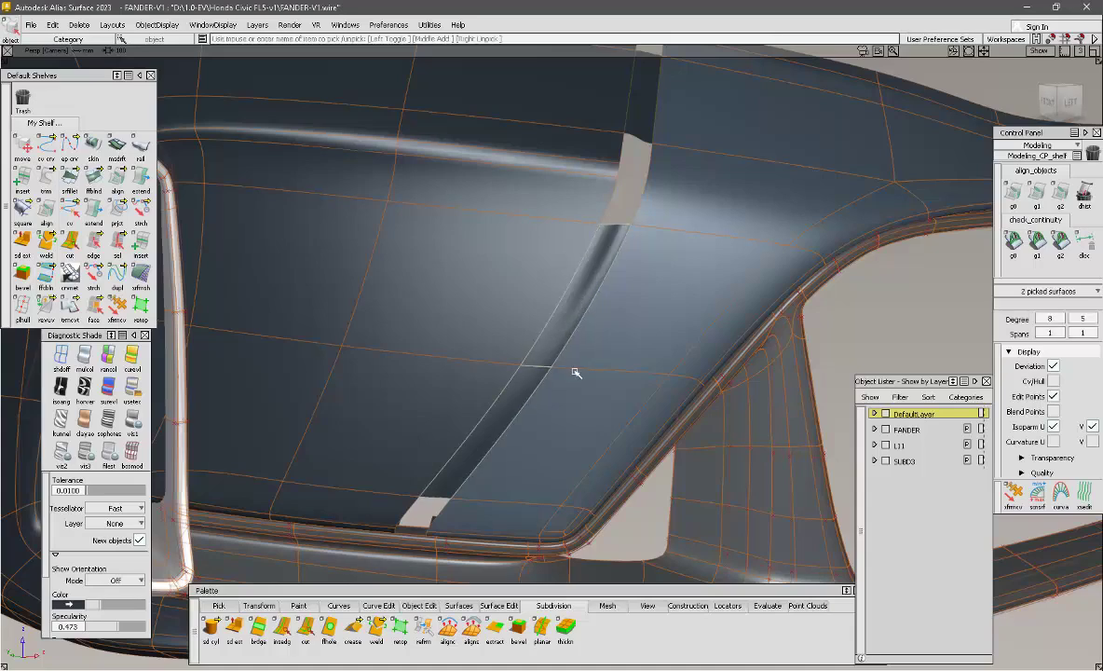
left_click(575, 372)
left_click_drag(577, 370, 625, 352, "alt+shift")
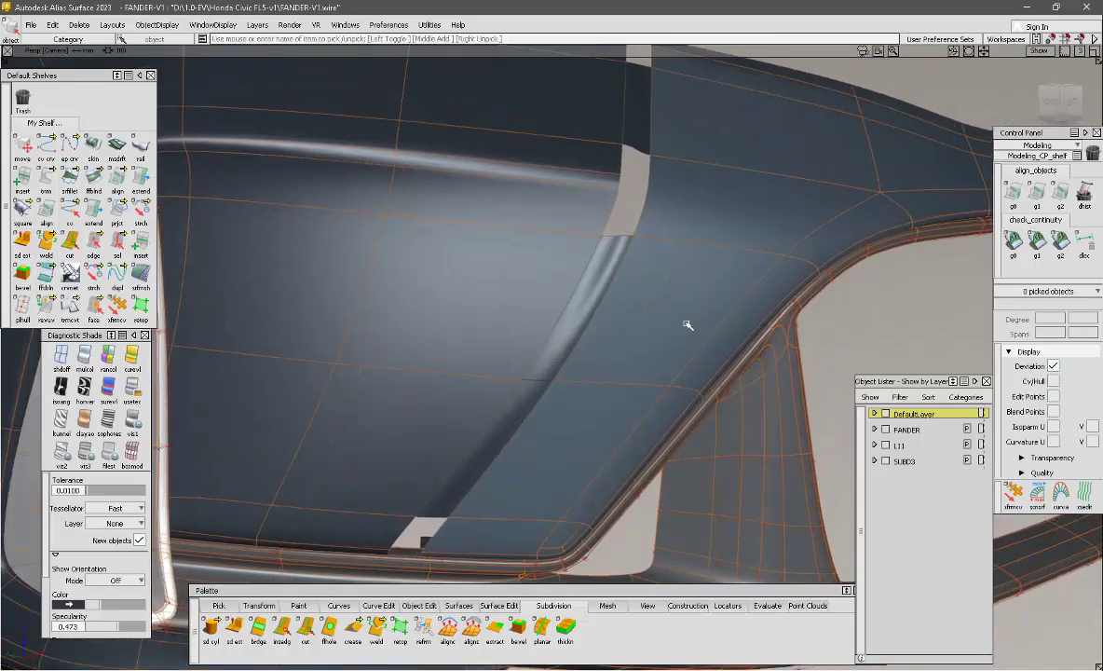
left_click(684, 319)
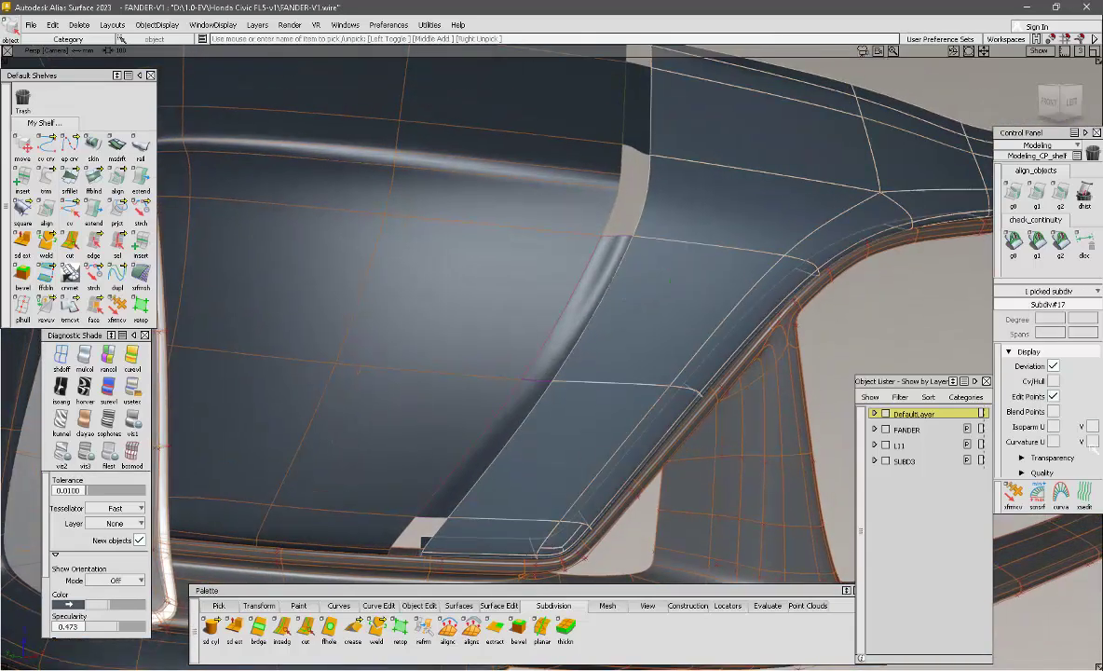
left_click(650, 232)
mouse_move(650, 232)
left_mouse_down("alt+shift")
mouse_move(643, 224)
mouse_move(533, 275)
mouse_move(522, 299)
left_mouse_up("alt+shift")
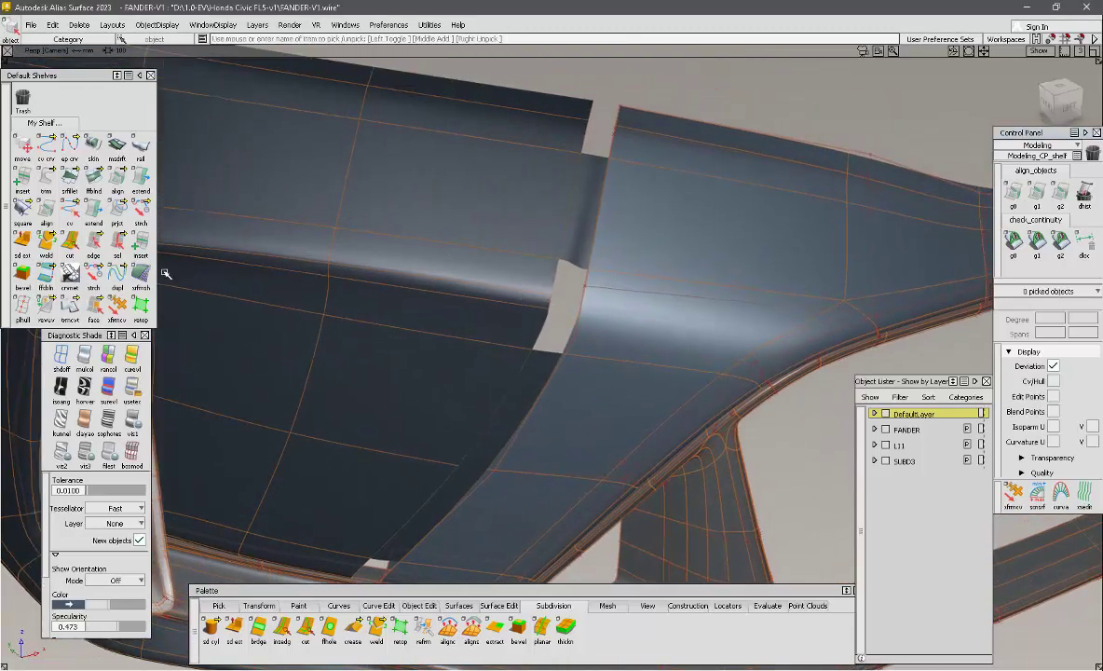
Reposition individual CVs along the right panel's gap edge near the crease with the Transform CV tool.
left_click(117, 304)
key("shift+alt")
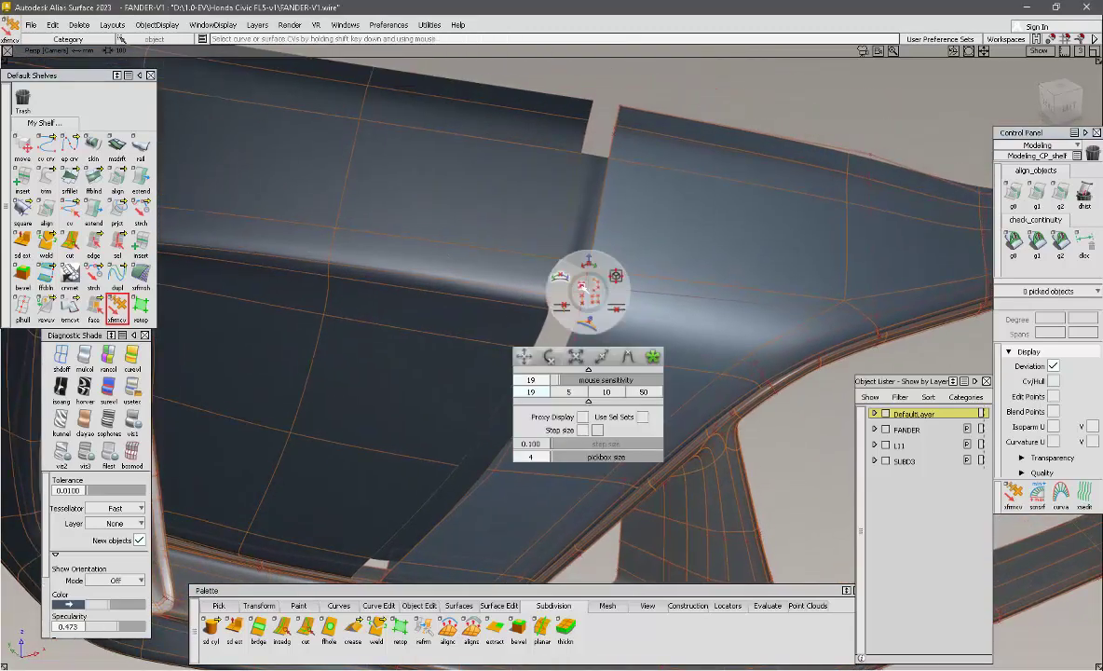
left_click(586, 288, "shift")
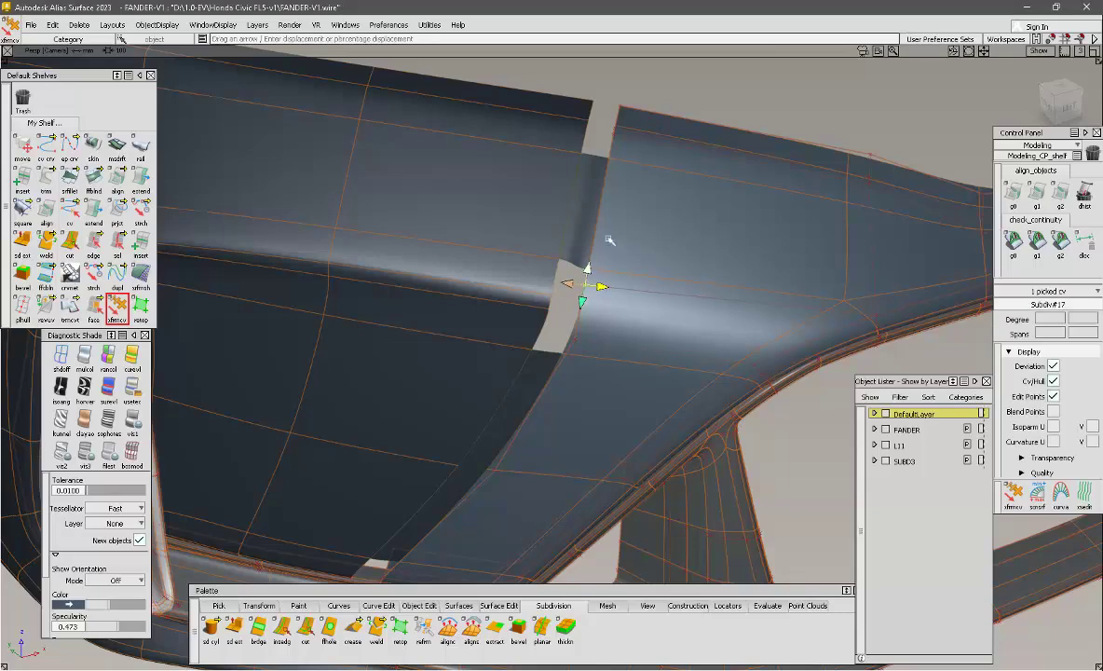
left_click_drag(597, 339, 601, 302, "alt+shift")
left_click(576, 335)
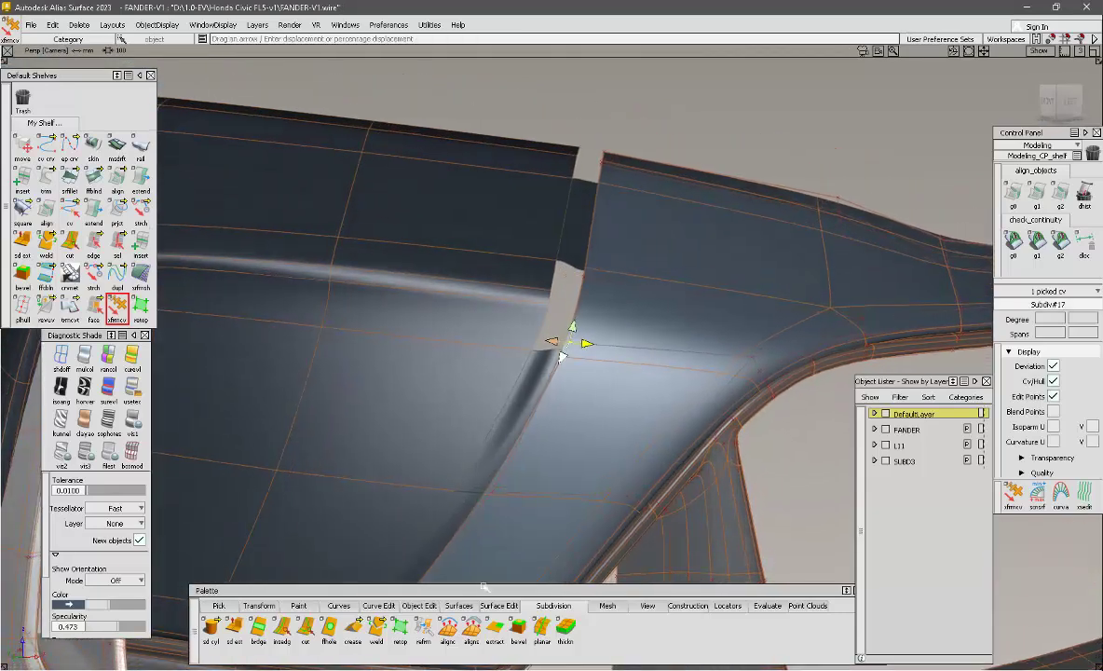
left_click_drag(573, 408, 525, 410, "alt+shift")
left_click_drag(601, 368, 588, 445, "alt+shift")
middle_click_drag(596, 315, 584, 376, "alt+shift")
left_click_drag(585, 376, 548, 370, "alt+shift")
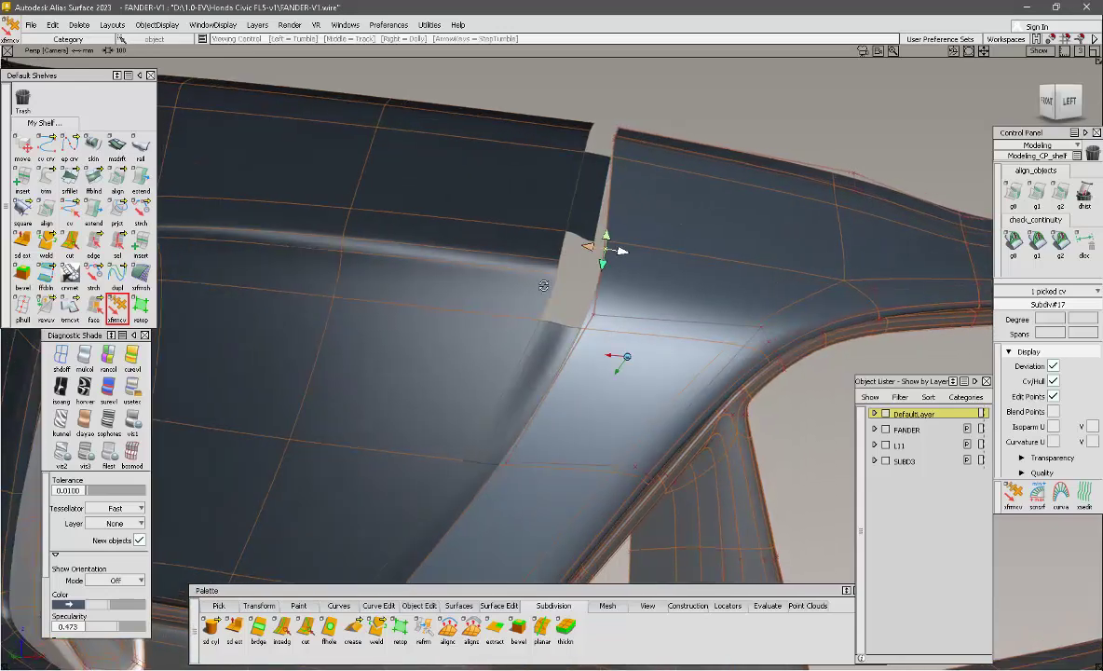
left_click_drag(617, 357, 596, 470, "alt+shift")
Delete the upper blend surface and rebuild a freeform blend between the same two panel edges.
left_click(573, 344)
key("Delete")
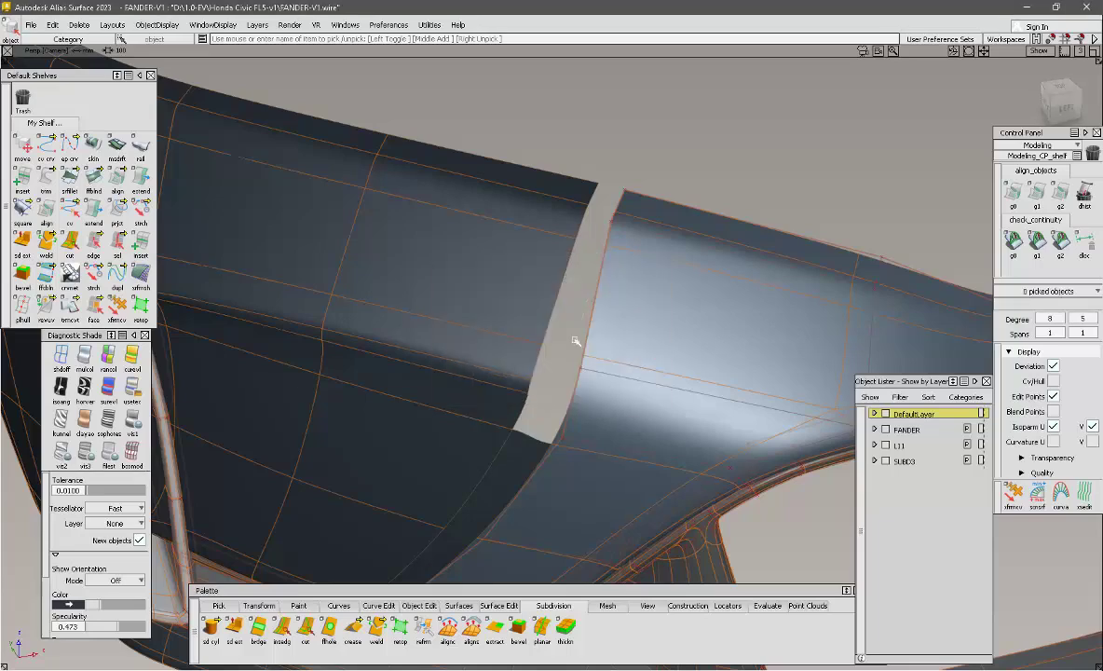
left_click(587, 318)
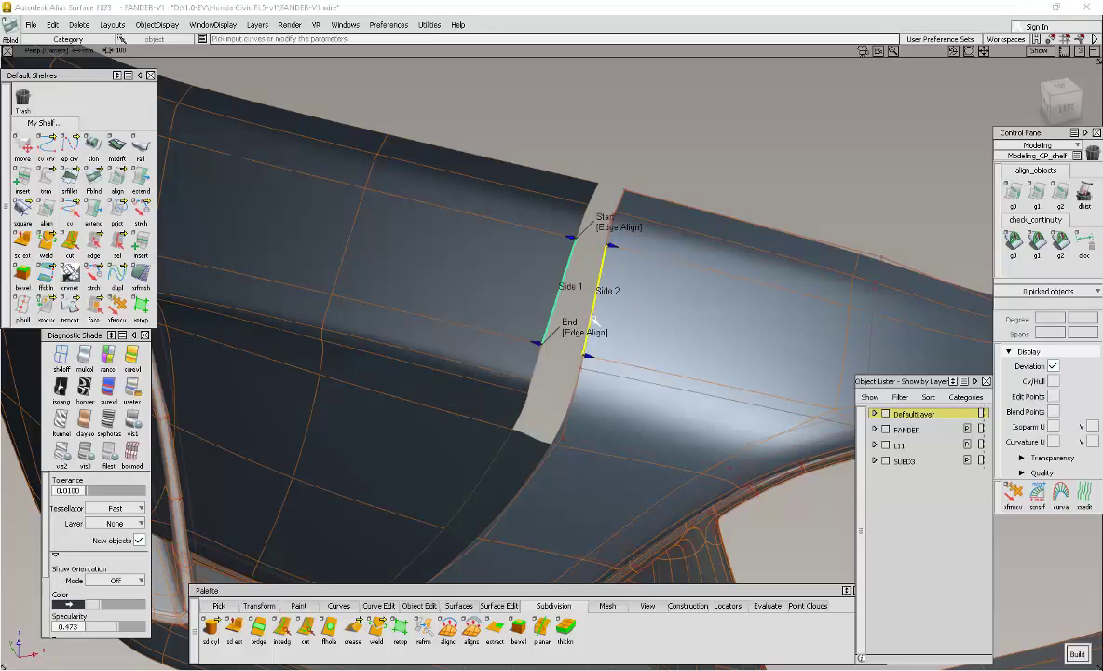
key("Escape")
Create a G2 Curvature freeform blend across the remaining middle section of the gap, where the crease crosses.
left_click_drag(635, 327, 539, 303, "alt+shift")
right_click_drag(539, 303, 576, 322, "alt+shift")
left_click_drag(577, 323, 520, 298, "alt+shift")
left_click(517, 313)
left_click_drag(630, 317, 568, 454, "alt+shift")
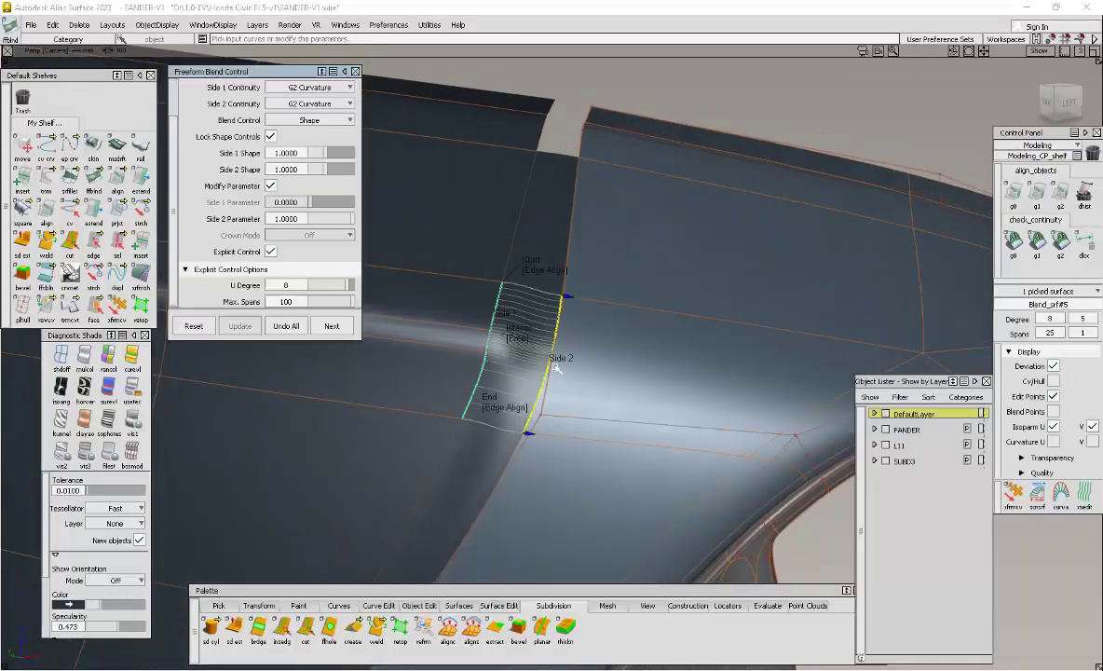
Change the middle blend's Surface Type to Multiple surfaces with Bezier Surfaces enabled, and finish the blend.
scroll(251, 187, "down", 10)
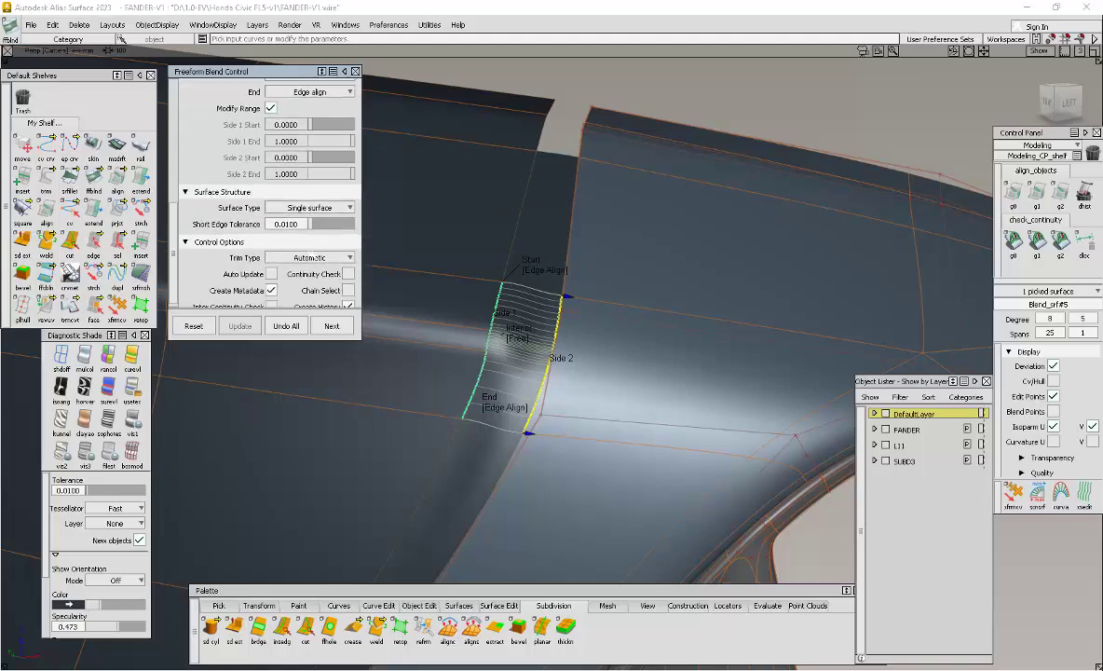
left_click(311, 208)
left_click(310, 222)
left_click(271, 240)
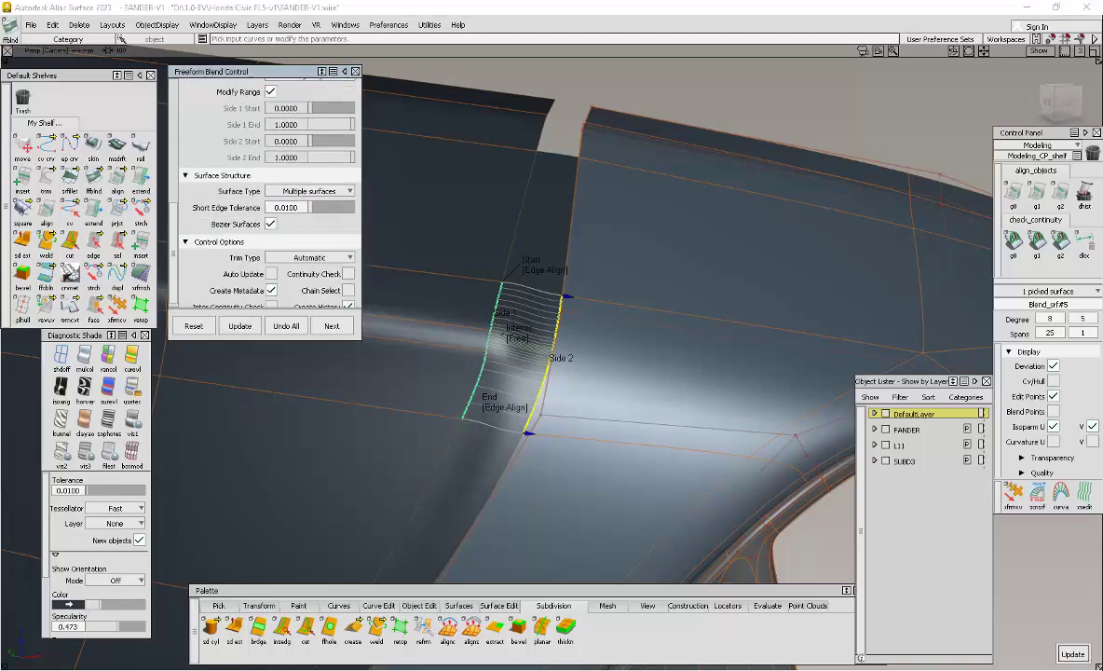
left_click(347, 330)
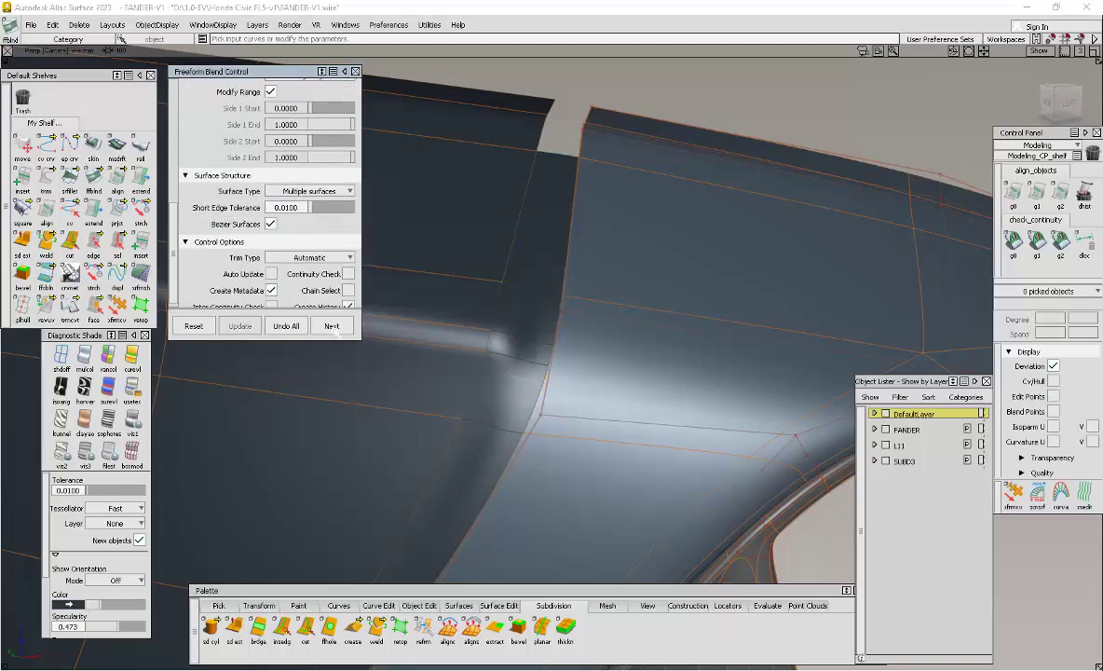
Turn on the CV/hull display for the subdivision panel left of the gap and clear the selection.
left_click_drag(281, 359, 528, 301, "alt+shift")
left_click(452, 348)
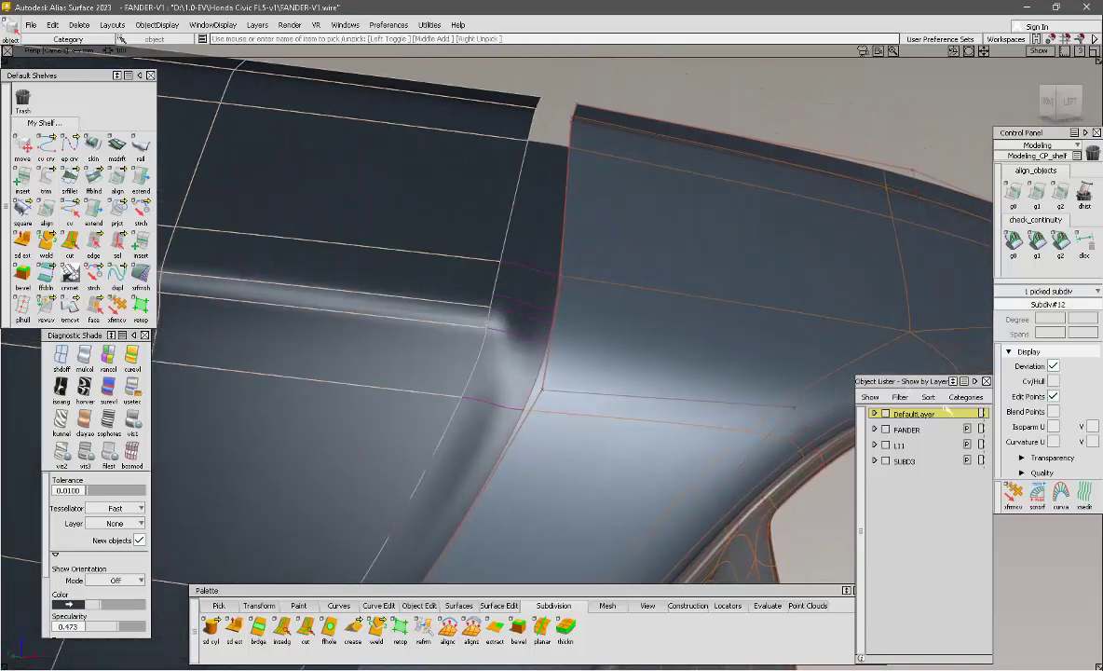
left_click(1052, 383)
left_click(665, 370)
Use Transform CV to shift the left panel's edge CV just below the crease, beside the middle blend.
right_click_drag(591, 450, 493, 367, "alt+shift")
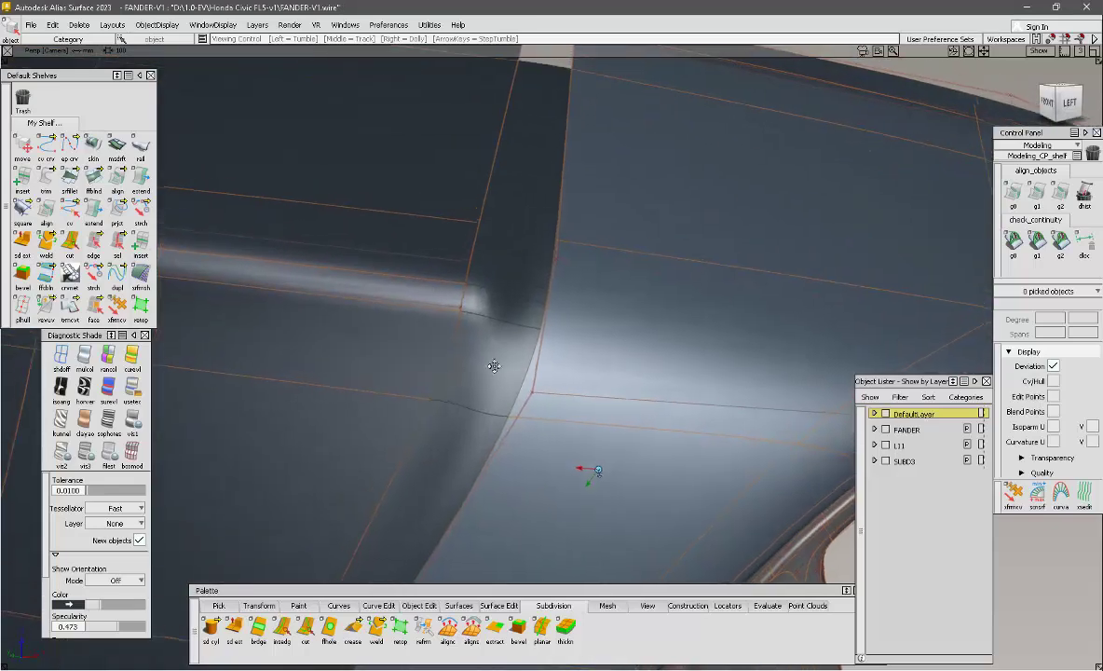
left_click_drag(493, 367, 532, 324, "alt+shift")
left_click(118, 306)
left_click(456, 361)
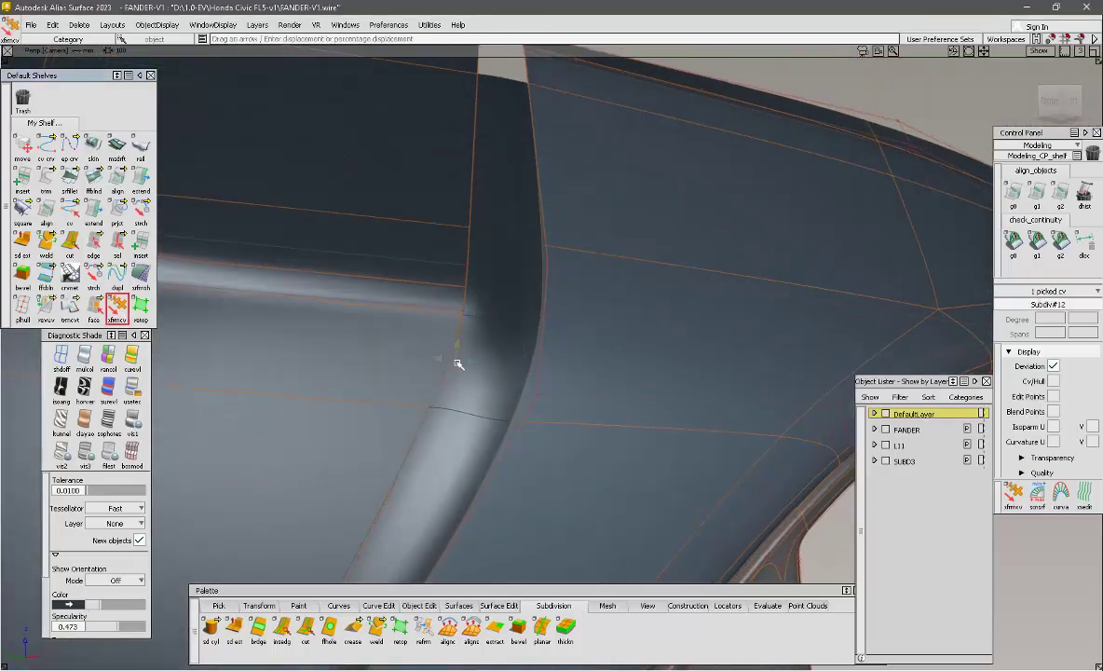
left_click_drag(453, 347, 291, 347)
left_click_drag(418, 391, 489, 378, "alt+shift")
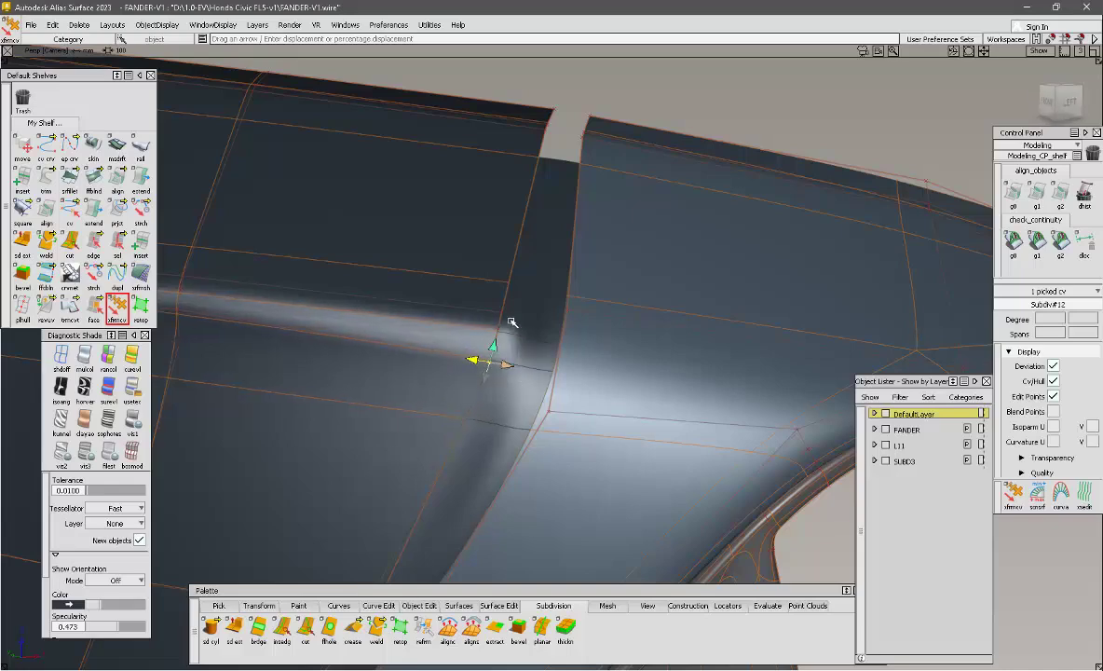
Set the CV mouse sensitivity to 1000 and fine-tune the left panel's edge CV below the crease along its normal, U and V directions.
left_click_drag(504, 298, 567, 201)
mouse_move(498, 339)
left_mouse_down("alt+shift")
mouse_move(537, 358)
mouse_move(510, 362)
mouse_move(484, 390)
mouse_move(487, 365)
left_mouse_up("alt+shift")
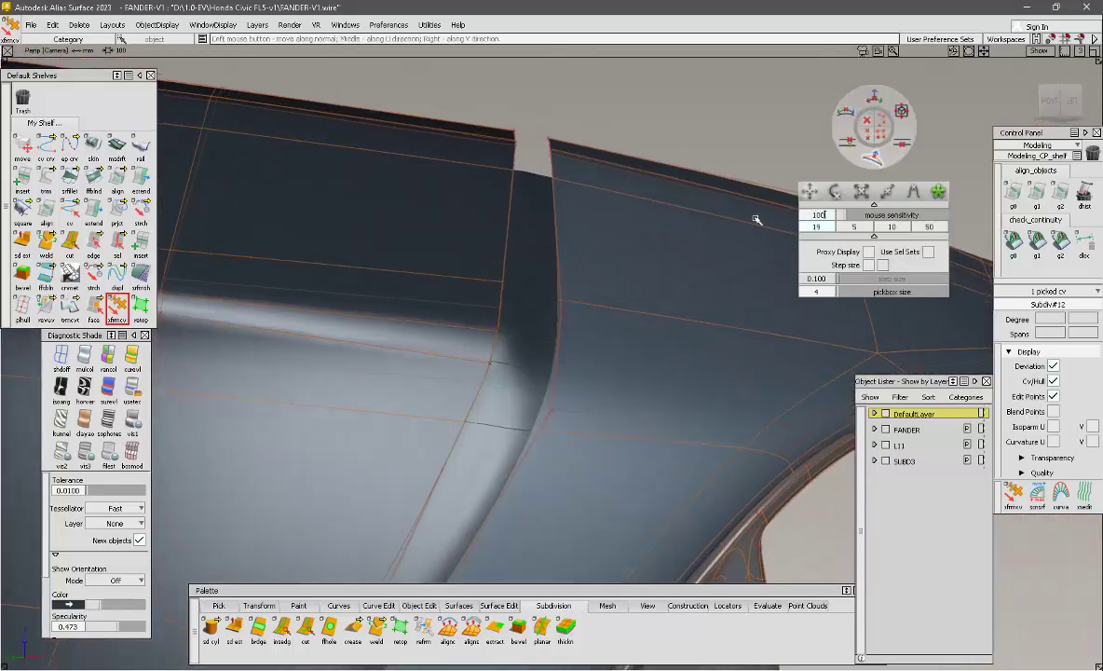
left_click_drag(709, 166, 460, 294, "alt+shift")
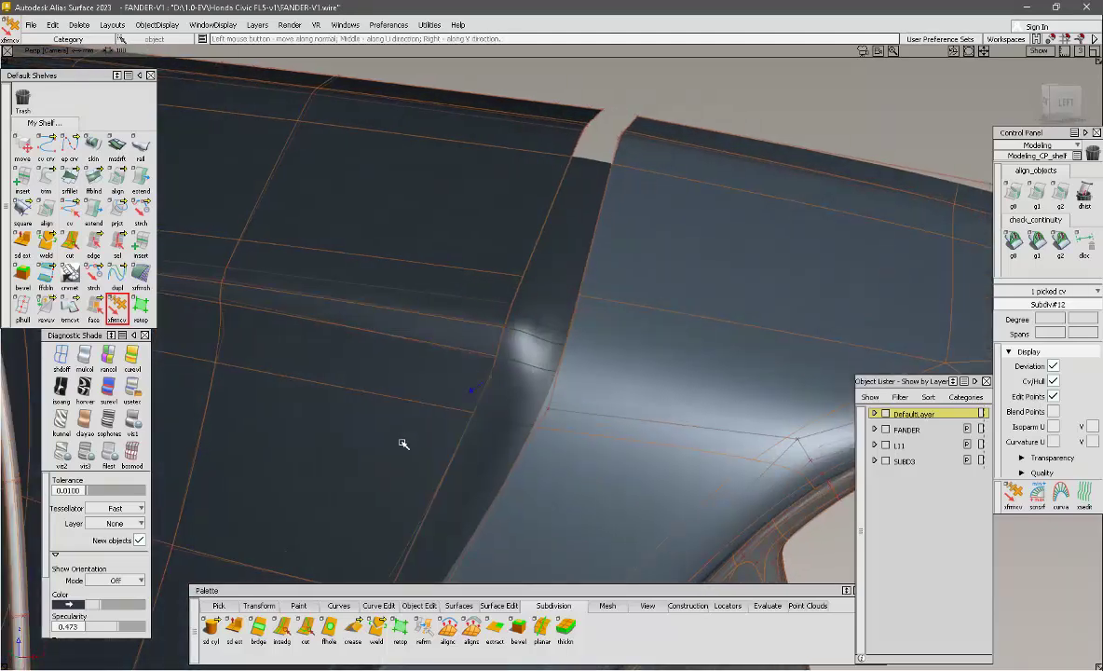
left_click_drag(605, 376, 494, 387, "alt+shift")
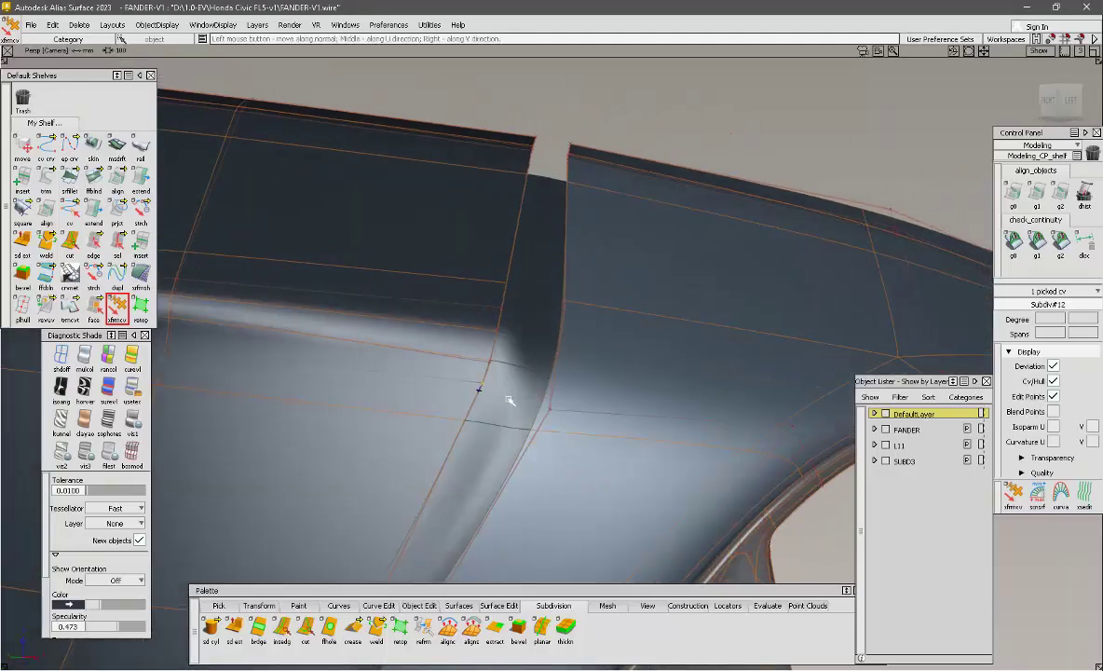
middle_click_drag(410, 467, 443, 397, "alt+shift")
mouse_move(443, 397)
left_mouse_down("alt+shift")
mouse_move(330, 409)
mouse_move(626, 389)
mouse_move(603, 409)
left_mouse_up("alt+shift")
left_click_drag(466, 397, 547, 258, "alt+shift")
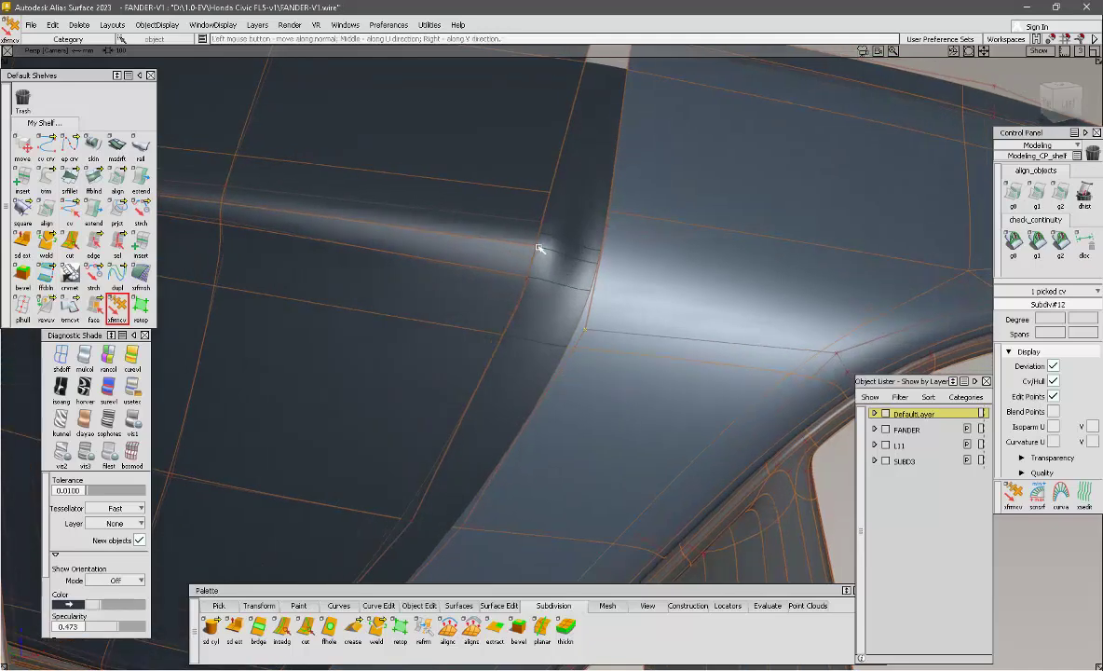
Adjust the left panel's edge CV at the crease along its normal, U and V directions to smooth the highlight.
left_click_drag(298, 300, 448, 324, "alt+shift")
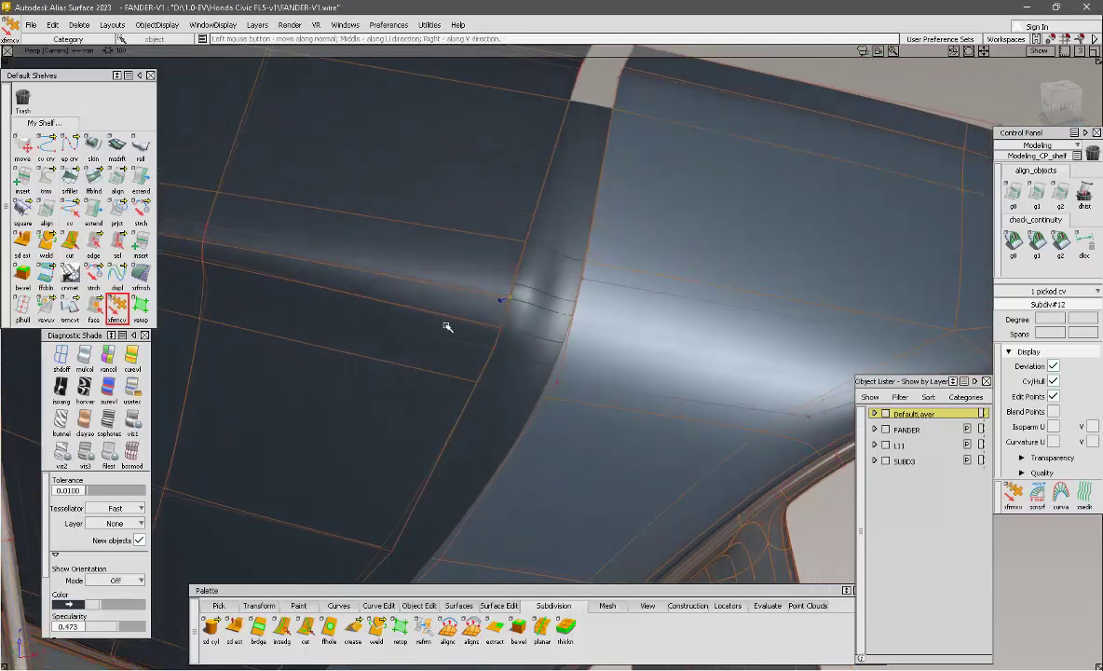
left_click_drag(516, 398, 659, 317, "alt+shift")
left_click_drag(535, 354, 578, 280, "alt+shift")
left_click_drag(706, 323, 522, 284, "alt+shift")
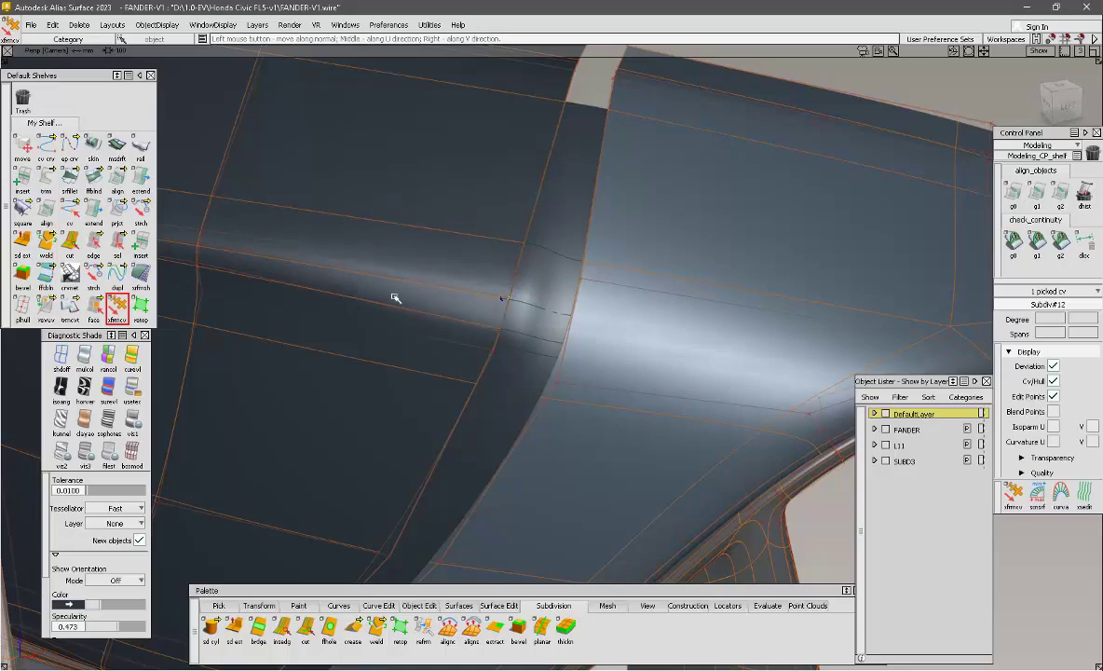
left_click_drag(396, 298, 501, 344, "alt+shift")
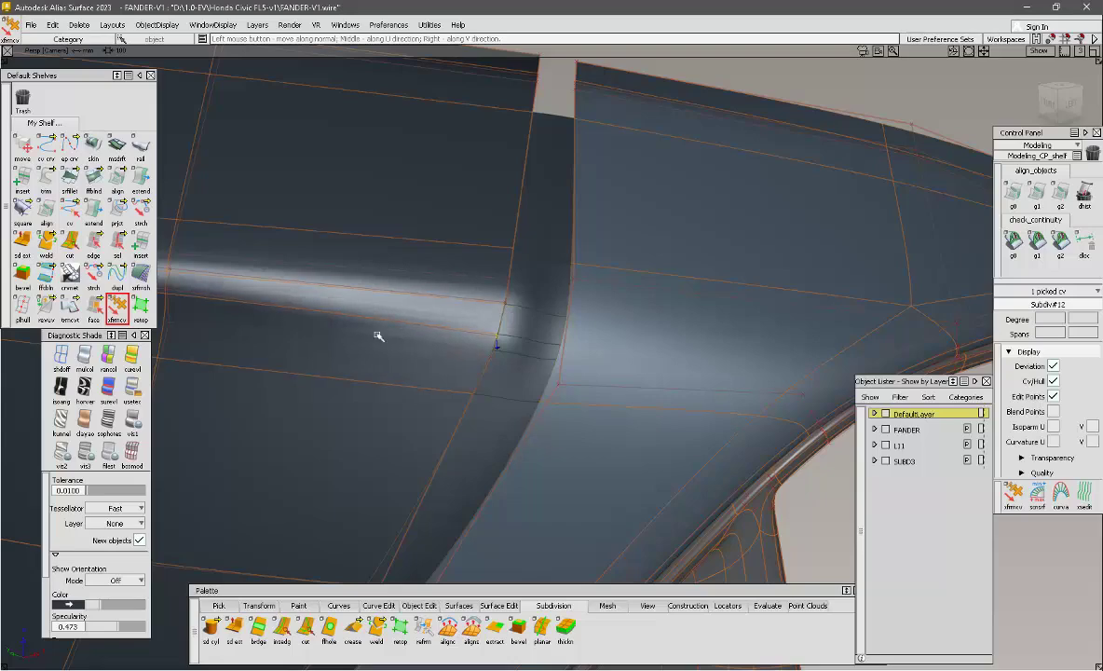
Refine the left panel's edge CVs around the crease's lower side so the middle blend flows more evenly.
left_click_drag(378, 335, 649, 343, "alt+shift")
mouse_move(486, 307)
left_mouse_down("alt+shift")
mouse_move(598, 437)
mouse_move(480, 328)
left_mouse_up("alt+shift")
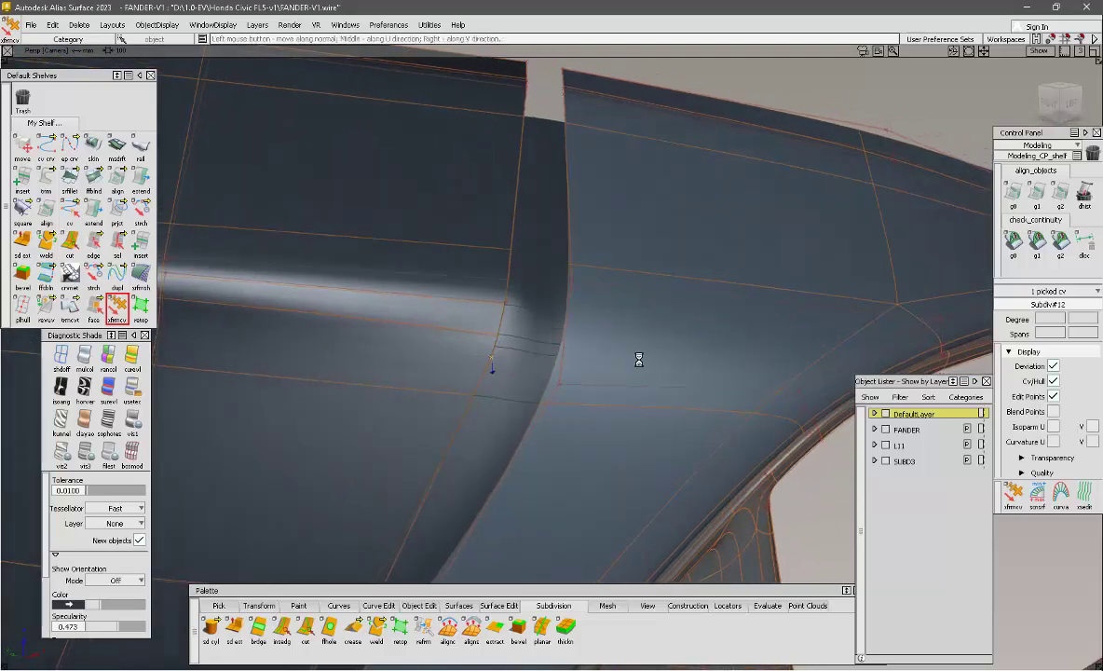
left_click_drag(639, 359, 515, 309, "alt+shift")
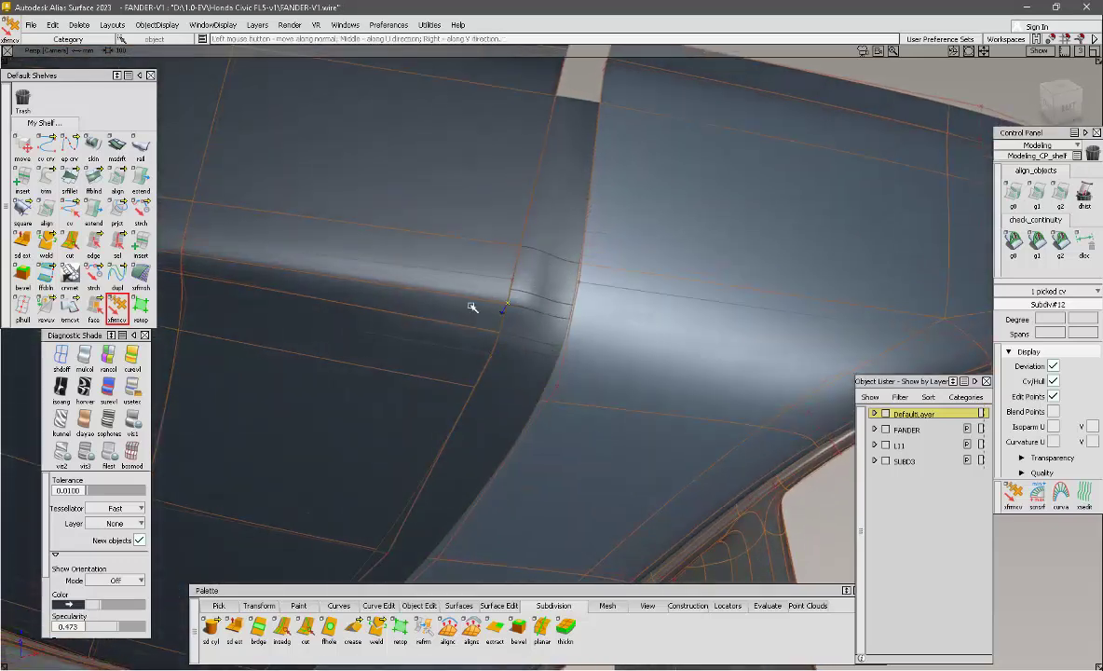
Adjust the left panel's edge CV at the upper side of the crease with the directional move arrows and deselect it.
left_click_drag(337, 272, 520, 319, "alt+shift")
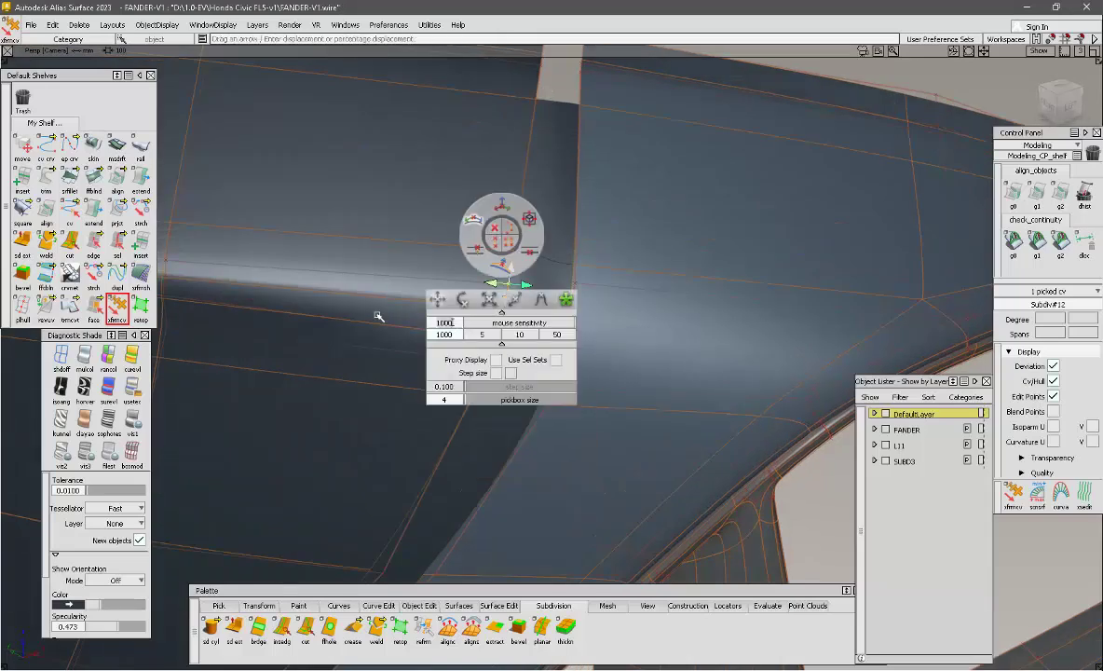
left_click_drag(536, 215, 542, 191)
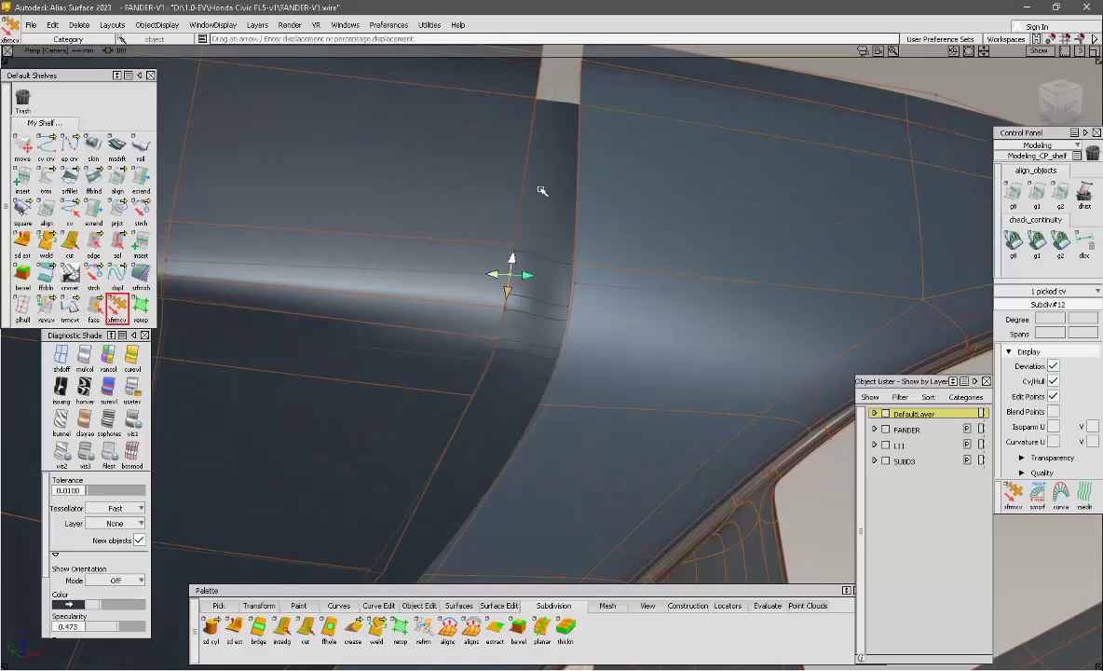
left_click(485, 357)
left_click_drag(524, 409, 496, 360, "alt+shift")
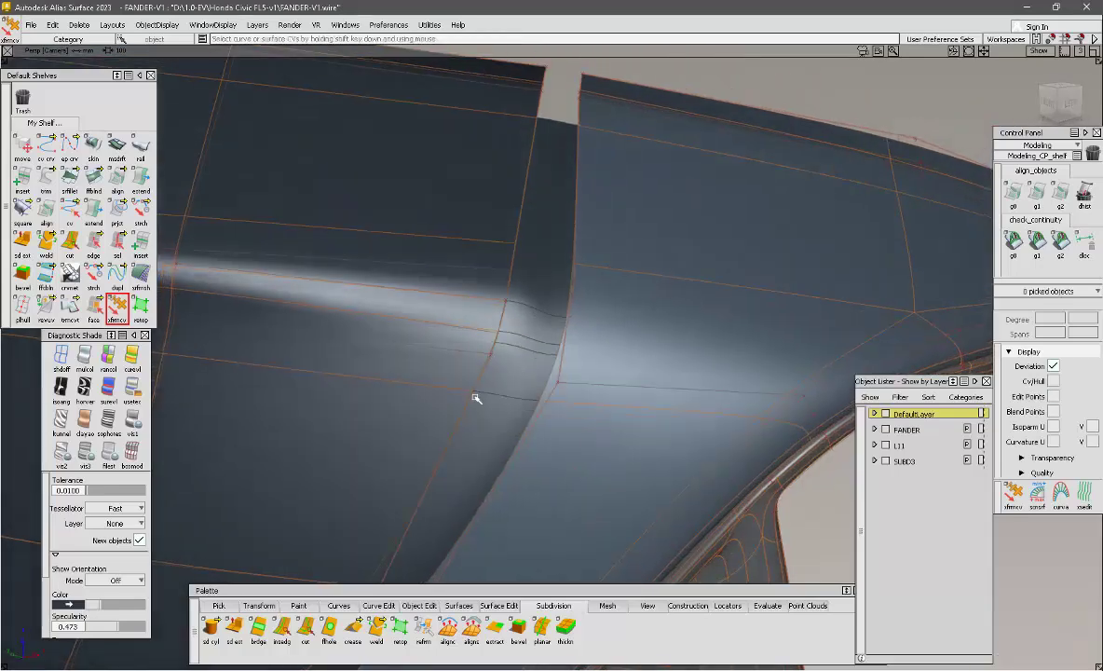
Move the right panel's edge CV at the crease away from the gap using the directional move arrows.
left_click(494, 359)
left_click_drag(481, 428, 491, 400, "alt+shift")
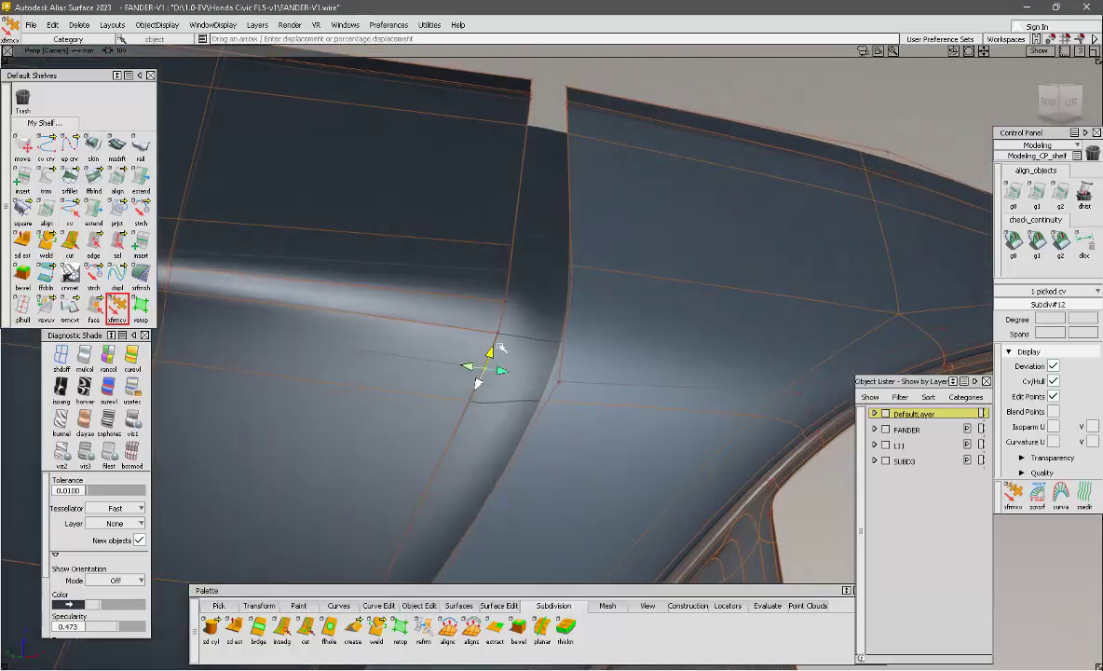
mouse_move(457, 324)
left_mouse_down("alt+shift")
mouse_move(424, 352)
mouse_move(446, 335)
left_mouse_up("alt+shift")
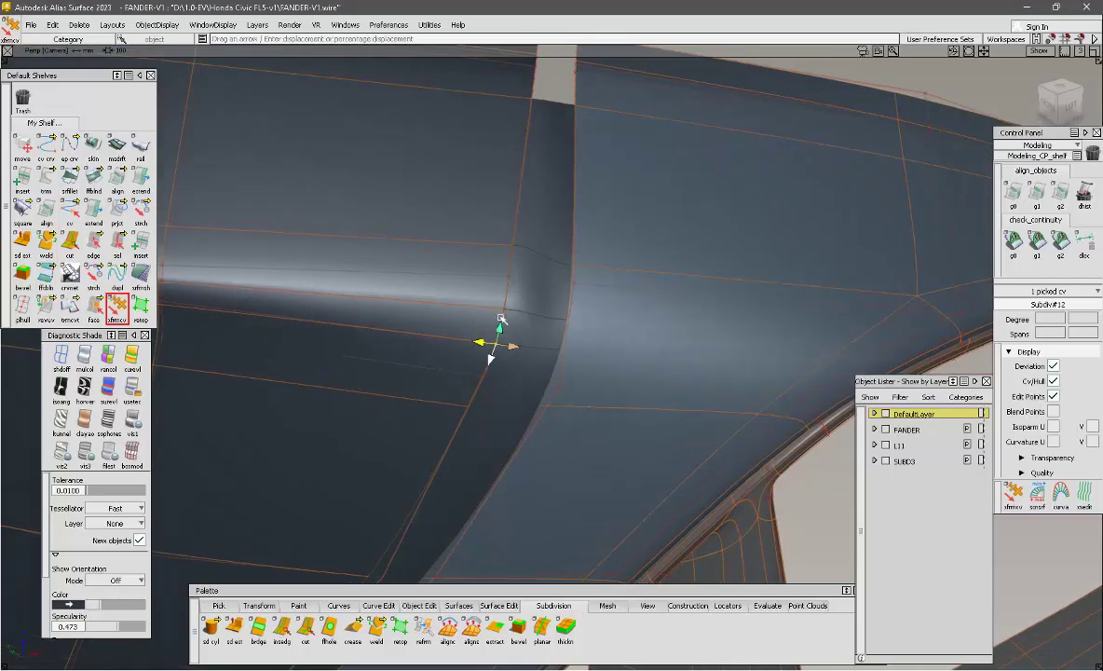
left_click_drag(578, 287, 945, 279)
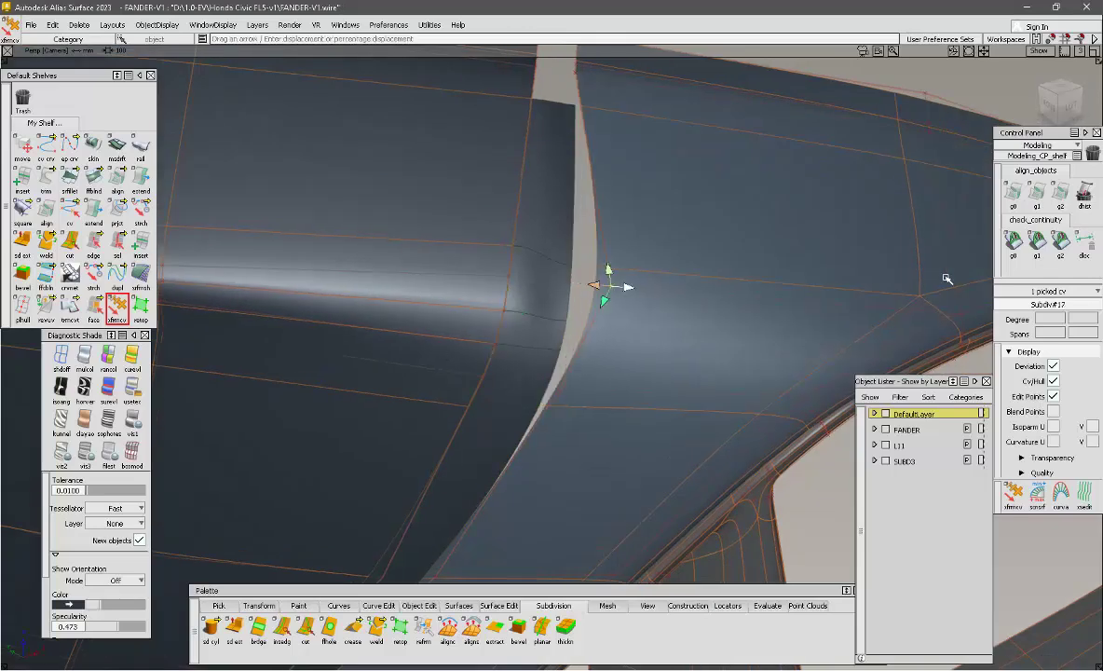
Shift the right panel's edge CV near the lower end of the gap away from the blend using the directional arrows.
left_click_drag(697, 340, 616, 414, "alt+shift")
right_click_drag(615, 414, 496, 410, "alt+shift")
left_click_drag(516, 400, 556, 398)
left_click_drag(556, 398, 673, 467, "alt+shift")
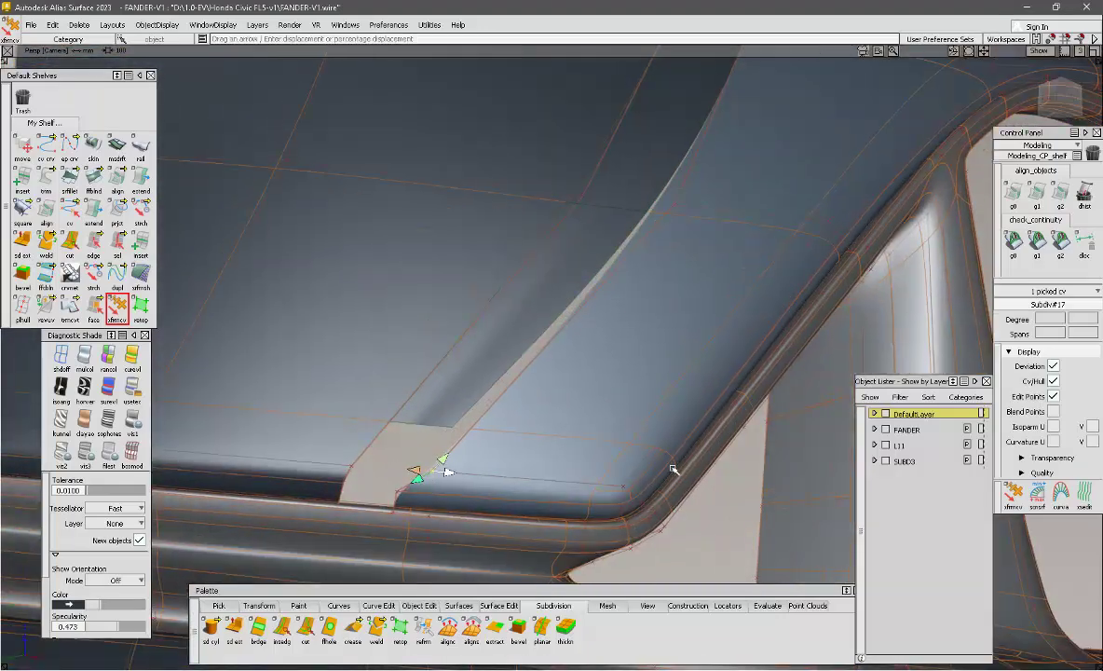
Try repositioning the lowest edge CVs of both panels at the open end of the gap, undoing each move and deselecting.
left_click_drag(410, 486, 615, 512)
key("ctrl+z")
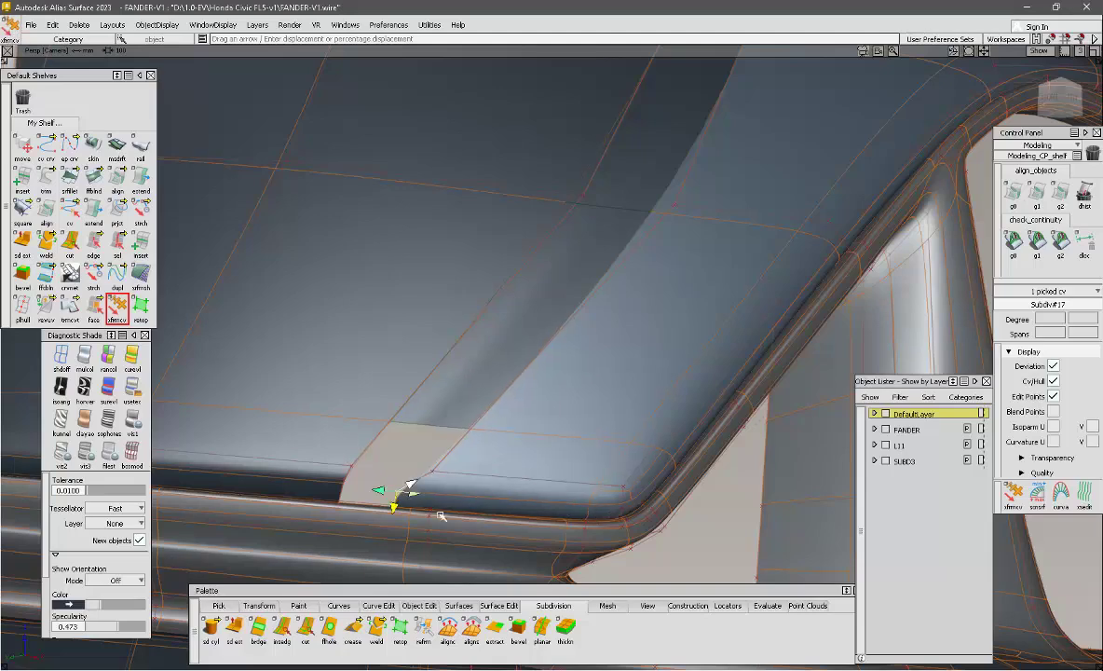
left_click(531, 522)
mouse_move(530, 522)
left_mouse_down("alt+shift")
mouse_move(537, 492)
mouse_move(520, 529)
left_mouse_up("alt+shift")
left_click(343, 443)
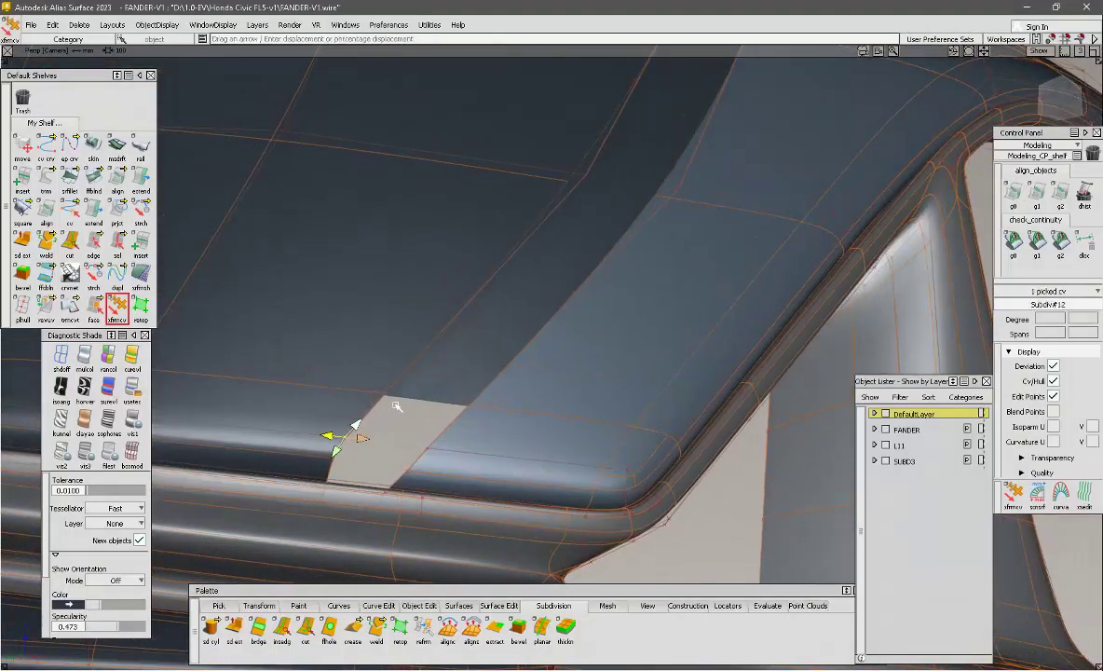
key("ctrl+z")
left_click(335, 458)
left_click(383, 454)
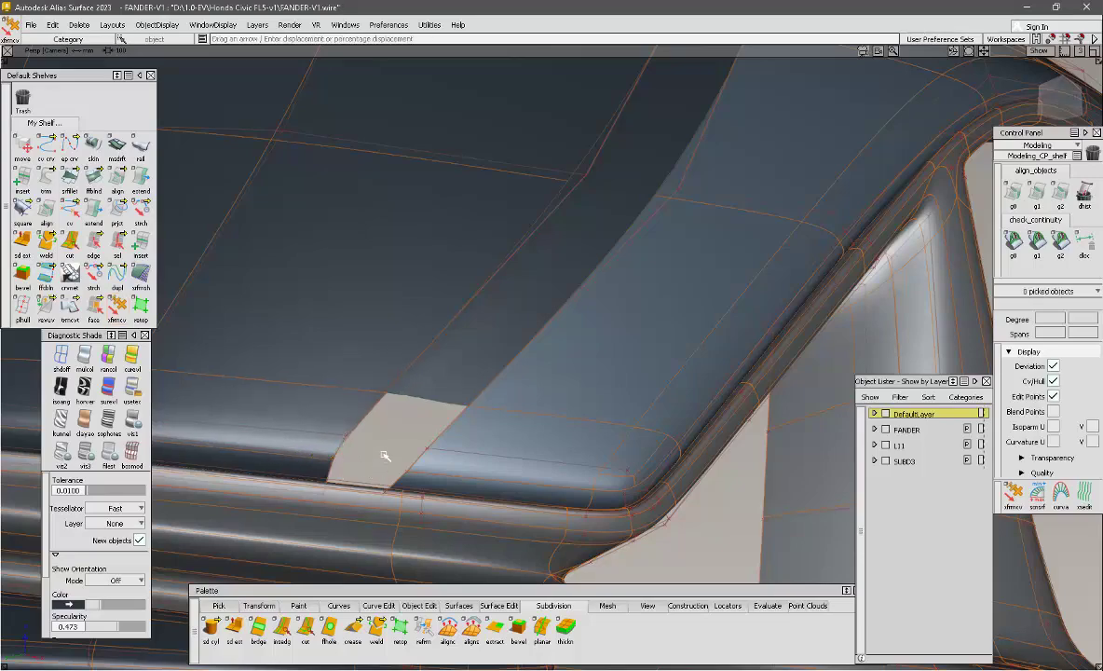
Examine the blend surfaces and the open lower end of the gap from several angles and distances.
left_click_drag(383, 454, 409, 485, "alt+shift")
right_click_drag(409, 486, 325, 517, "alt+shift")
middle_click_drag(325, 518, 374, 478, "alt+shift")
left_click_drag(374, 478, 445, 401, "alt+shift")
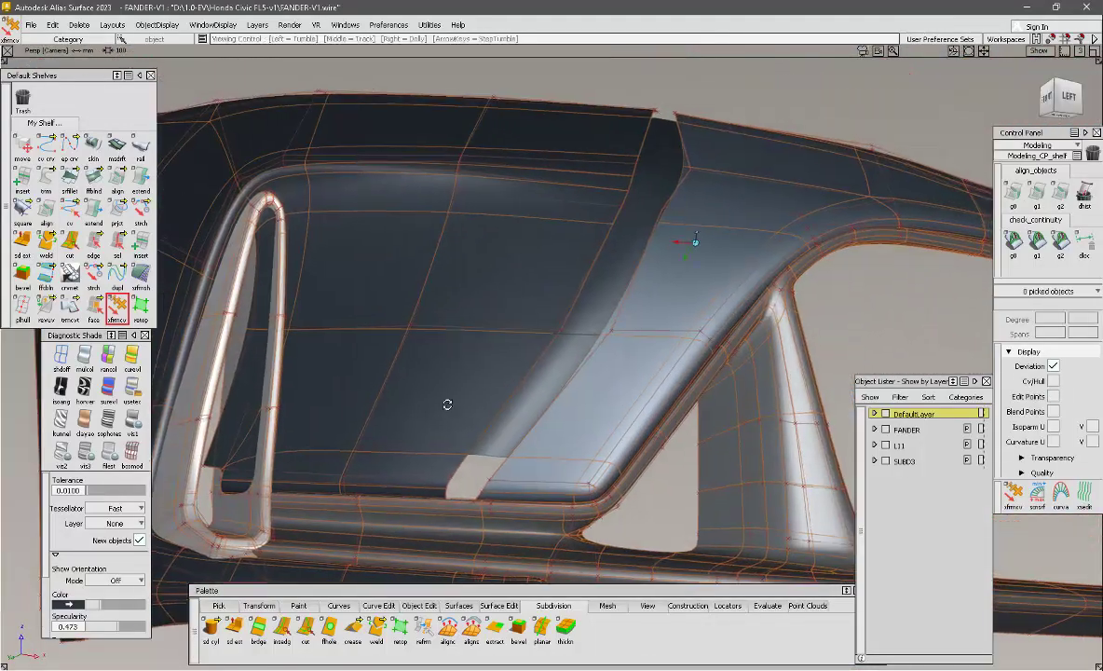
right_click_drag(446, 402, 502, 392, "alt+shift")
middle_click_drag(502, 392, 503, 349, "alt+shift")
left_click_drag(503, 349, 452, 411, "alt+shift")
right_click_drag(452, 412, 434, 428, "alt+shift")
left_click_drag(434, 427, 456, 453, "alt+shift")
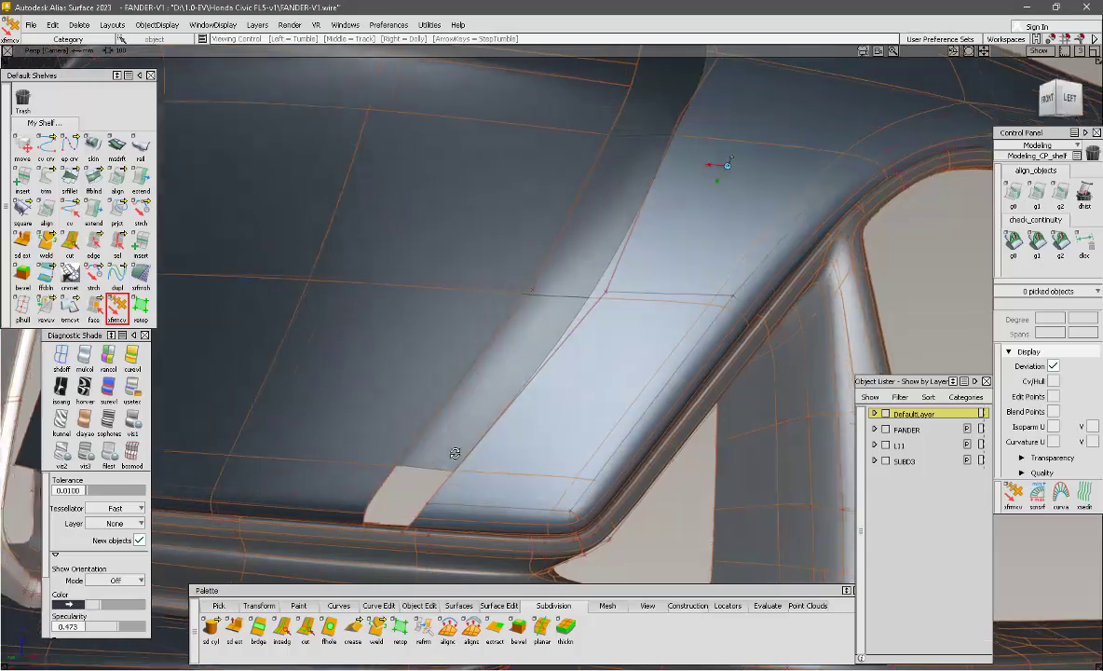
Try moving the right panel's edge CV beside the open lower gap, undo the move and set the CV mouse sensitivity to 1000.
right_click(432, 488)
left_click(429, 502, "shift")
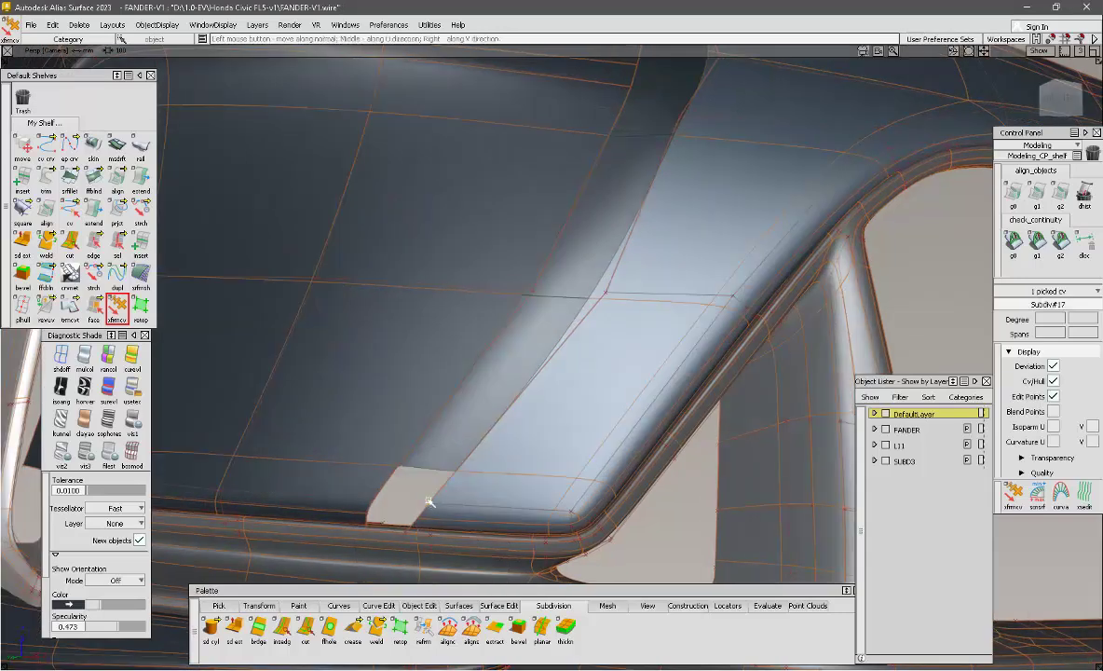
mouse_move(429, 502)
left_mouse_down()
mouse_move(460, 478)
mouse_move(443, 491)
left_mouse_up()
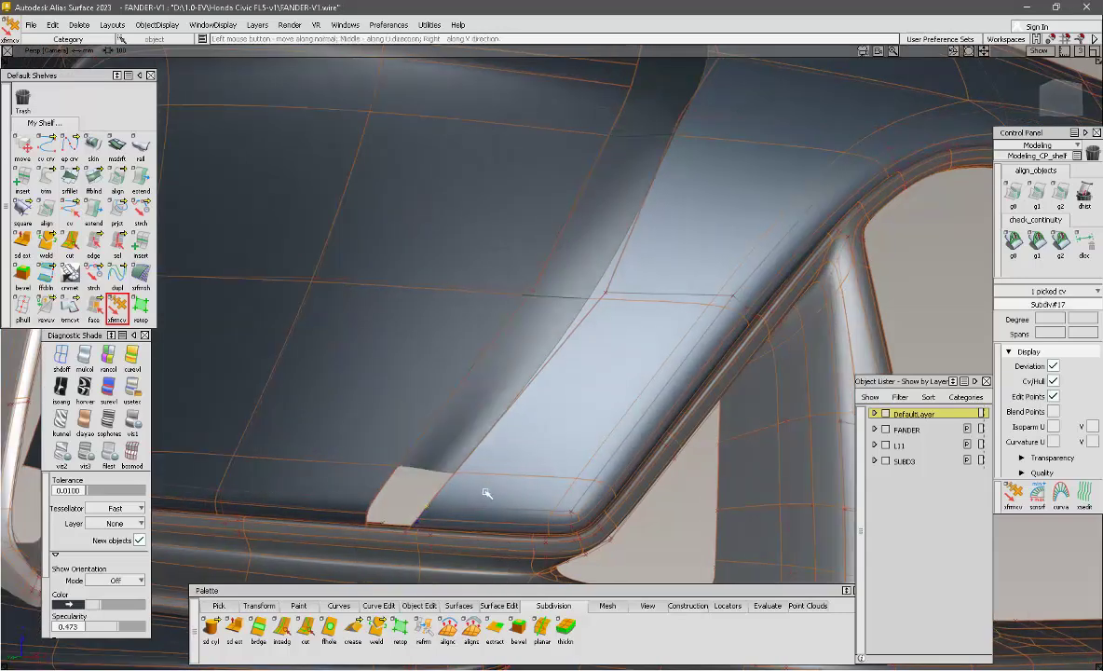
key("ctrl+z")
right_click(670, 513)
right_click(430, 247)
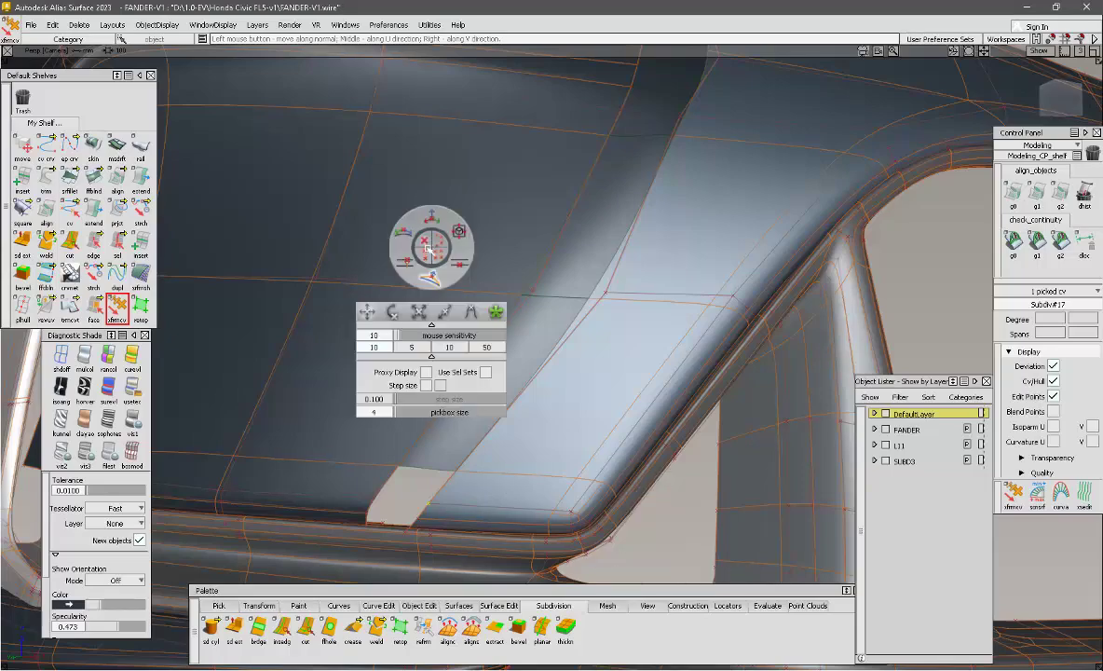
left_click(285, 323)
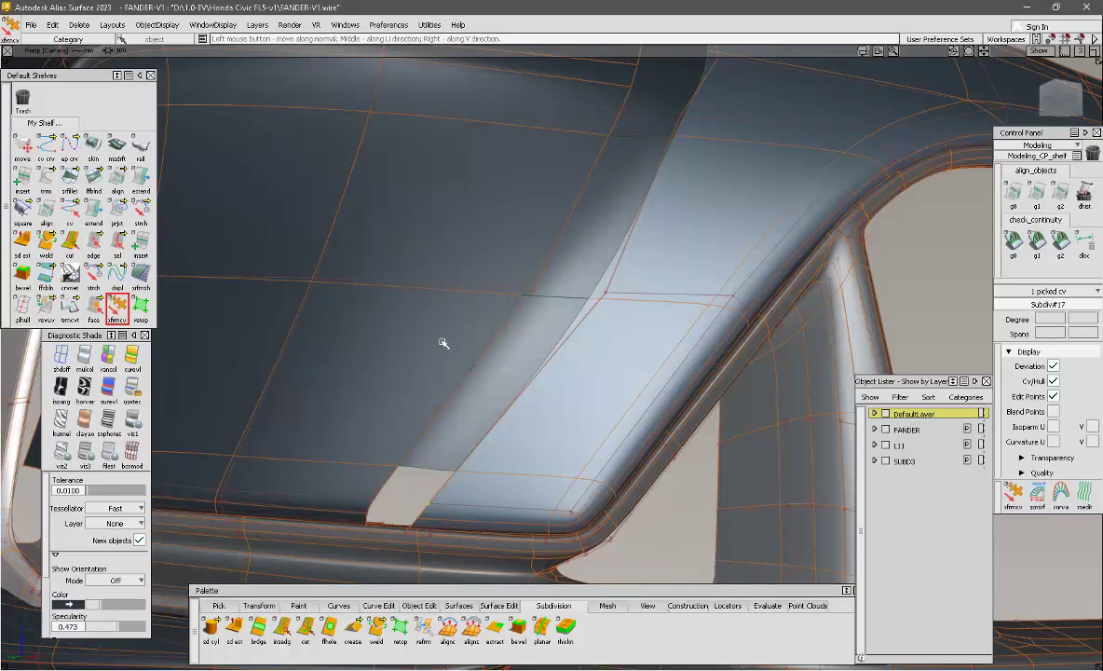
Fine-tune the right panel's picked lower edge CV along its normal, U and V directions while checking the highlight with the wireframe hidden.
left_click_drag(456, 379, 570, 409, "alt+shift")
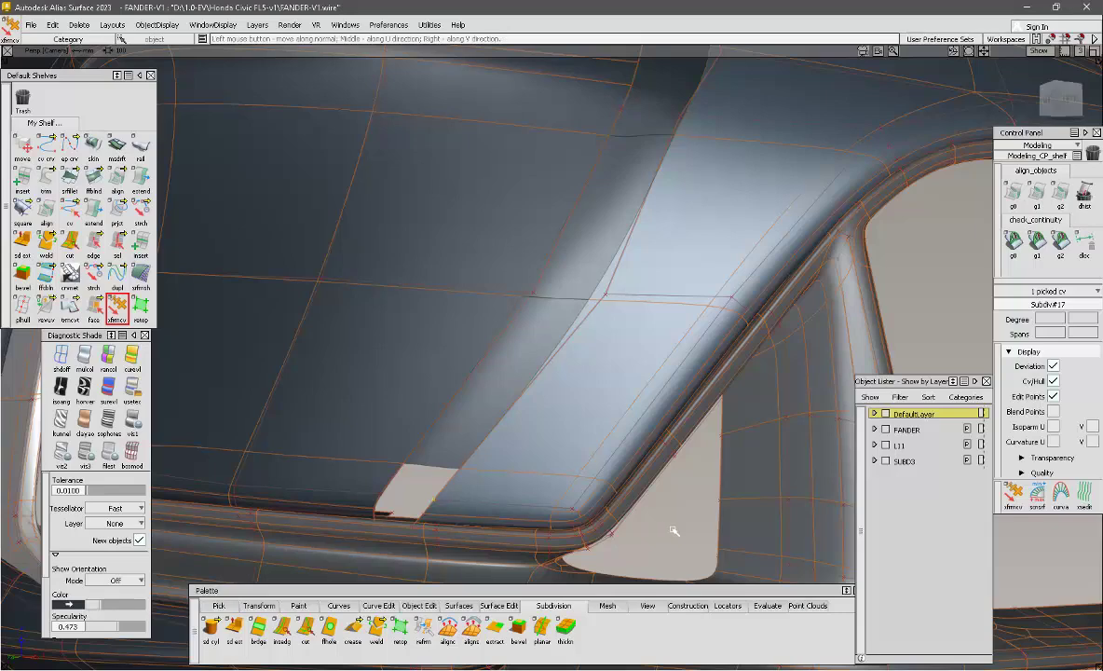
key("alt+m")
mouse_move(619, 488)
left_mouse_down("alt+shift")
mouse_move(585, 444)
mouse_move(643, 438)
mouse_move(652, 463)
left_mouse_up("alt+shift")
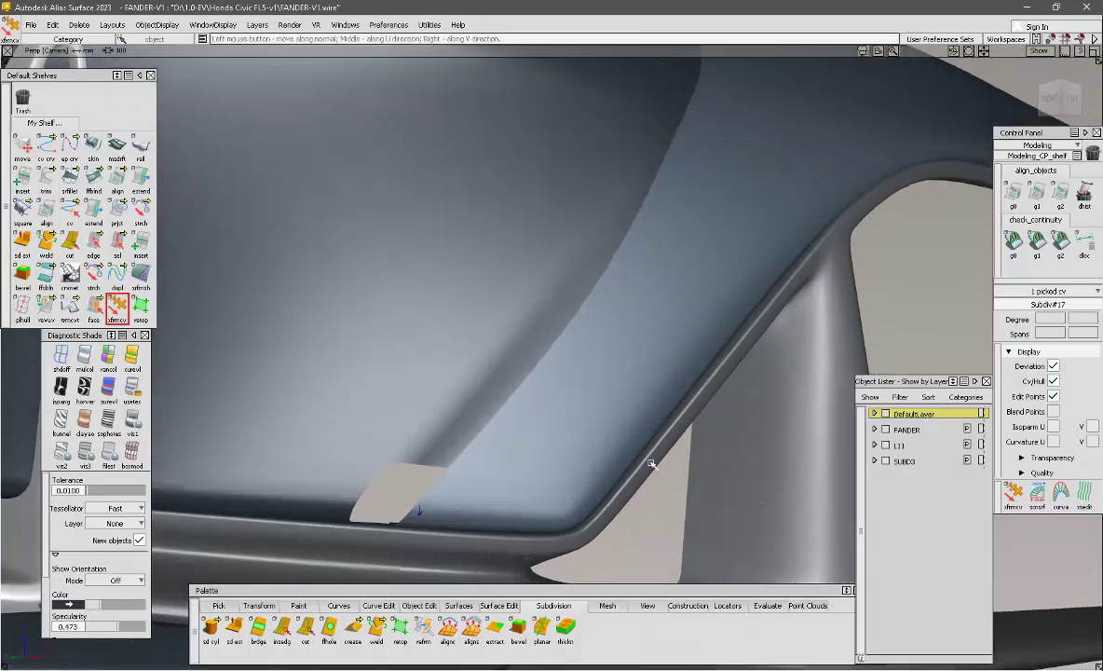
left_click_drag(608, 403, 530, 429, "alt+shift")
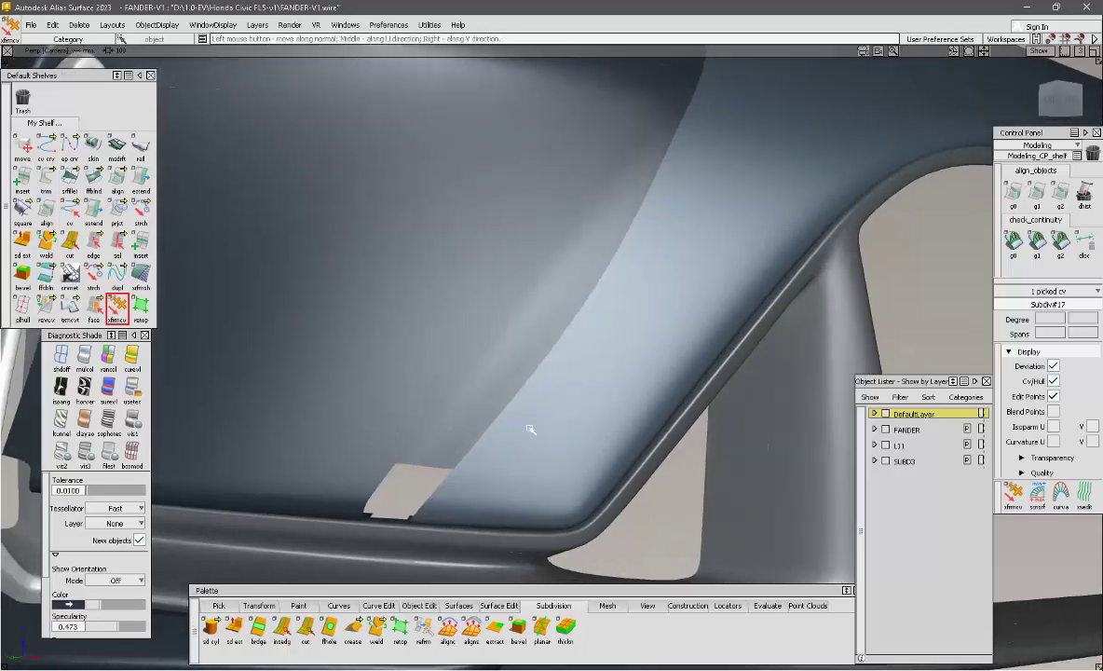
left_click_drag(715, 430, 576, 417, "alt+shift")
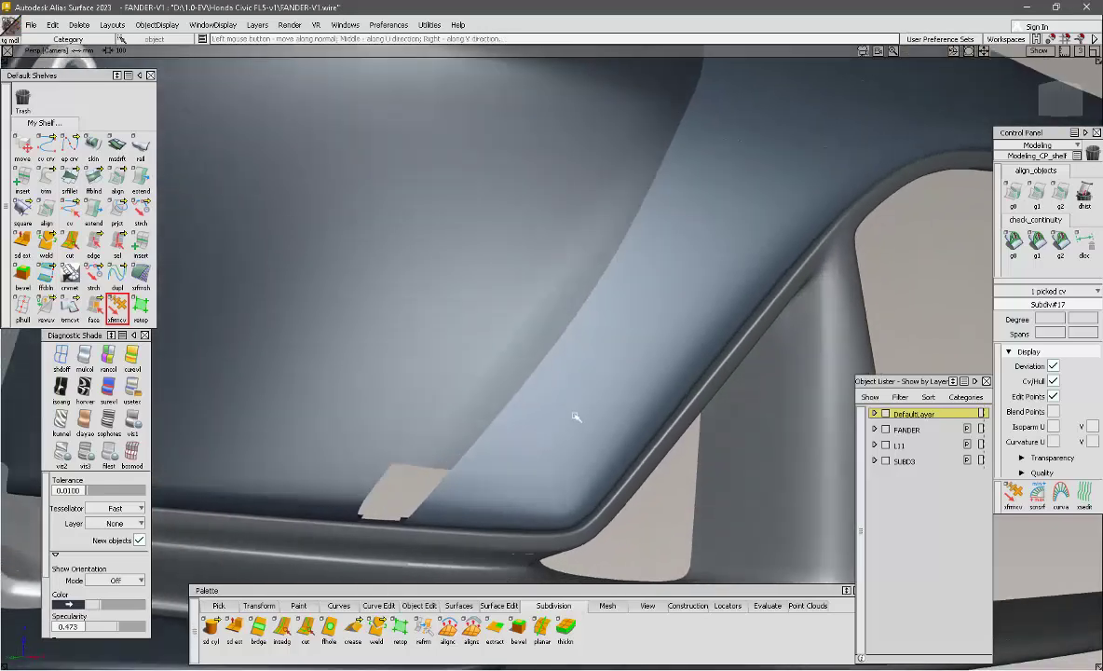
key("alt+m")
key("alt+m")
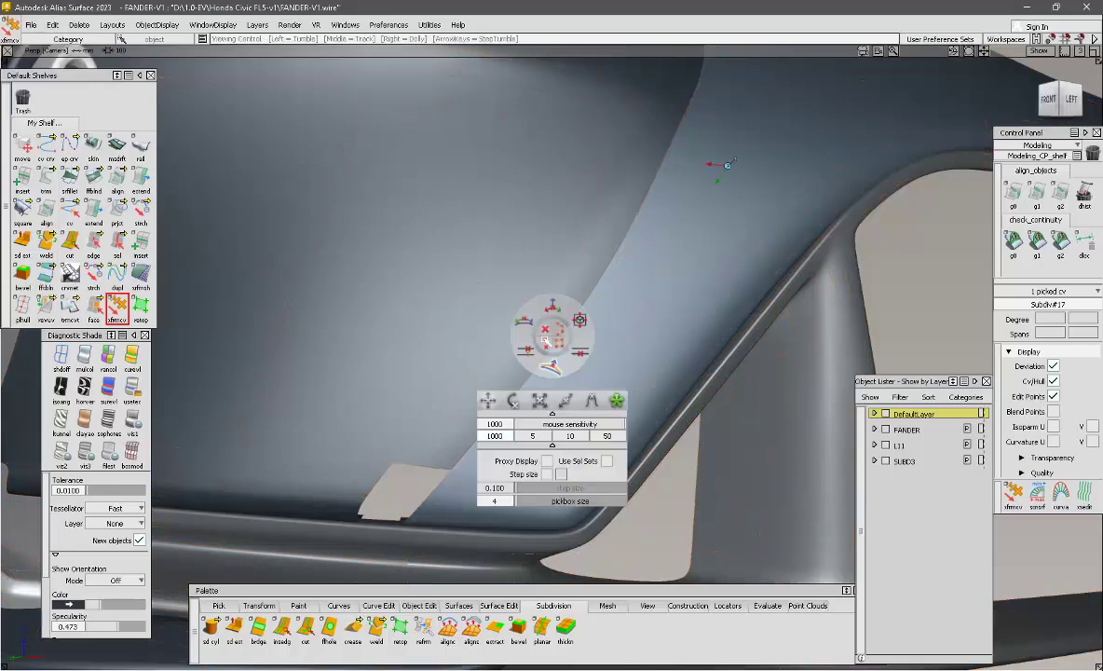
left_click_drag(563, 319, 638, 350, "alt+shift")
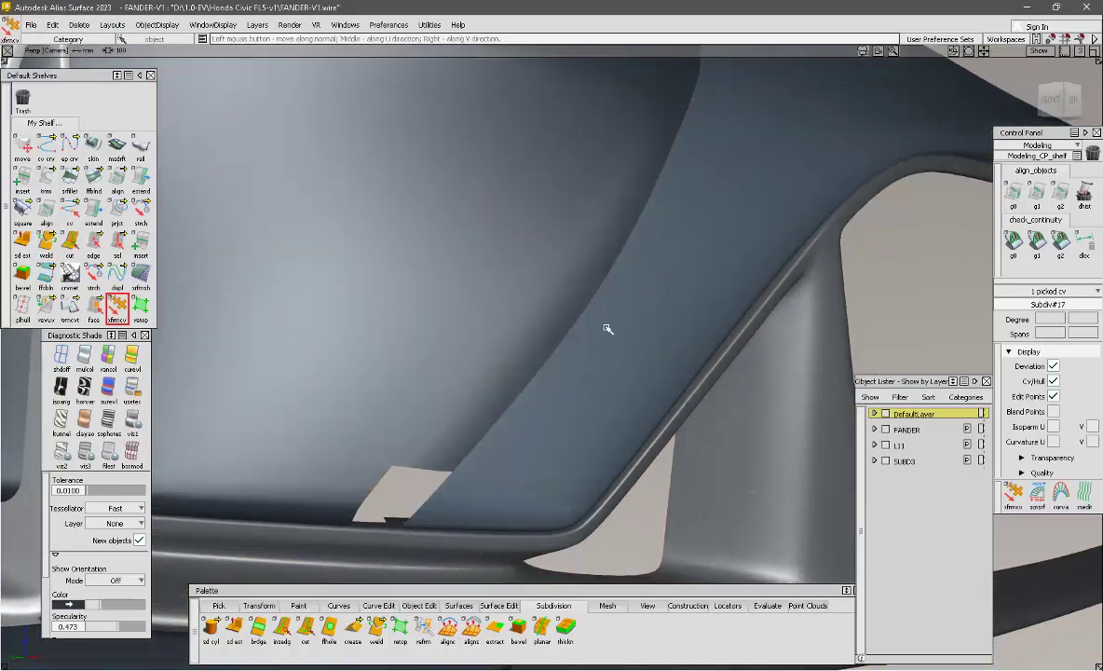
key("alt+m")
Adjust the diagnostic shade color of the picked fender panels and blend surfaces, deselect them and check the shading without wireframe.
right_click_drag(590, 292, 573, 302, "alt+shift")
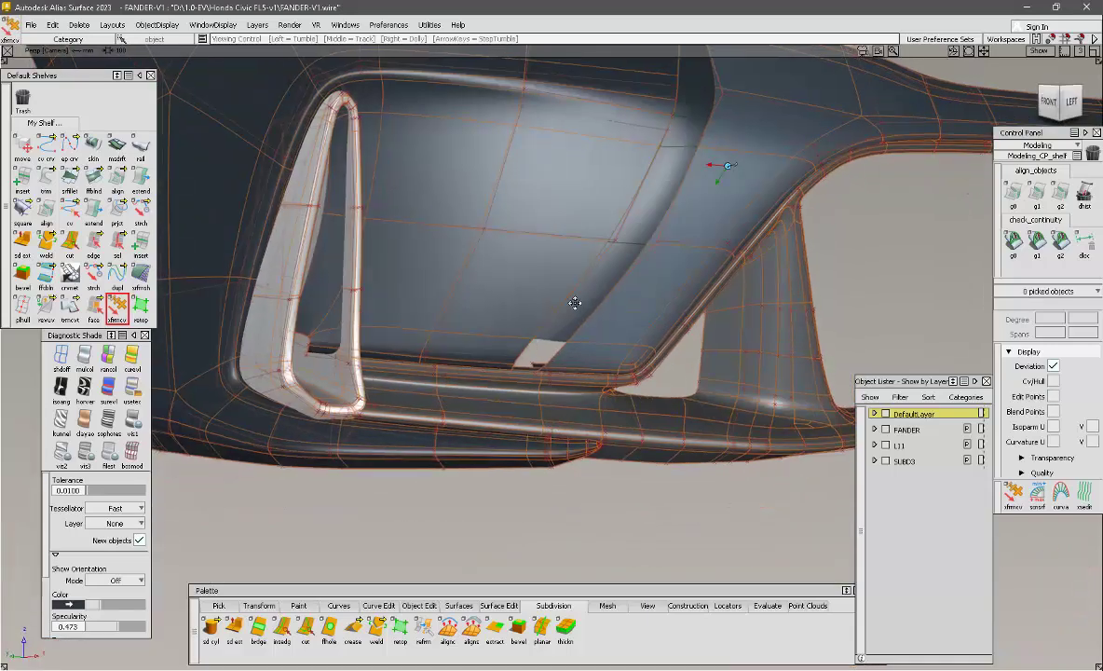
left_click_drag(574, 303, 541, 197, "alt+shift")
left_click_drag(540, 198, 640, 315)
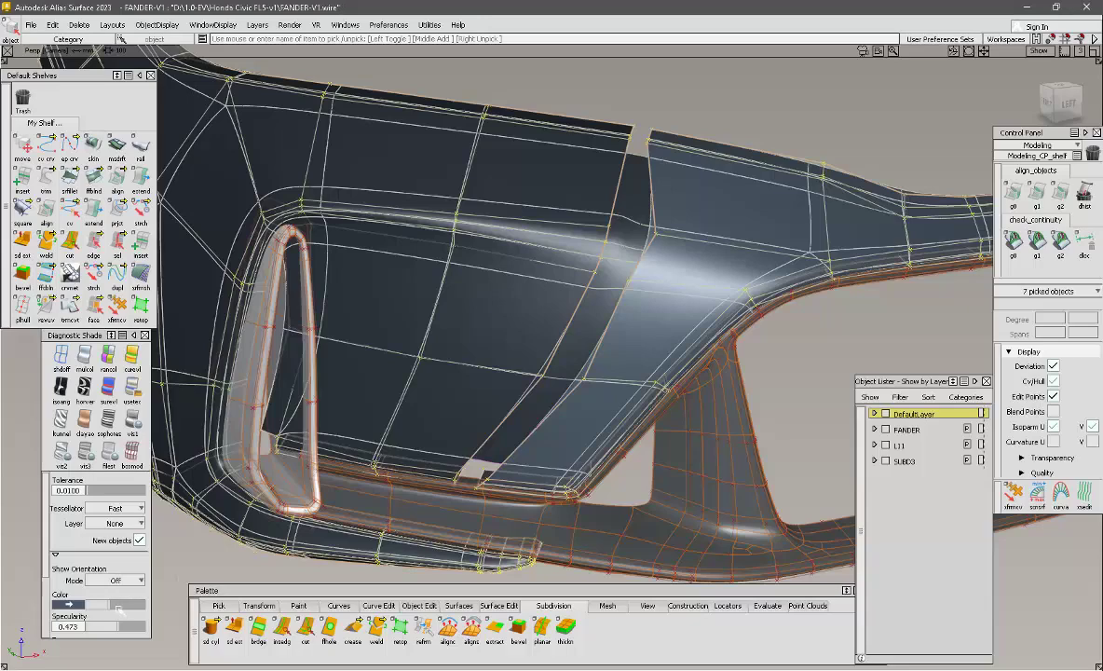
left_click_drag(116, 606, 112, 602)
left_click_drag(367, 447, 497, 350, "ctrl+shift")
middle_click_drag(570, 285, 508, 356, "alt+shift")
left_click_drag(507, 357, 517, 409, "alt+shift")
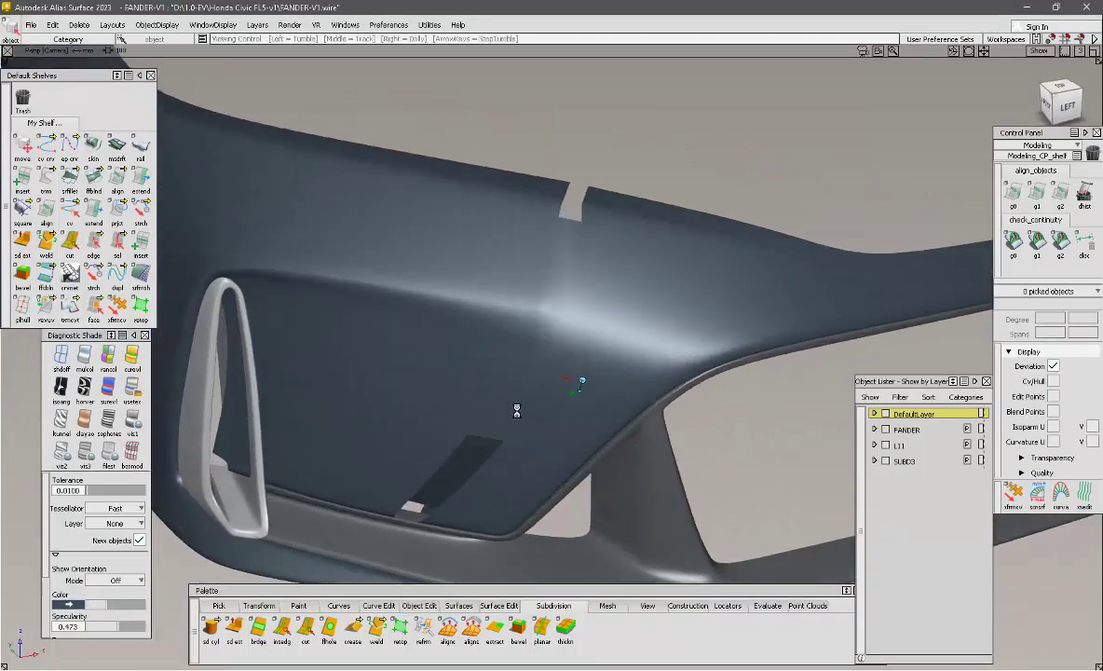
right_click_drag(517, 409, 509, 411, "alt+shift")
middle_click_drag(510, 411, 508, 421, "alt+shift")
mouse_move(489, 421)
left_mouse_down("alt+shift")
mouse_move(505, 344)
mouse_move(508, 379)
left_mouse_up("alt+shift")
Move the right panel's edge CV just below the crease away from the gap with Transform CV's arrows and check the highlight without wireframe.
left_click(517, 464)
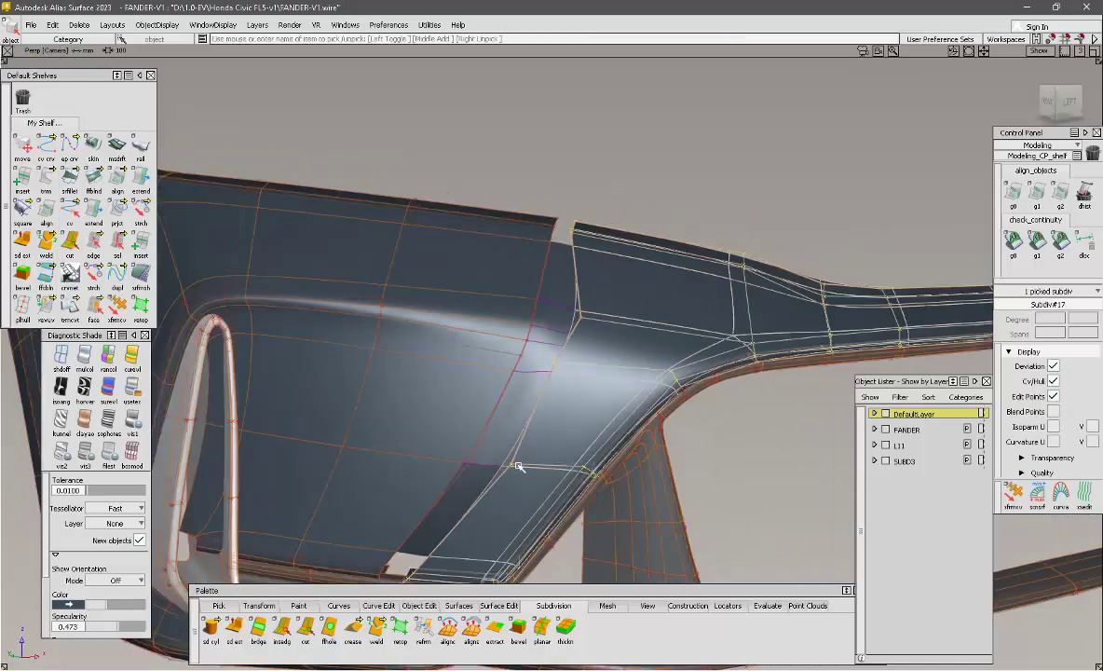
left_click_drag(570, 459, 565, 374, "ctrl+shift")
left_click(117, 306)
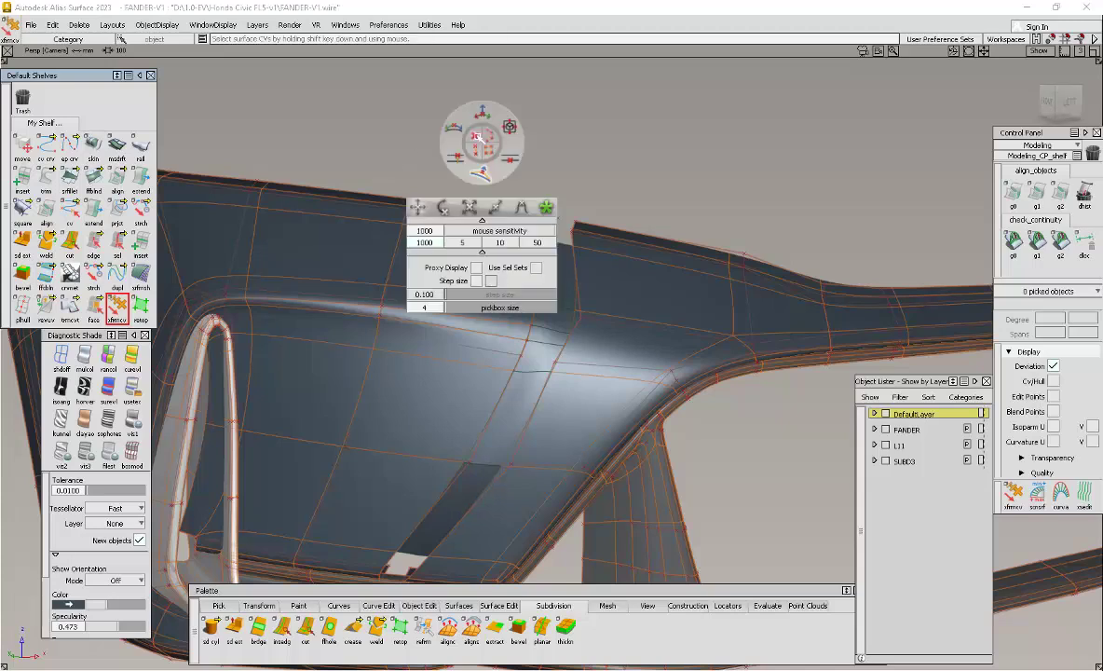
left_click(556, 360, "shift")
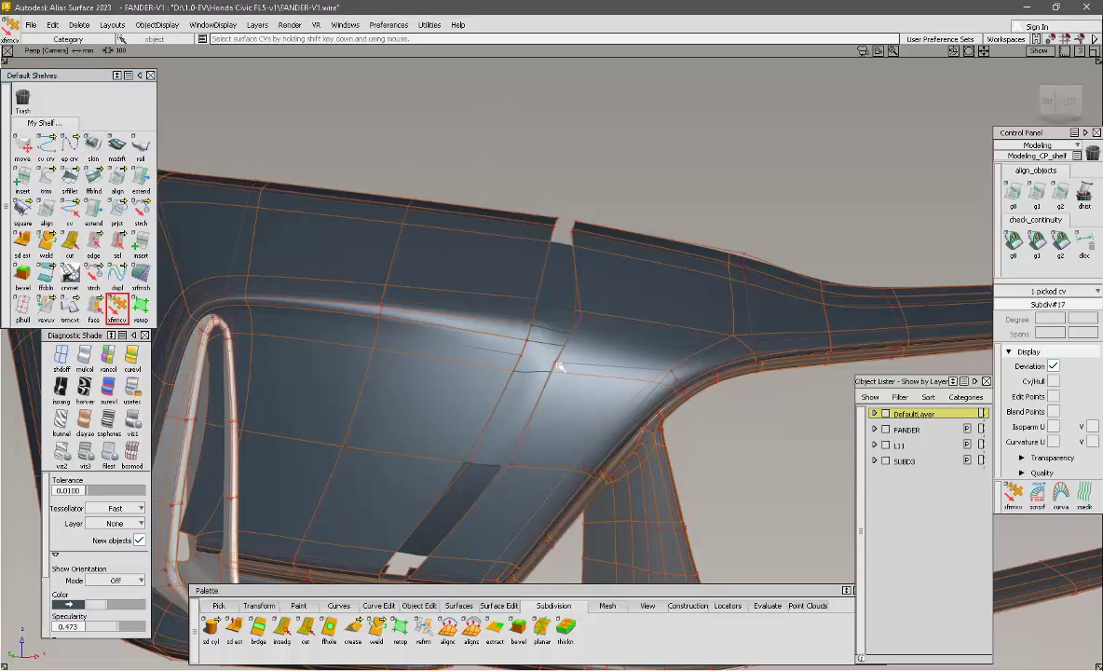
left_click(485, 290)
left_click(654, 225)
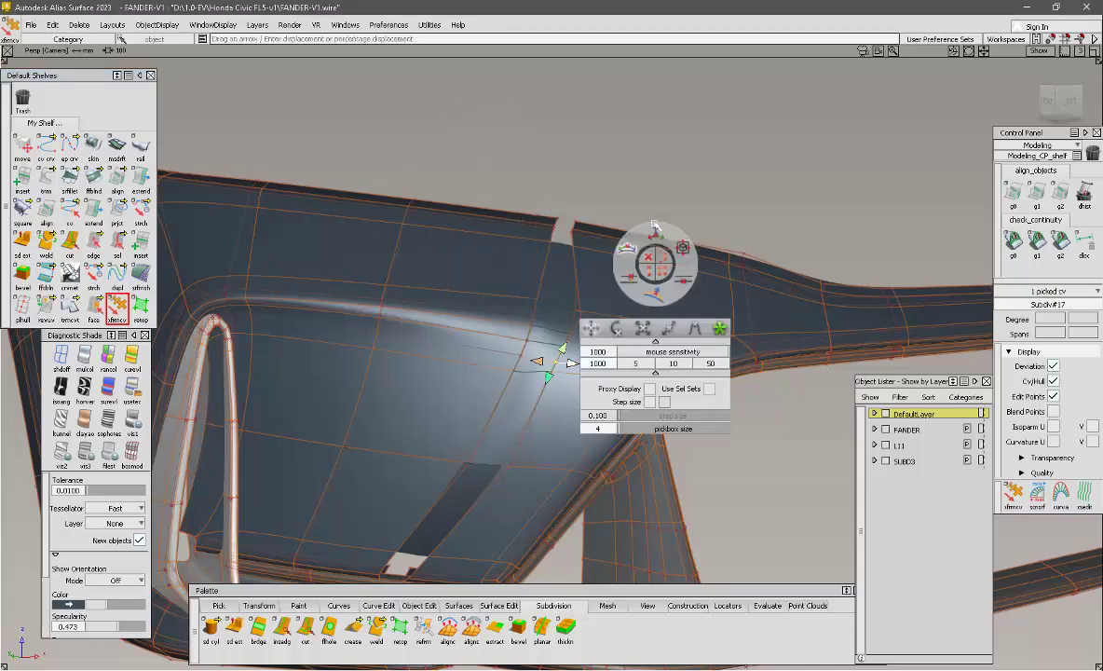
left_click(529, 350)
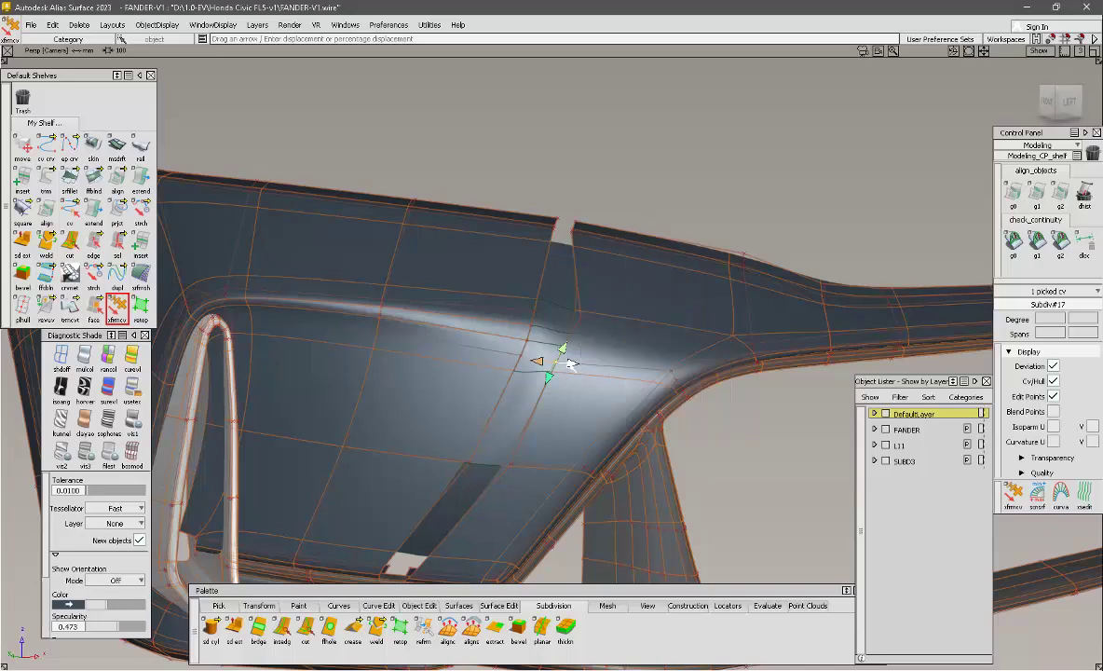
left_click_drag(570, 364, 779, 398)
key("alt+m")
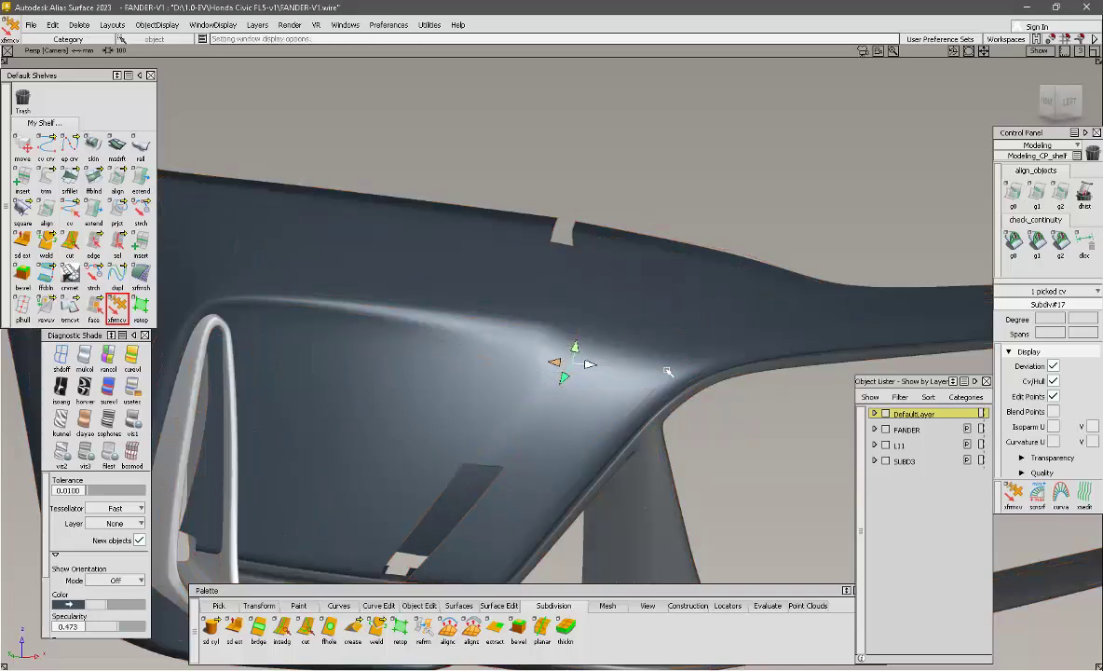
left_click_drag(587, 391, 479, 438, "alt+shift")
right_click_drag(521, 438, 514, 440, "alt+shift")
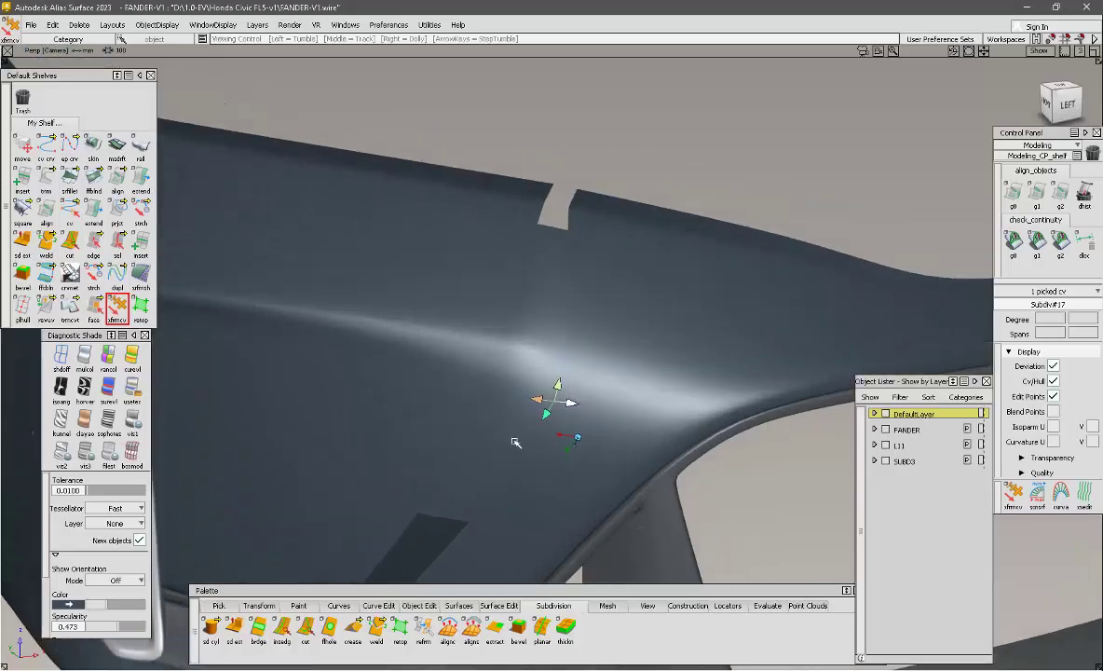
key("ctrl+m")
Adjust the left panel's three edge CVs across the crease together along their normal, U and V directions, and deselect them.
left_click(509, 330)
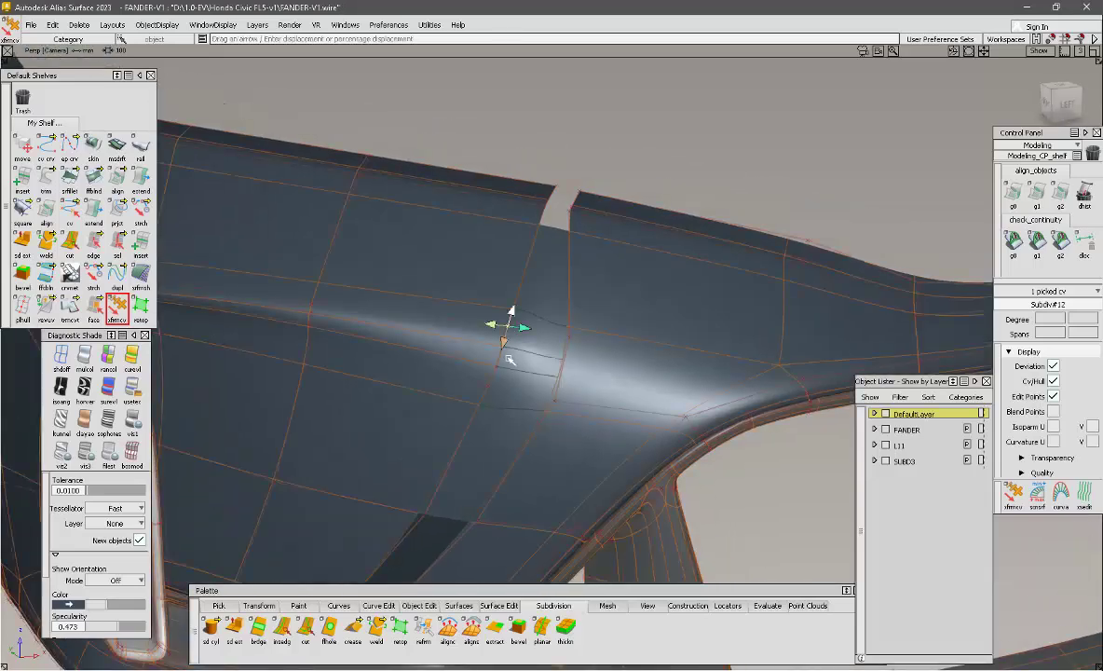
left_click(508, 359)
key("shift+alt")
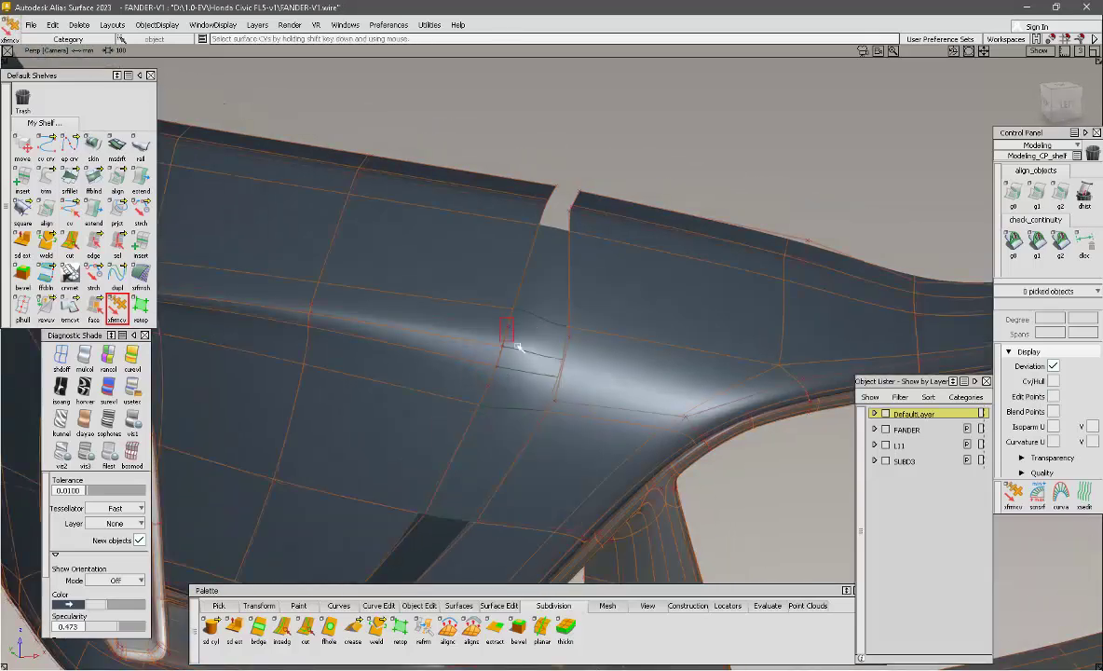
left_click_drag(520, 351, 496, 319, "shift")
left_click_drag(487, 358, 506, 373, "shift")
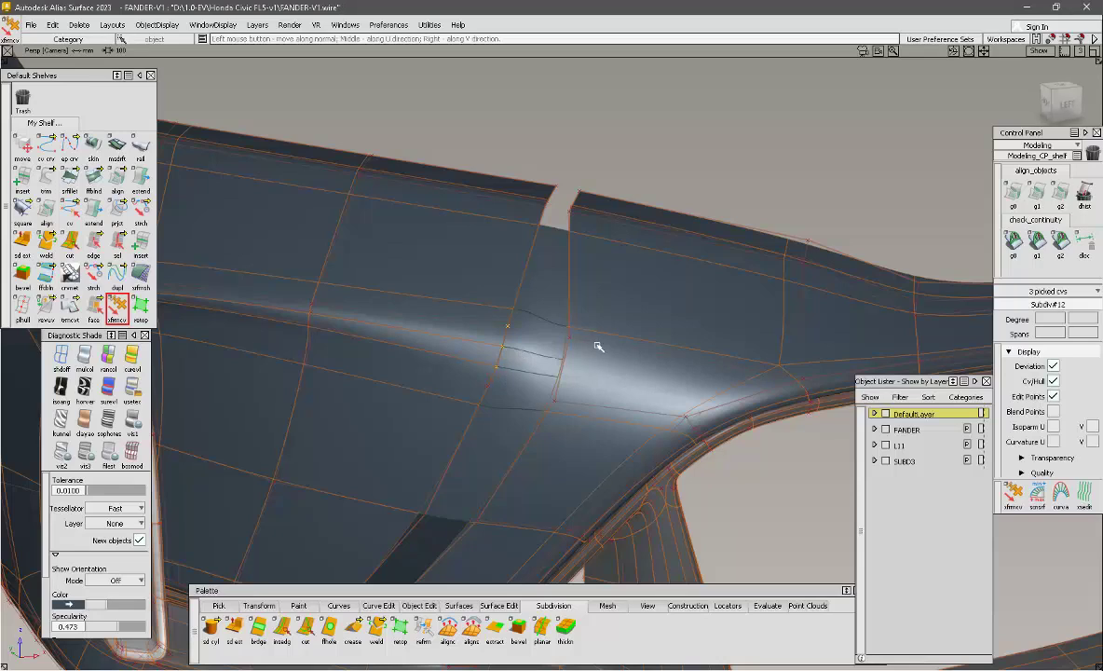
key("ctrl+m")
left_click_drag(700, 184, 669, 278)
key("space")
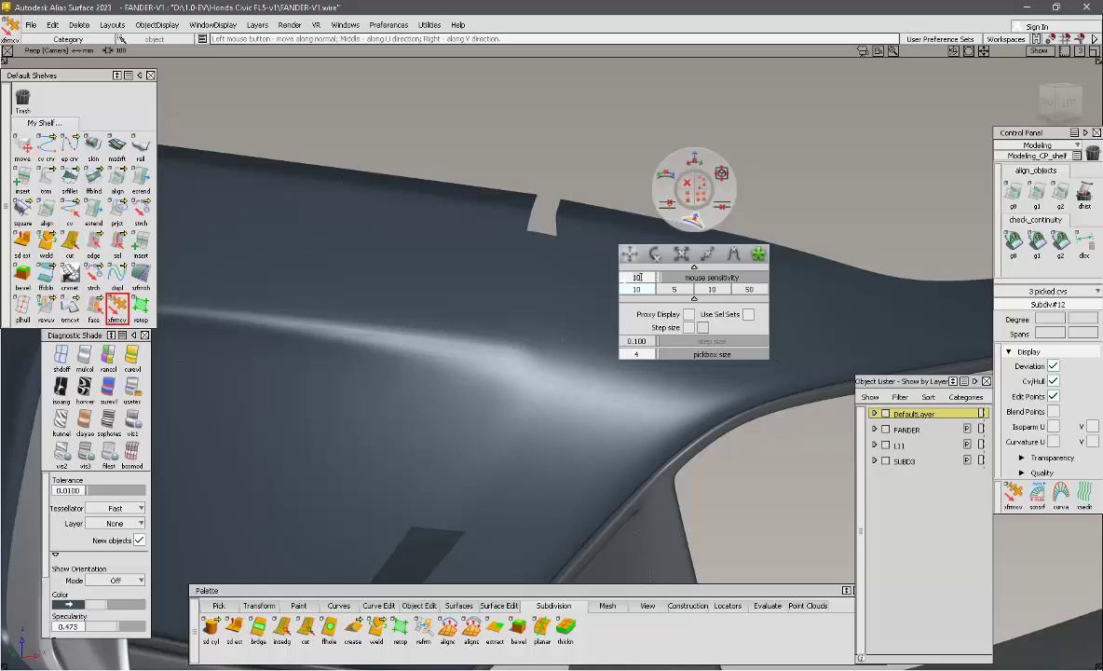
key("space")
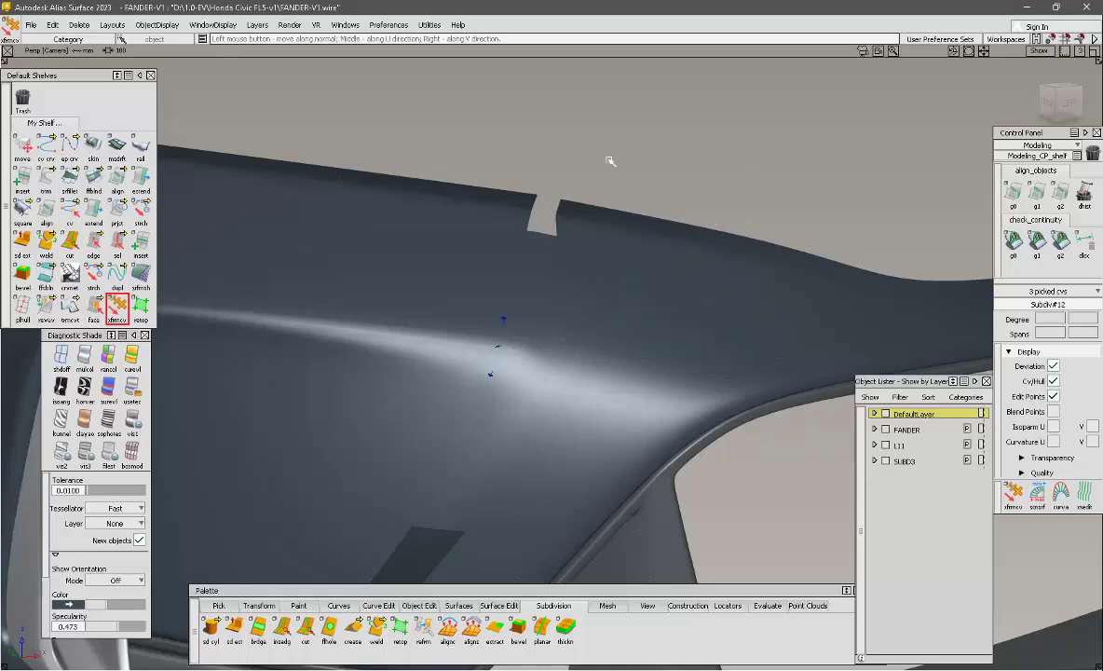
mouse_move(670, 173)
left_mouse_down("alt+shift")
mouse_move(647, 189)
mouse_move(660, 180)
left_mouse_up("alt+shift")
left_click_drag(764, 168, 755, 175, "ctrl+shift")
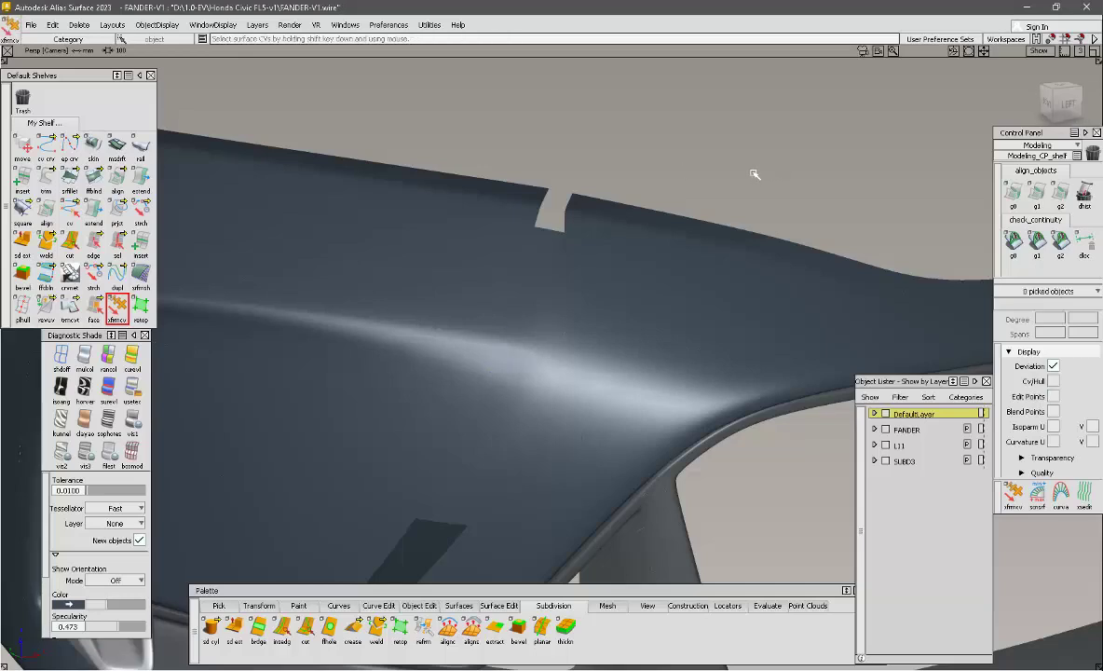
Pick the left panel's two edge CVs at the crease with Transform CV and examine the highlight across the gap without wireframe.
key("ctrl+m")
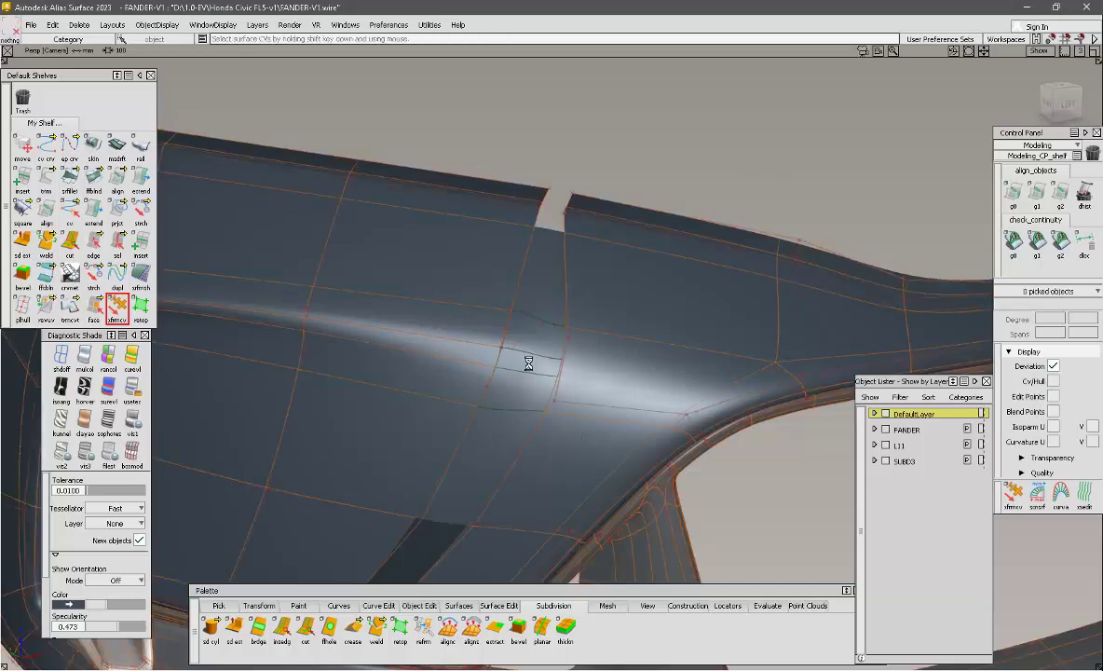
left_click(502, 349, "shift")
key("alt+shift")
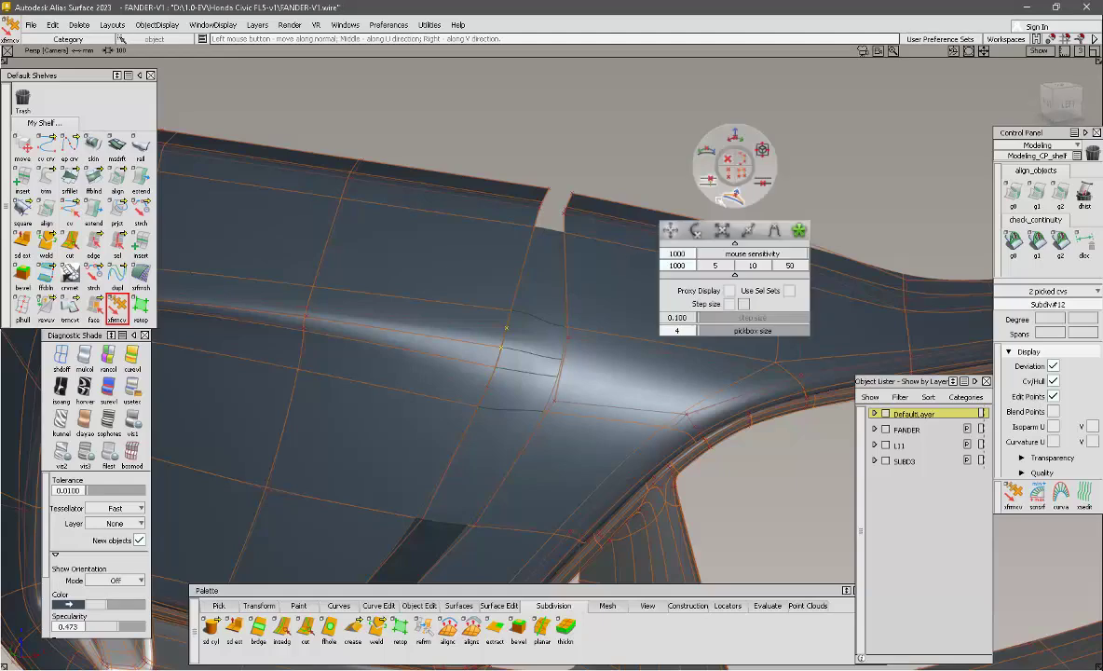
key("ctrl+m")
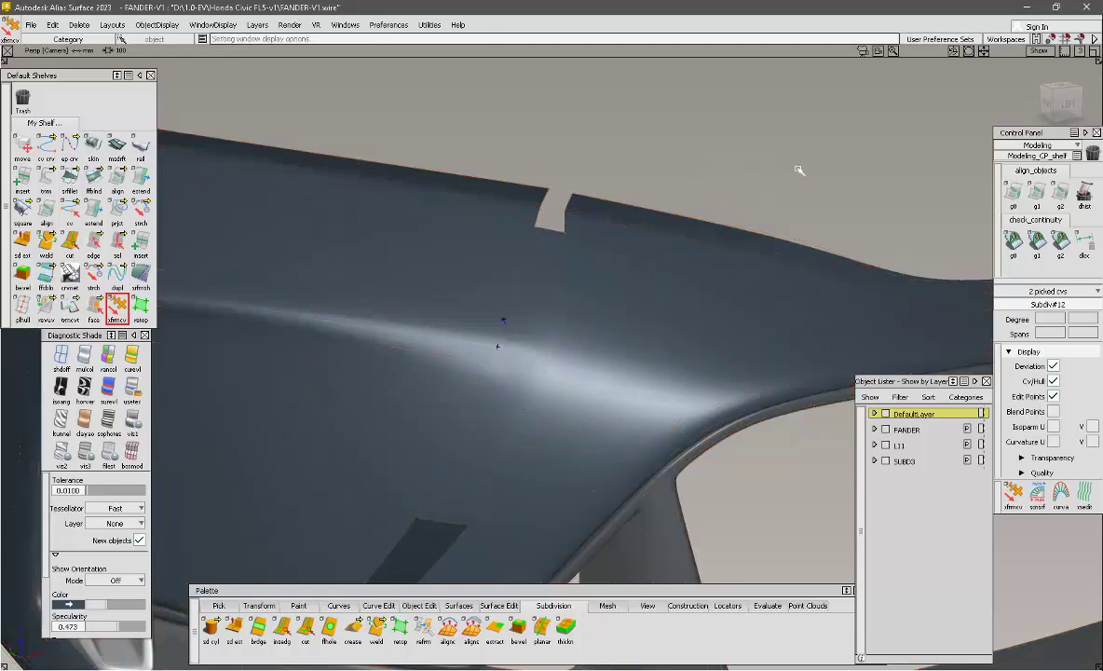
left_click_drag(740, 198, 703, 200, "alt+shift")
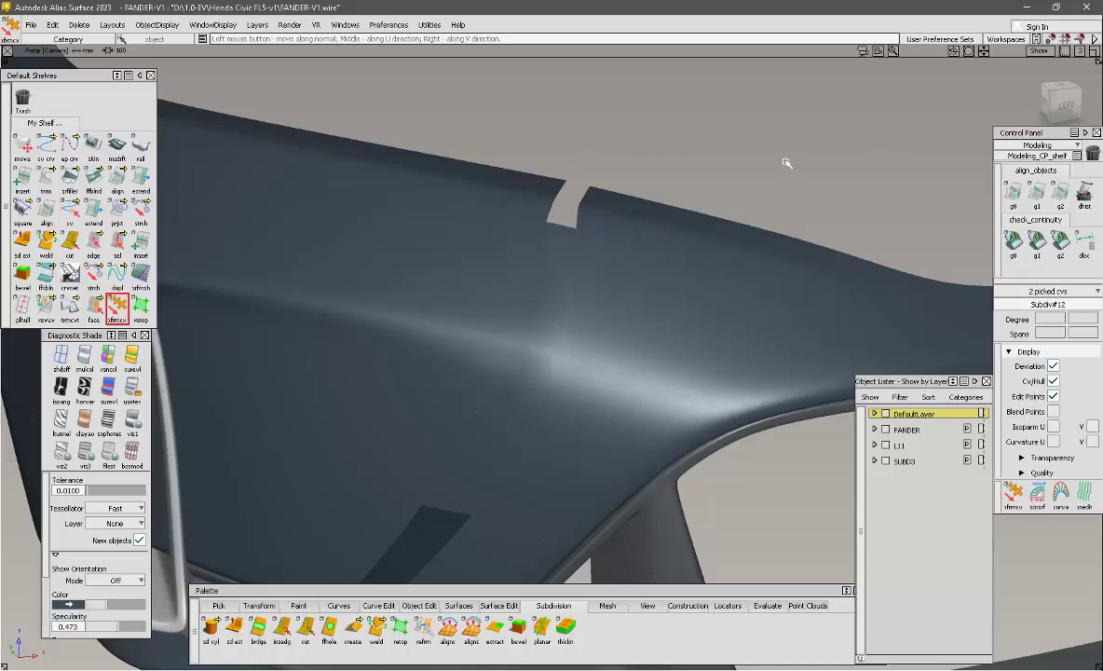
left_click_drag(697, 159, 645, 229, "alt+shift")
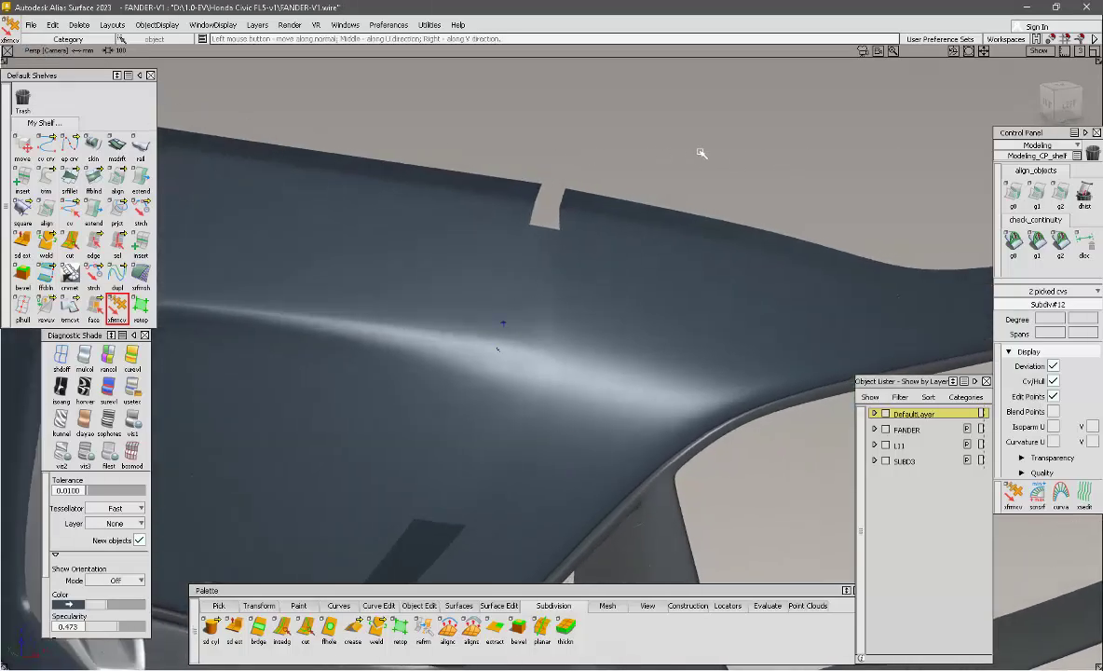
left_click_drag(736, 155, 679, 212, "alt+shift")
middle_click_drag(517, 499, 559, 364, "alt+shift")
mouse_move(558, 364)
left_mouse_down("alt+shift")
mouse_move(576, 379)
mouse_move(535, 364)
mouse_move(585, 342)
mouse_move(549, 380)
left_mouse_up("alt+shift")
Pick the right panel's edge CV just below the crease and examine the highlight from several angles without wireframe.
key("ctrl+m")
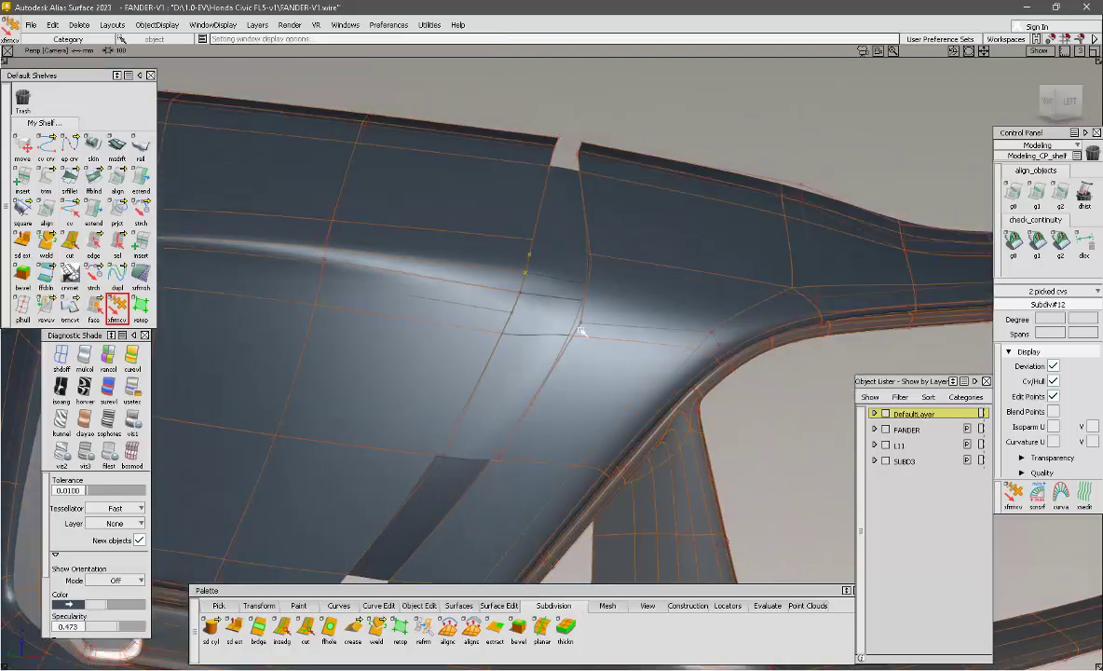
left_click(583, 325)
key("ctrl+m")
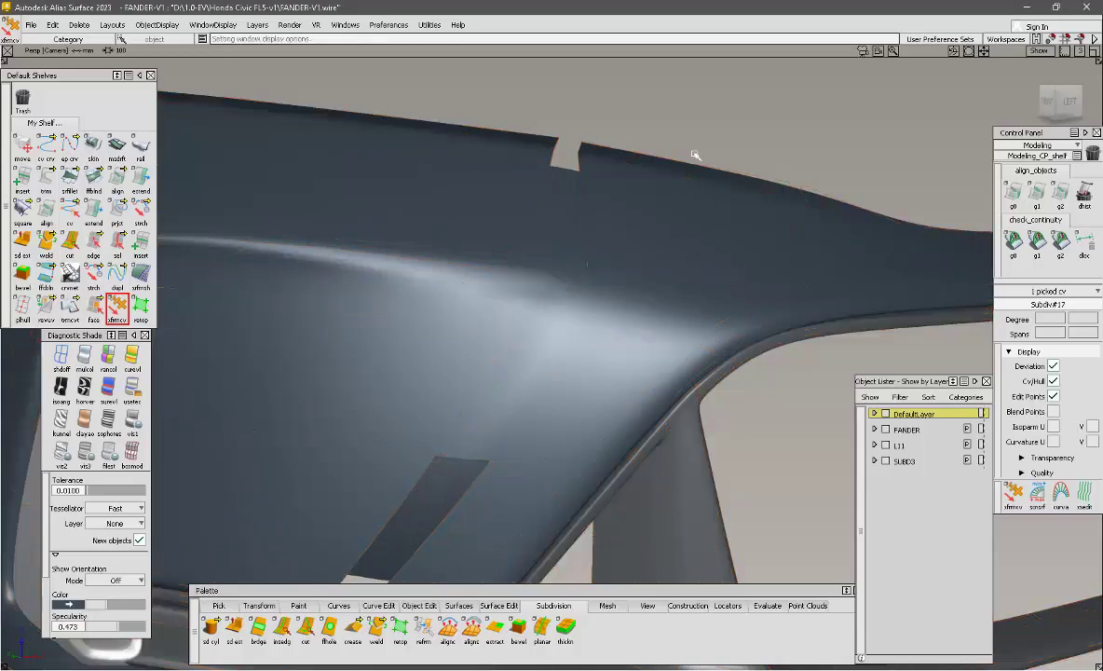
left_click_drag(655, 238, 641, 299, "alt+shift")
left_click_drag(644, 112, 849, 112, "alt+shift")
left_click_drag(599, 85, 786, 120, "alt+shift")
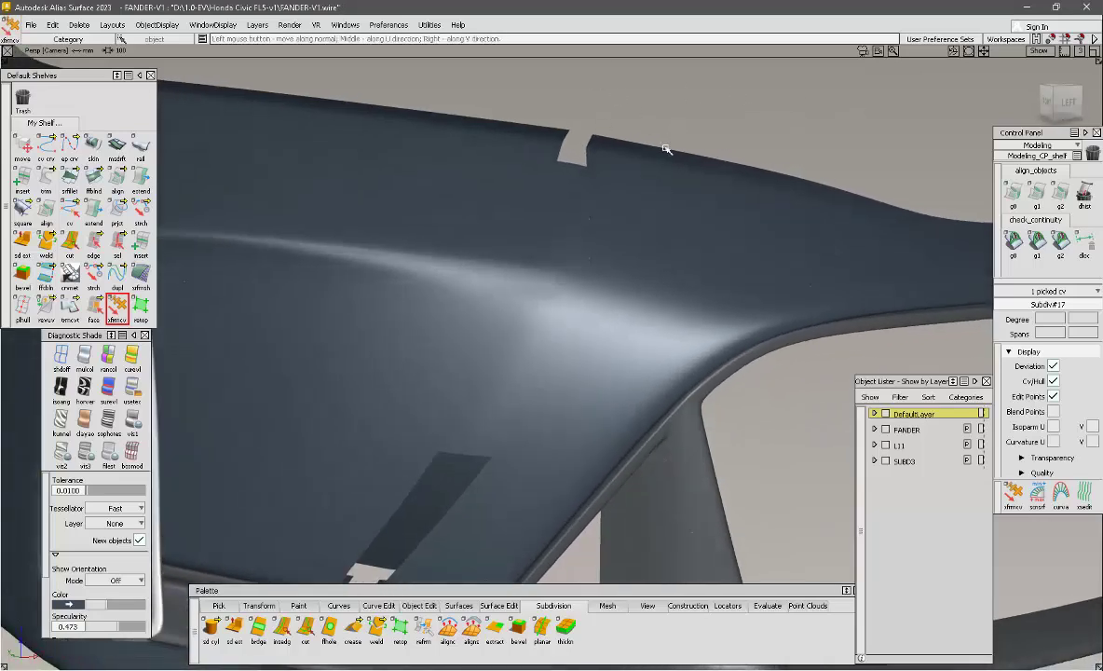
mouse_move(666, 149)
left_mouse_down("alt+shift")
mouse_move(734, 162)
mouse_move(677, 177)
mouse_move(623, 317)
left_mouse_up("alt+shift")
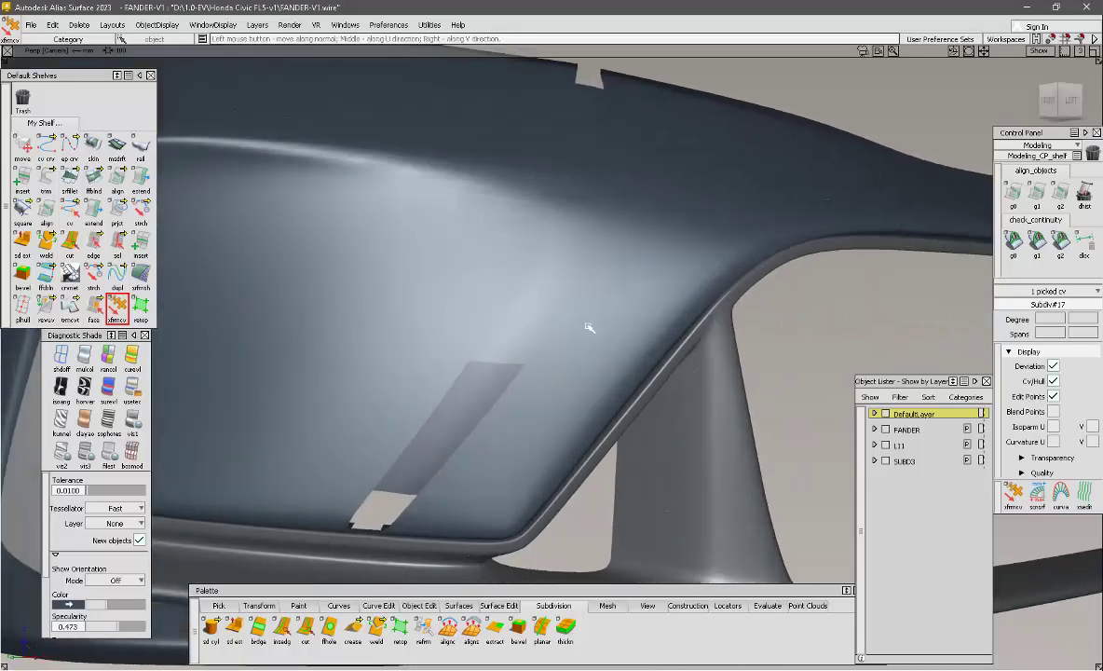
key("alt+m")
key("alt+m")
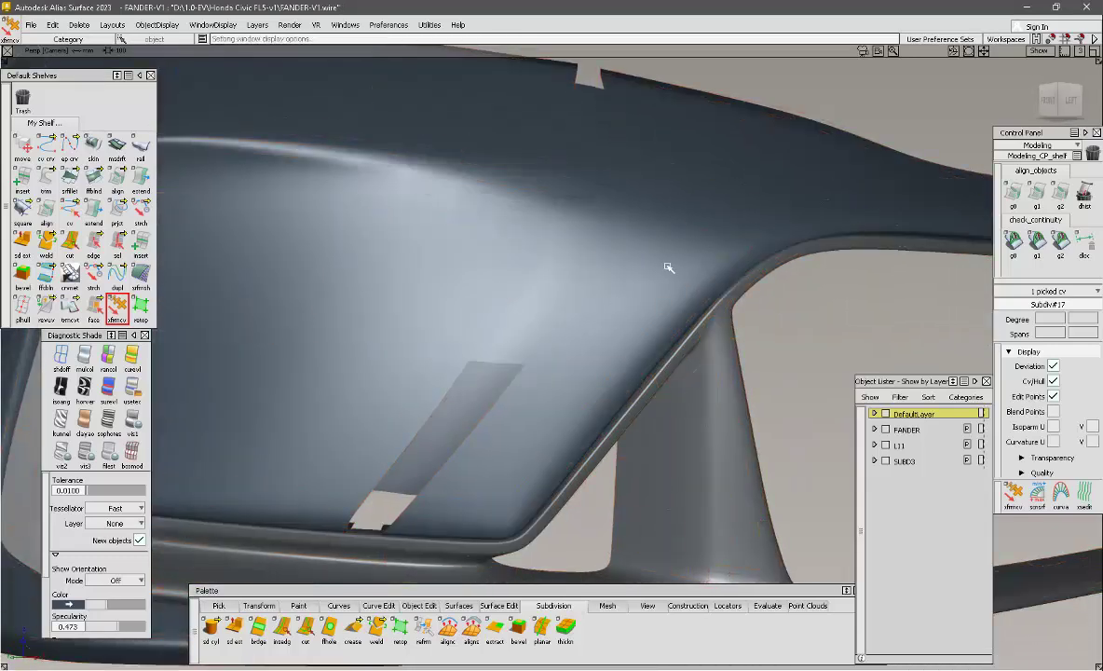
left_click_drag(611, 304, 583, 290, "alt+shift")
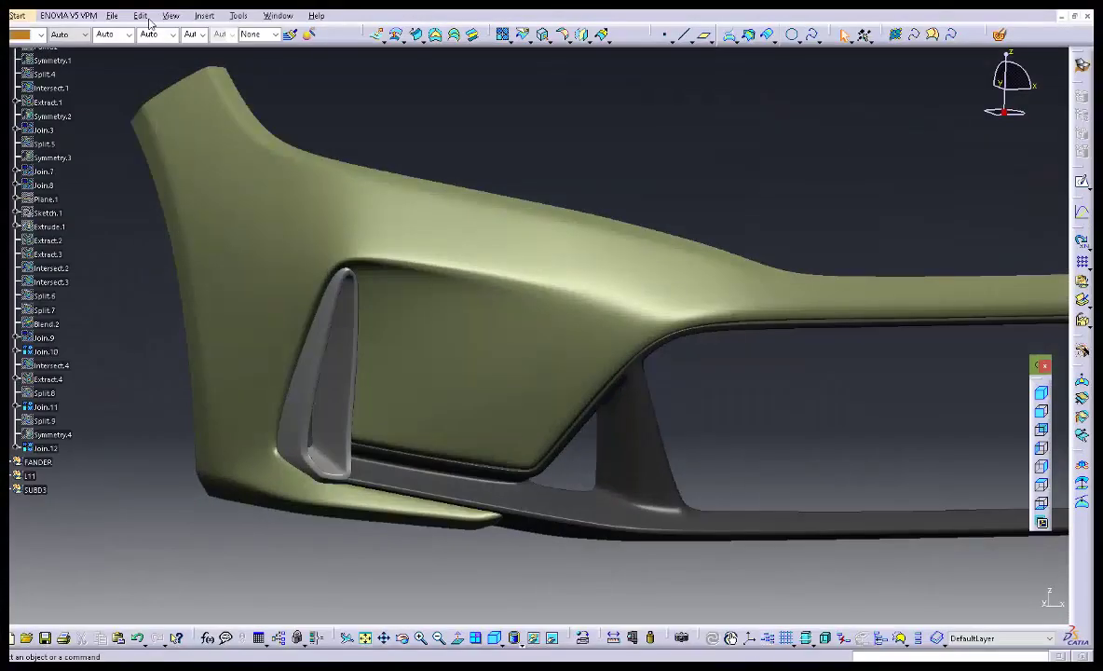
Switch to CATIA and shift one of the light sources to examine the crease highlight on the green bumper.
left_click(170, 16)
left_click(180, 365)
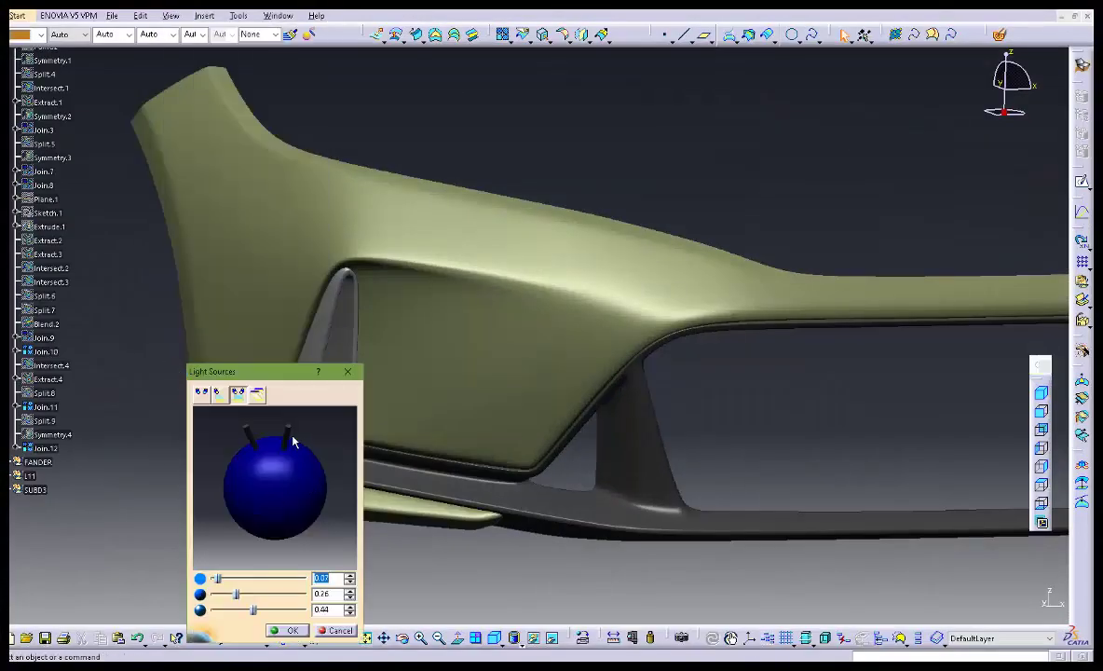
left_click_drag(292, 442, 266, 441)
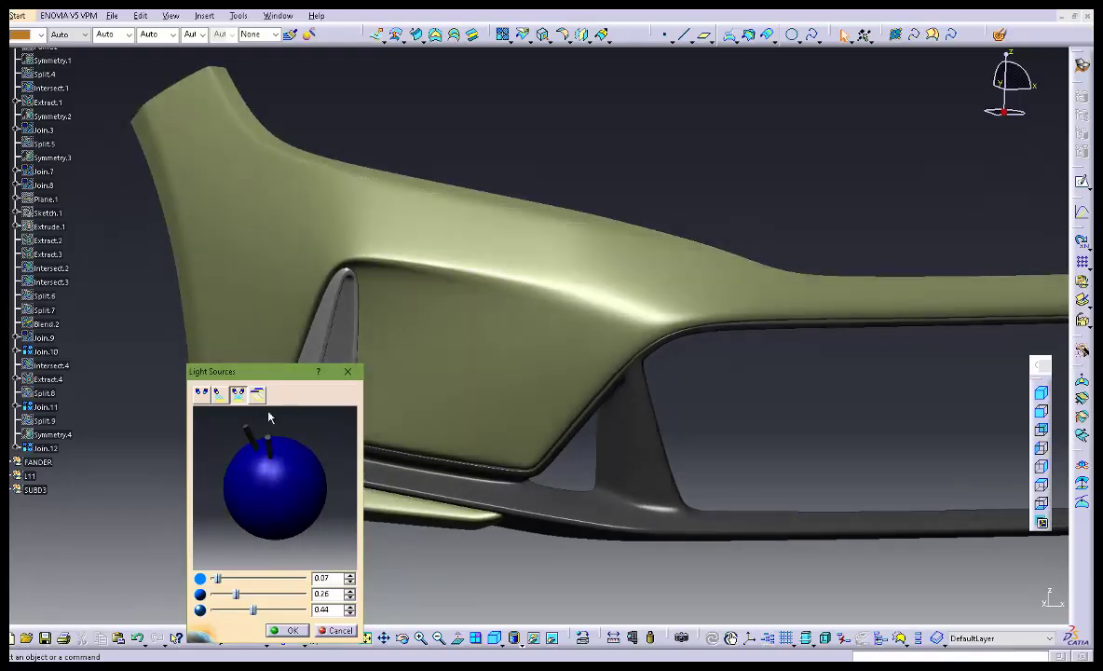
left_click_drag(254, 372, 45, 339)
middle_click_drag(557, 385, 522, 382)
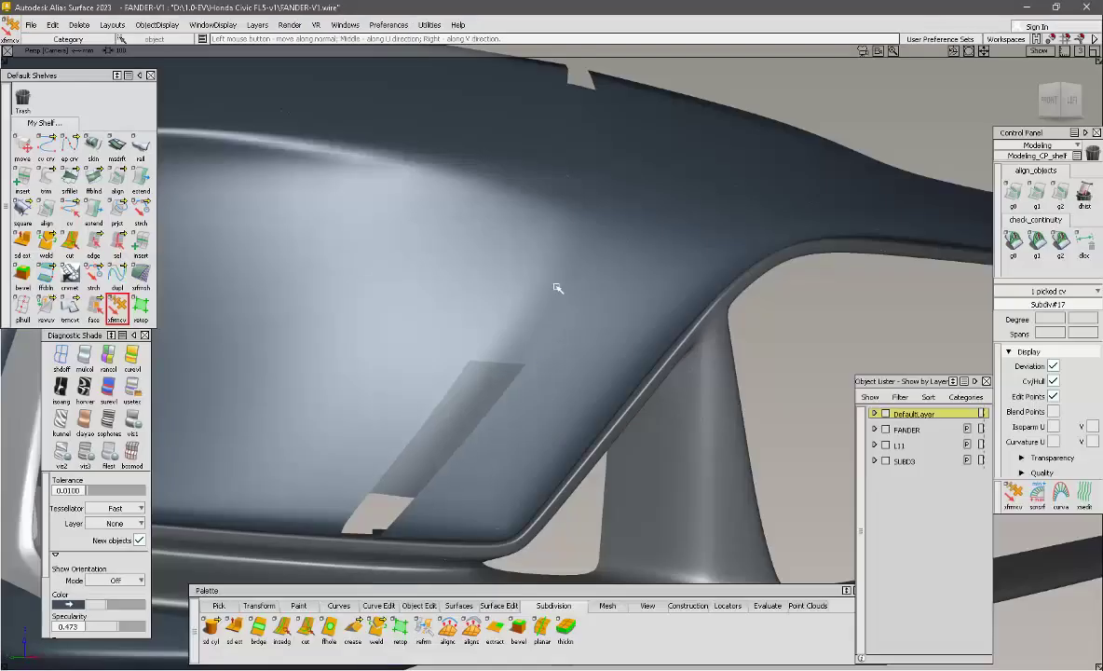
Switch back to Alias, deselect the right panel's CV and show the wireframe around the gap between the panels.
mouse_move(557, 288)
left_mouse_down("alt+shift")
mouse_move(522, 283)
mouse_move(559, 286)
mouse_move(521, 302)
left_mouse_up("alt+shift")
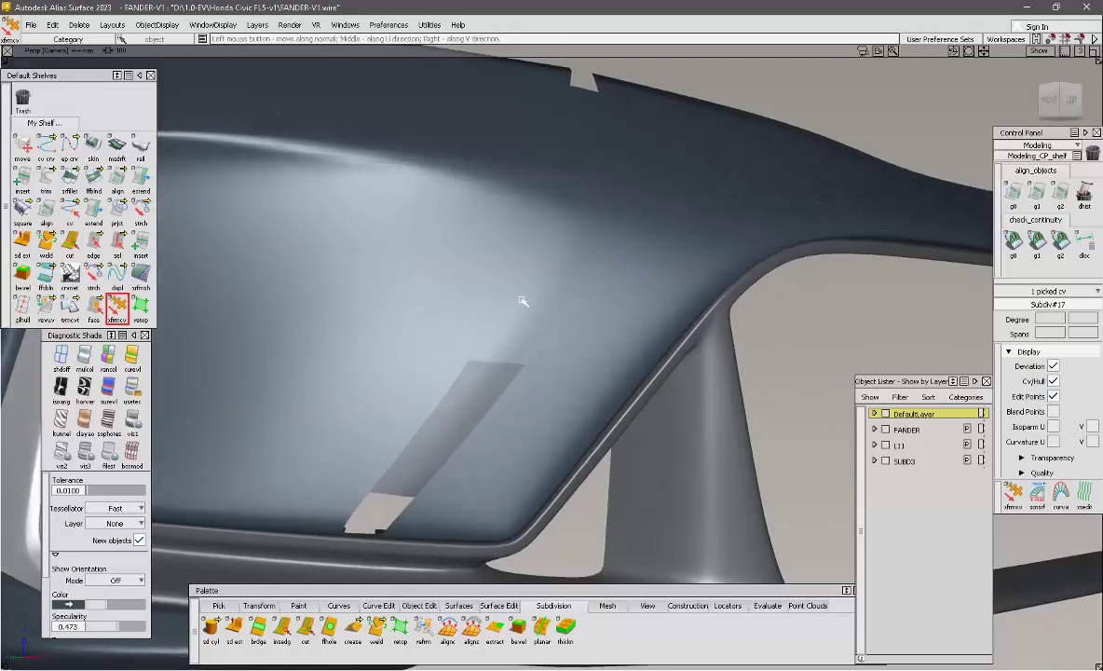
left_click(521, 302)
left_click_drag(514, 249, 495, 315, "alt+shift")
right_click_drag(517, 251, 532, 247, "alt+shift")
left_click_drag(531, 247, 564, 318, "alt+shift")
key("alt+m")
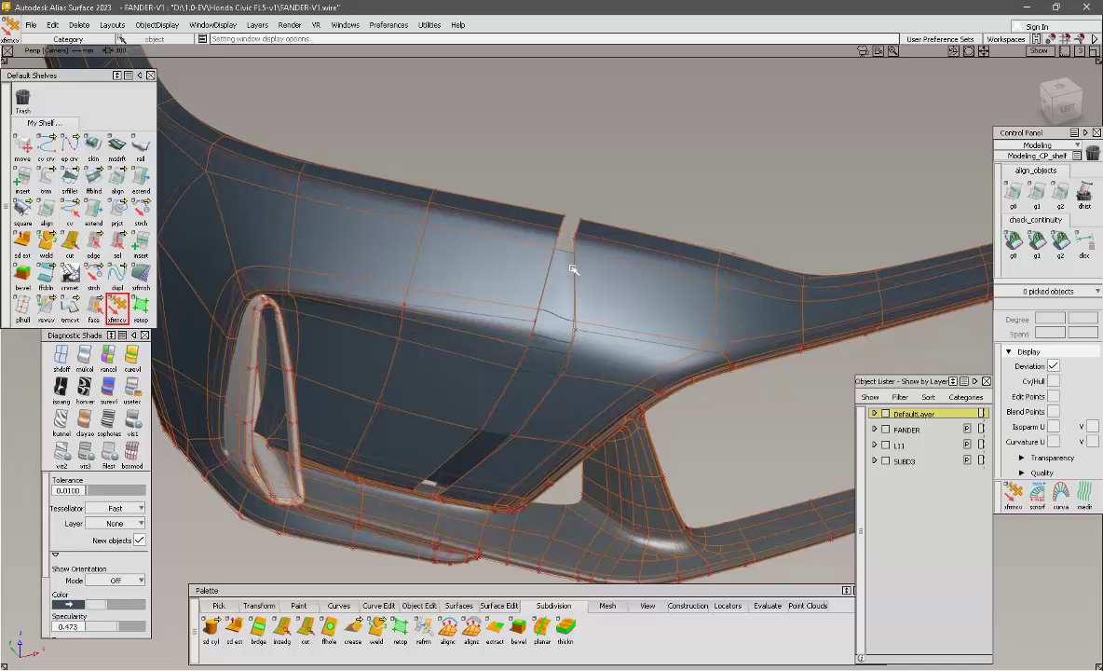
right_click_drag(573, 269, 579, 396, "alt+shift")
middle_click_drag(579, 396, 556, 461, "alt+shift")
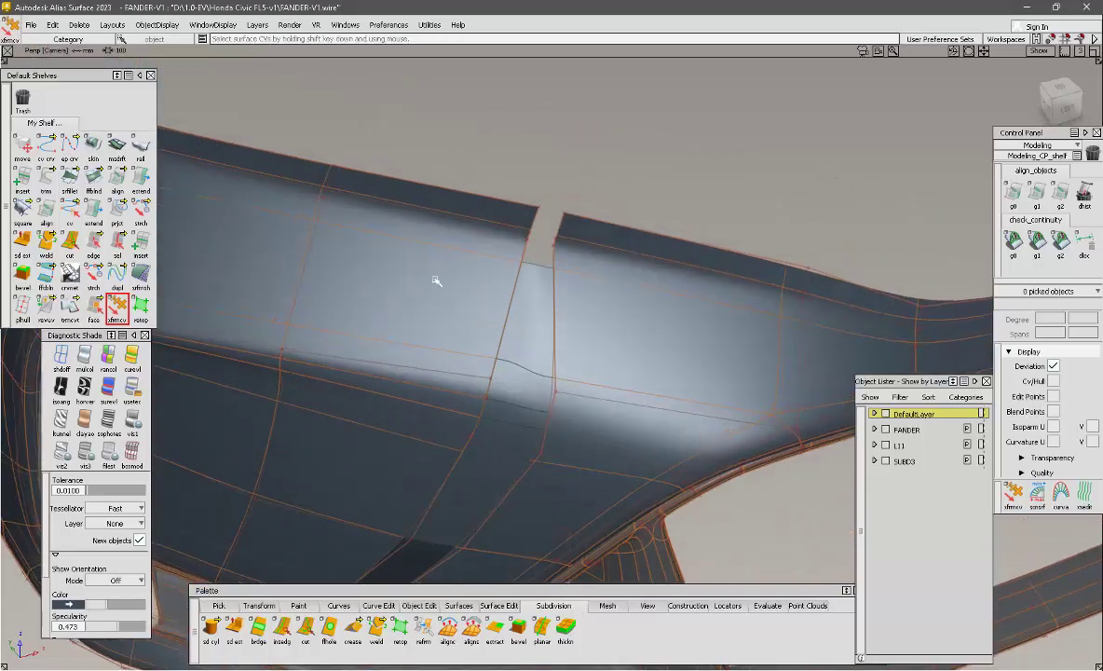
Examine the shading across the blended gap and lower crease from several angles with the wireframe hidden.
right_click(475, 163)
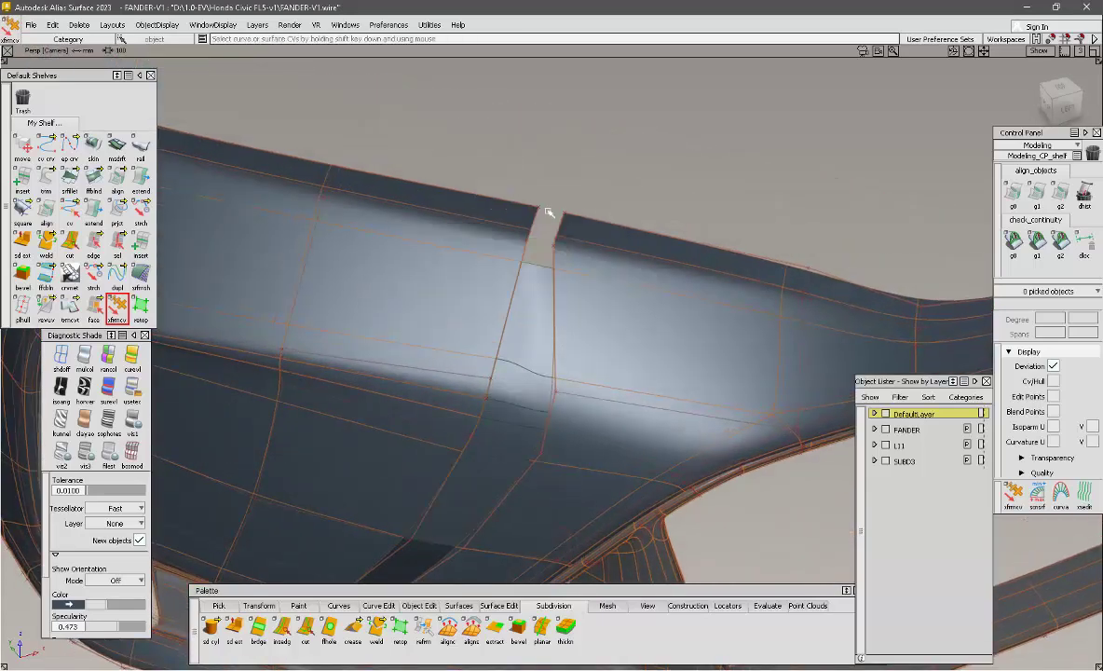
mouse_move(568, 235)
left_mouse_down("alt+shift")
mouse_move(664, 218)
mouse_move(741, 224)
left_mouse_up("alt+shift")
mouse_move(576, 288)
left_mouse_down()
mouse_move(677, 244)
mouse_move(672, 271)
mouse_move(522, 280)
mouse_move(554, 353)
mouse_move(588, 325)
mouse_move(566, 315)
mouse_move(561, 340)
mouse_move(575, 345)
mouse_move(629, 330)
left_mouse_up()
left_click(649, 276)
key("ctrl+m")
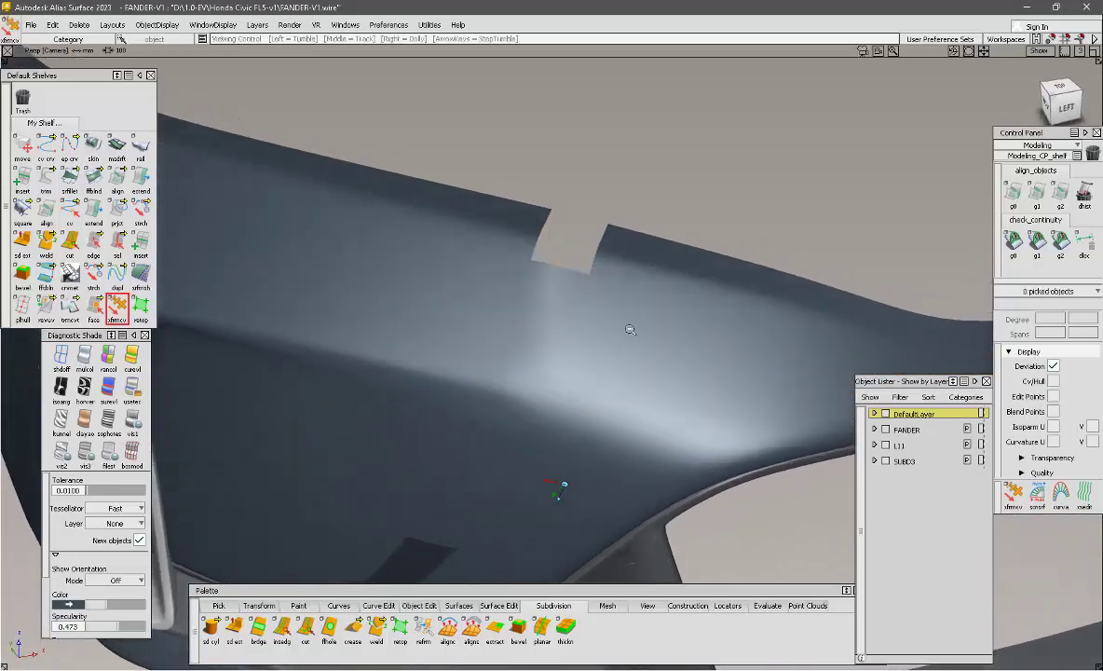
right_click_drag(630, 330, 615, 214, "alt+shift")
mouse_move(616, 214)
left_mouse_down("alt+shift")
mouse_move(608, 276)
mouse_move(573, 316)
mouse_move(643, 283)
left_mouse_up("alt+shift")
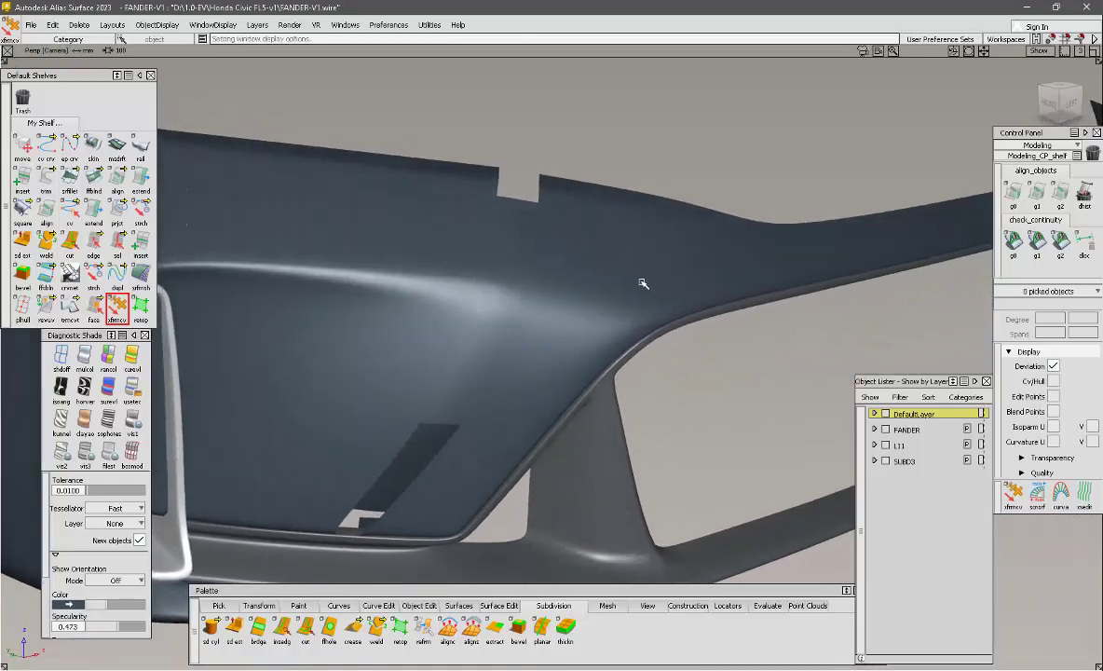
right_click_drag(643, 283, 601, 298, "alt+shift")
left_click_drag(600, 298, 547, 304, "alt+shift")
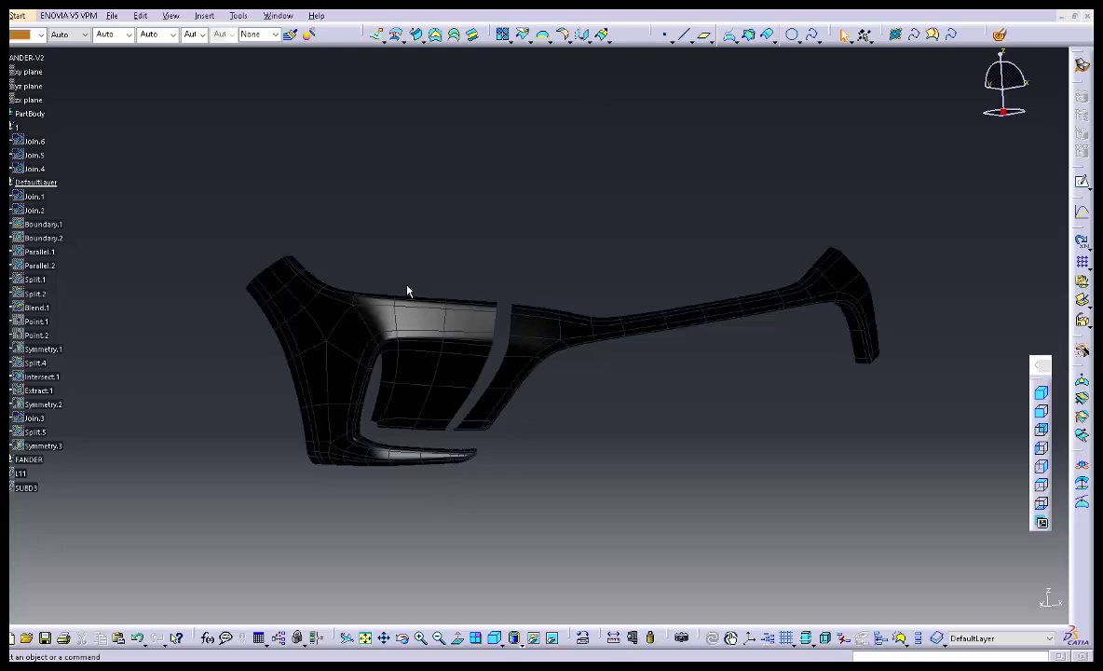
Switch to CATIA and join all faces of the left fender panel using distance propagation from one upper face.
left_click(469, 321)
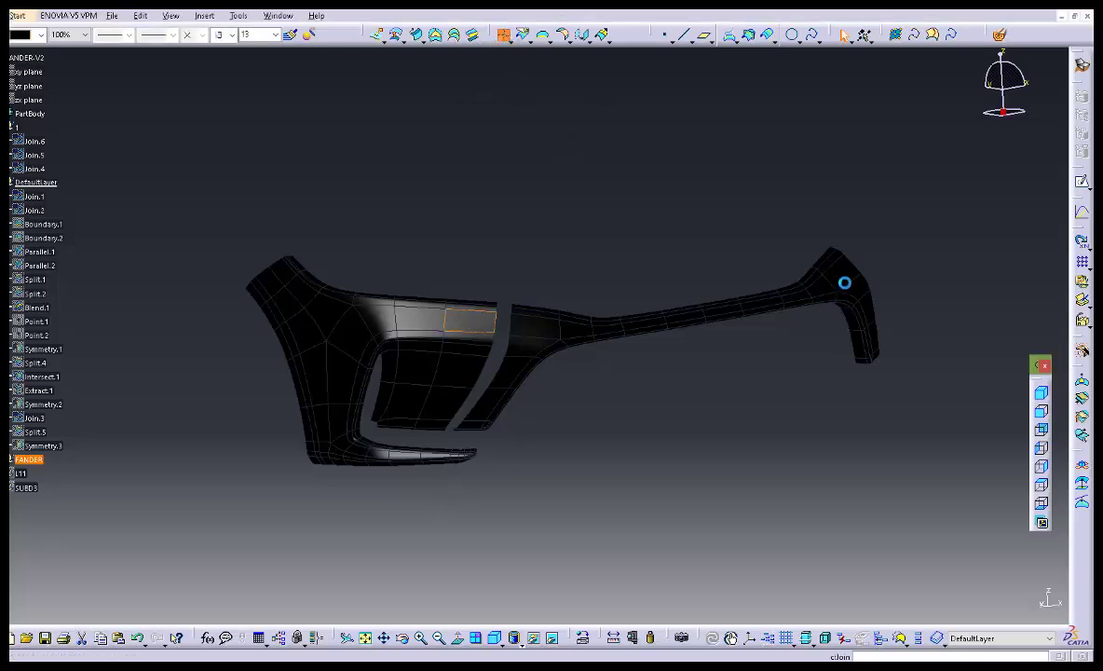
key("Return")
right_click(855, 288)
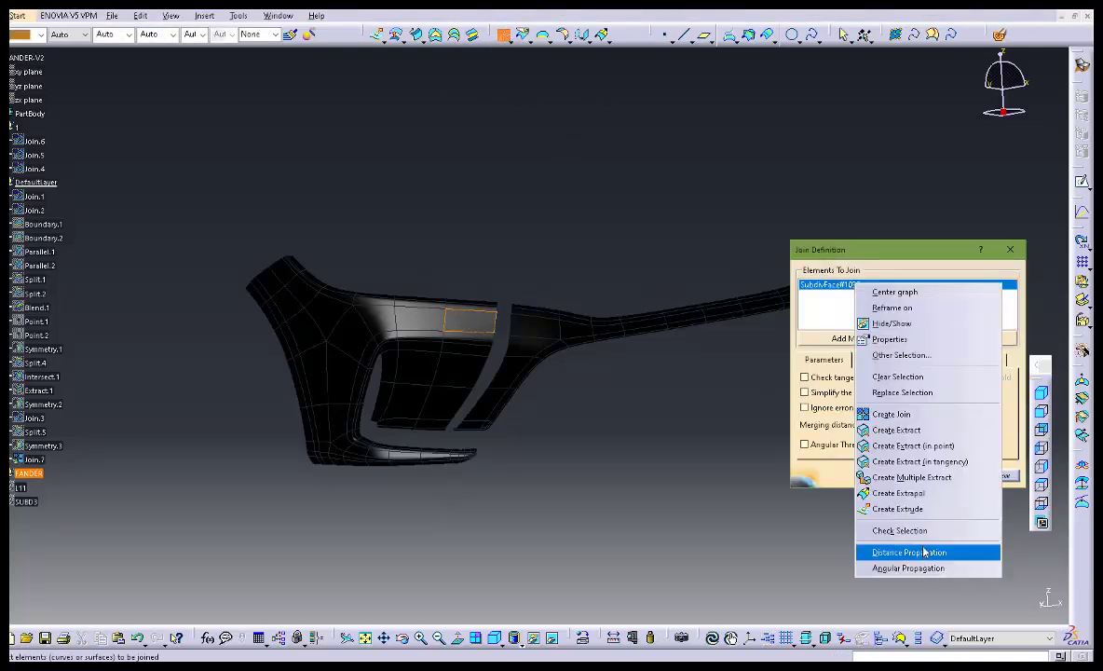
left_click(922, 550)
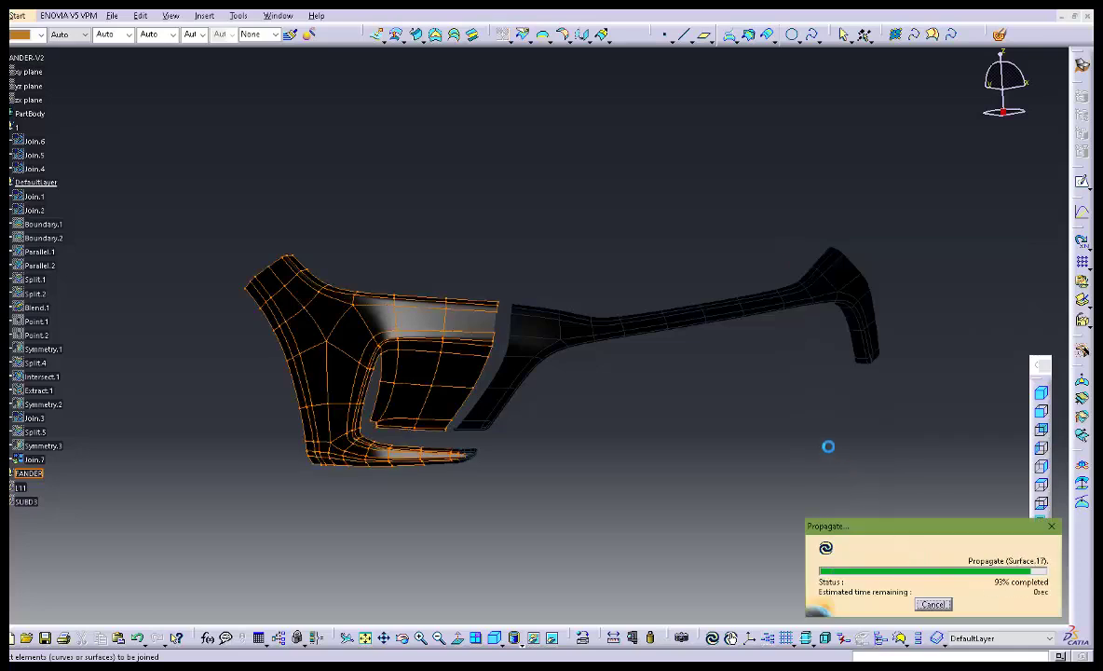
left_click(891, 476)
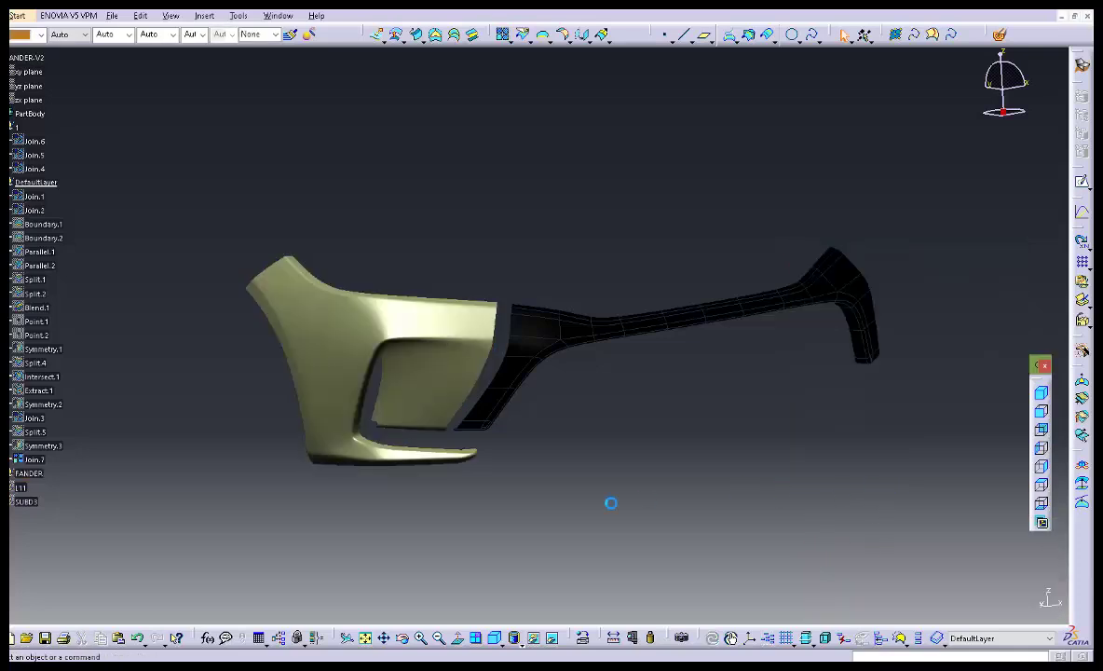
Adjust the light sources with diffuse at 0.26 and specular at 0.45, and accept the lighting.
mouse_move(610, 463)
middle_mouse_down()
mouse_move(628, 432)
mouse_move(638, 436)
middle_mouse_up()
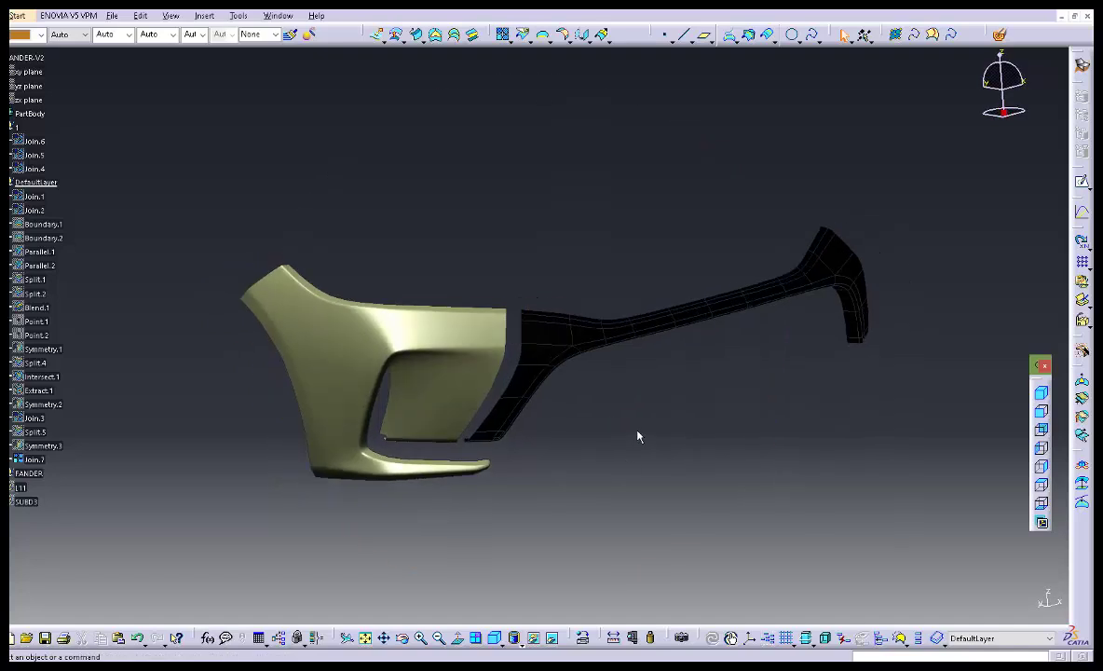
left_click(171, 16)
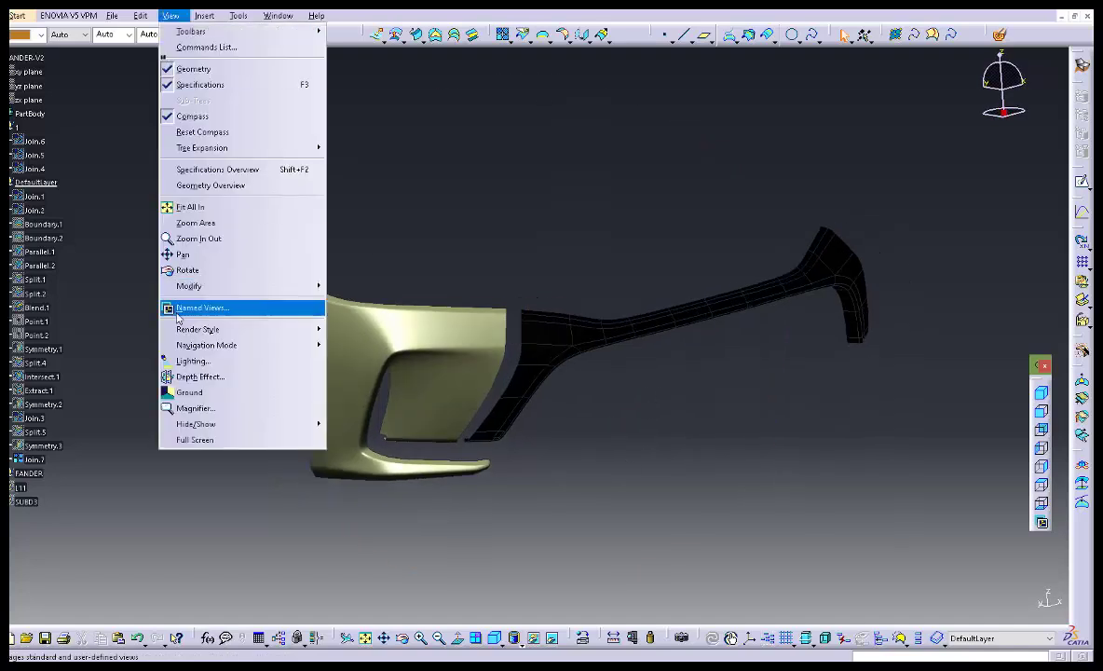
left_click(200, 360)
mouse_move(251, 484)
left_mouse_down()
mouse_move(245, 476)
mouse_move(275, 465)
mouse_move(278, 478)
left_mouse_up()
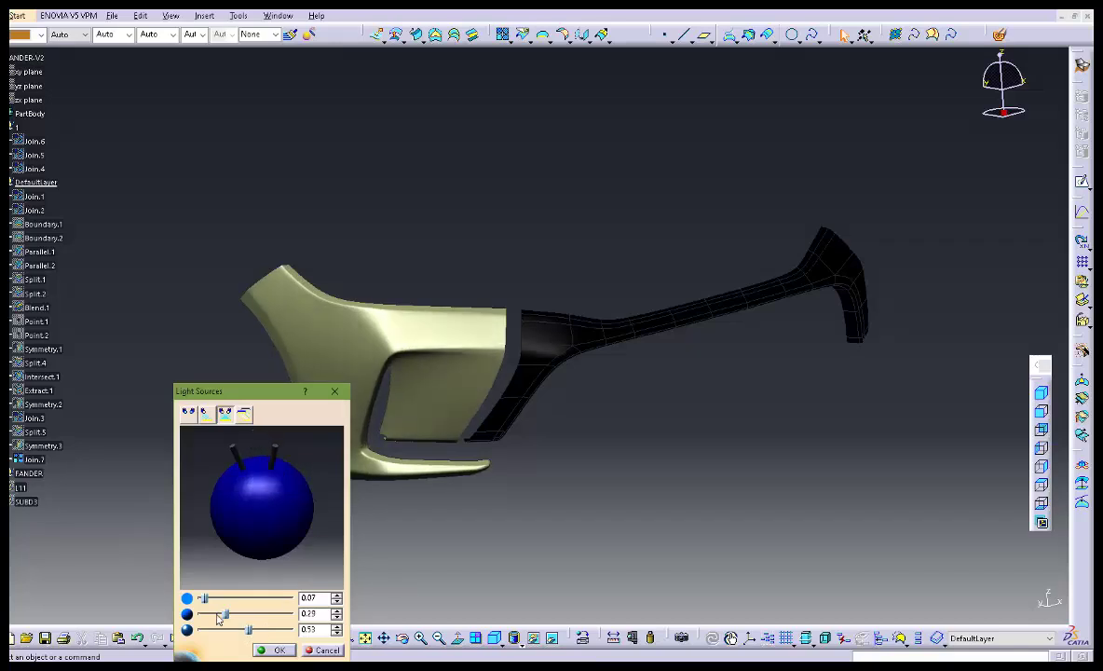
left_click_drag(227, 616, 243, 631)
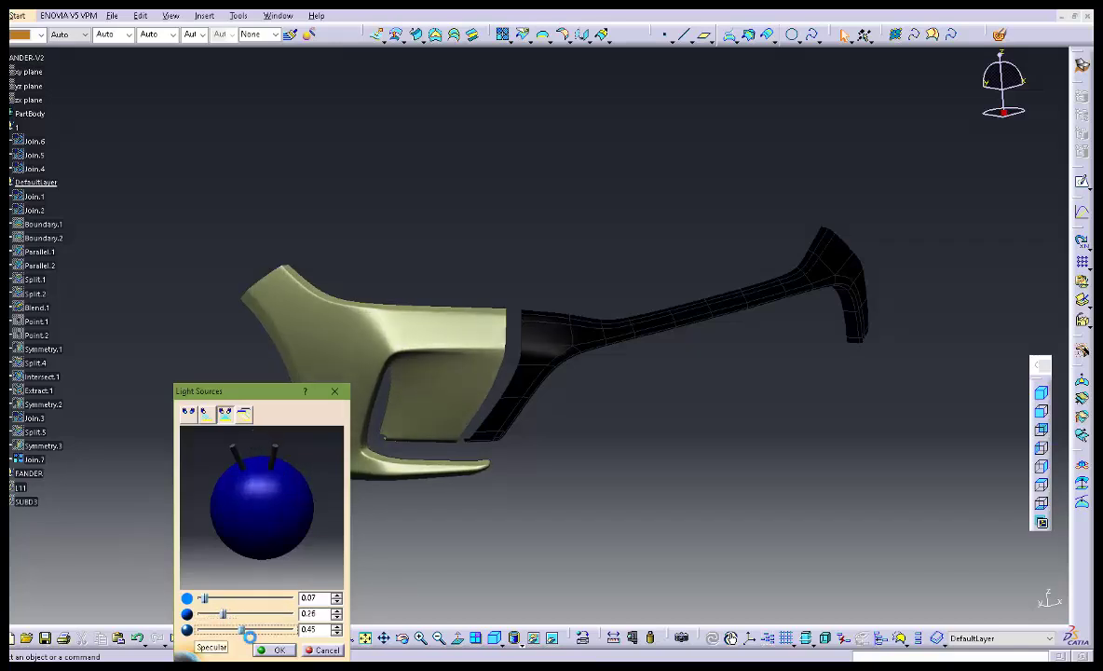
left_click(259, 649)
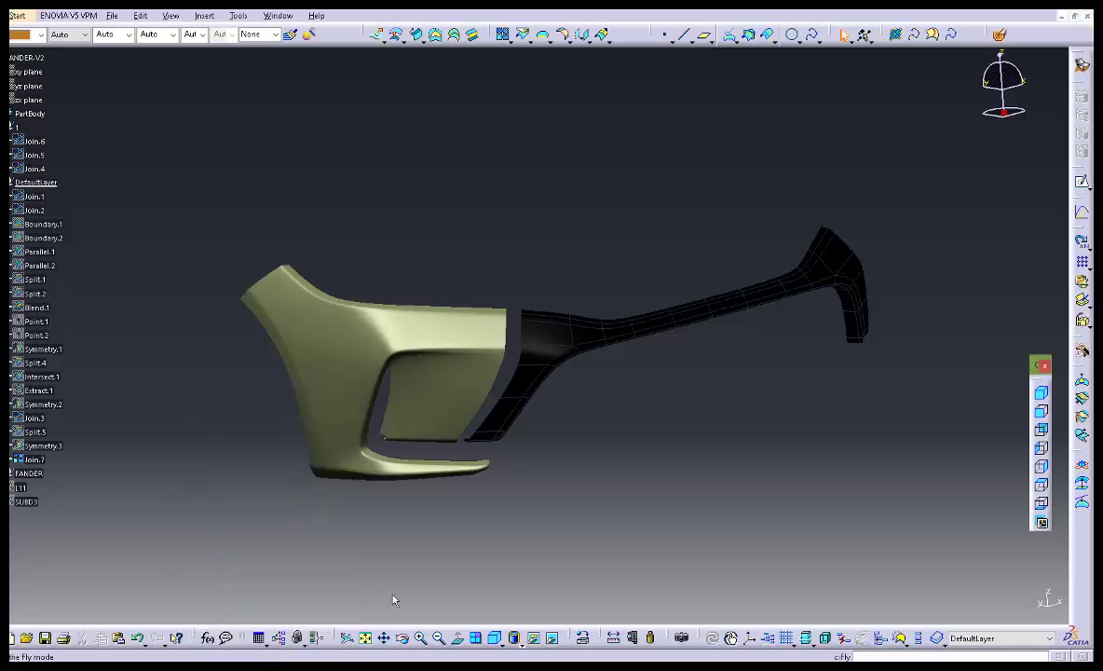
Join all faces of the right fender panel using distance propagation from its upper face beside the gap.
left_click(503, 35)
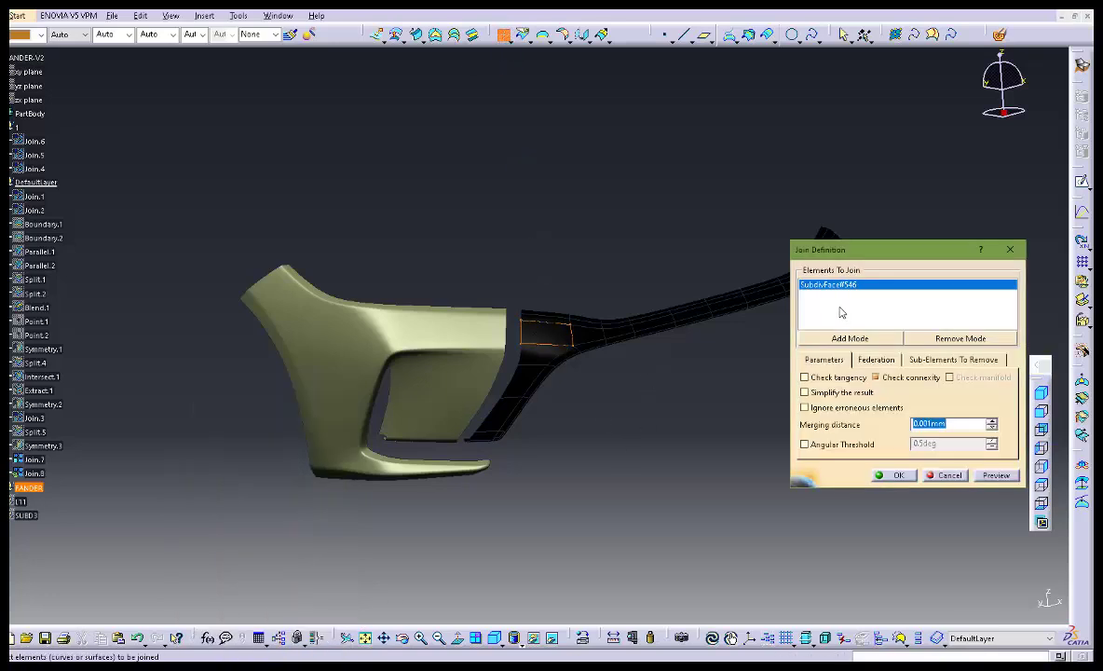
right_click(841, 312)
left_click(901, 568)
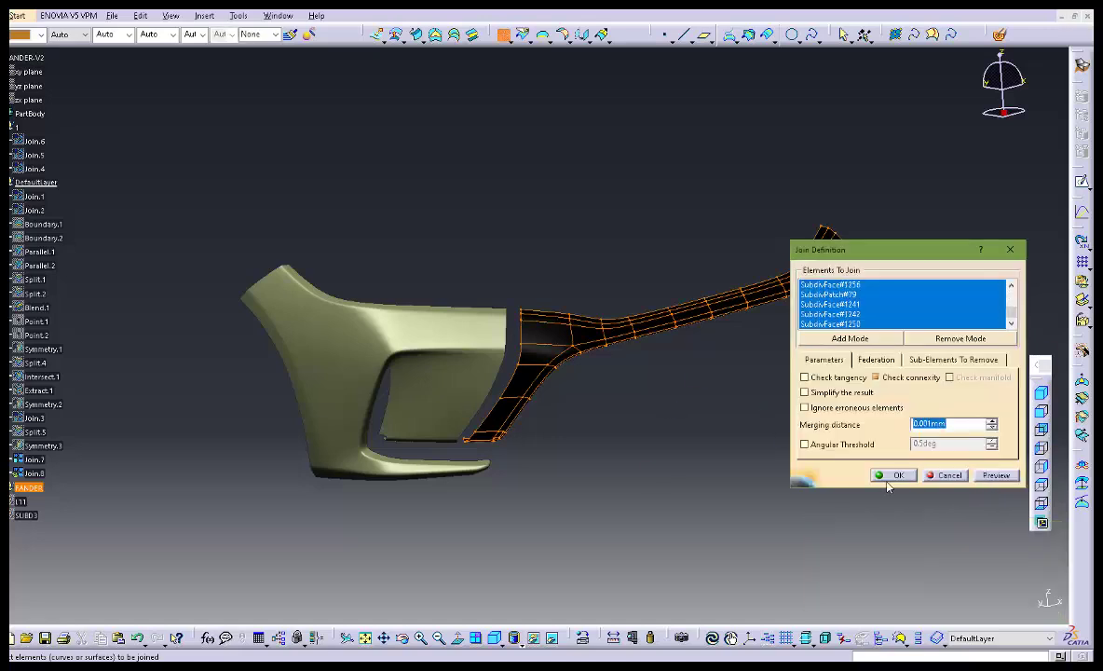
left_click(889, 479)
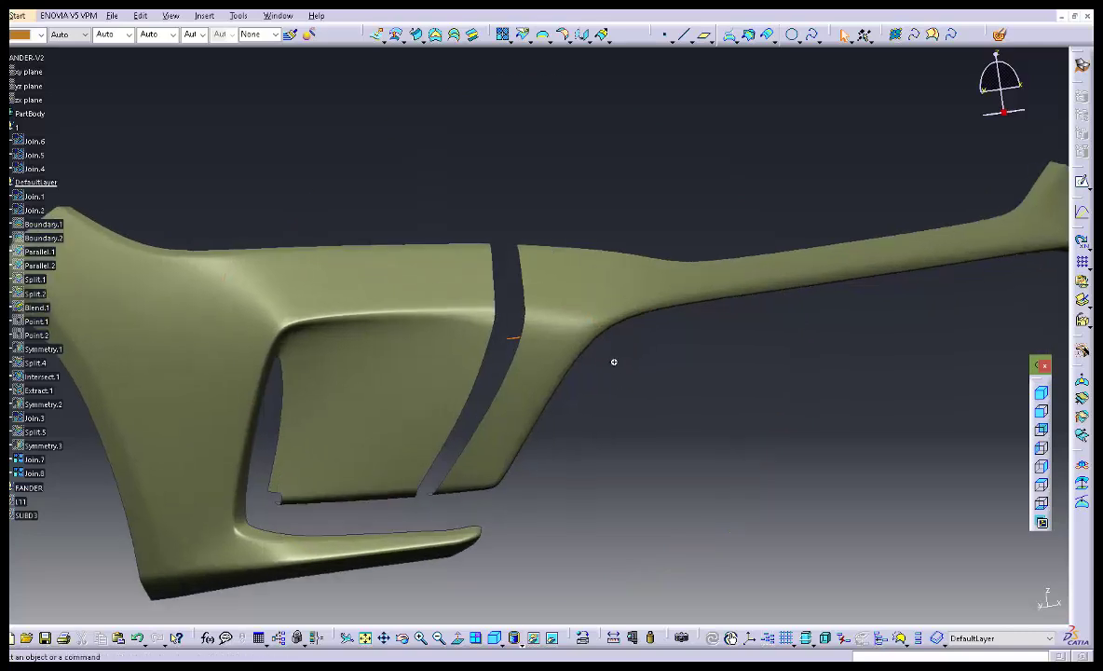
Create an equation-type plane parallel to the current view, passing through the left panel's vertex at the crease beside the gap.
left_click(704, 40)
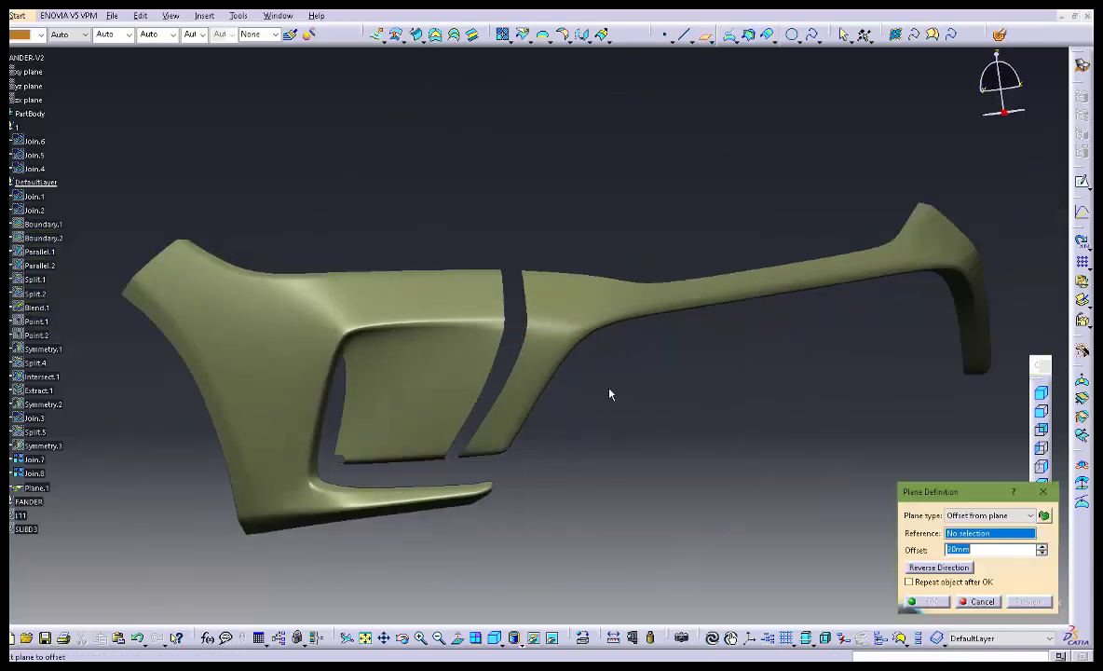
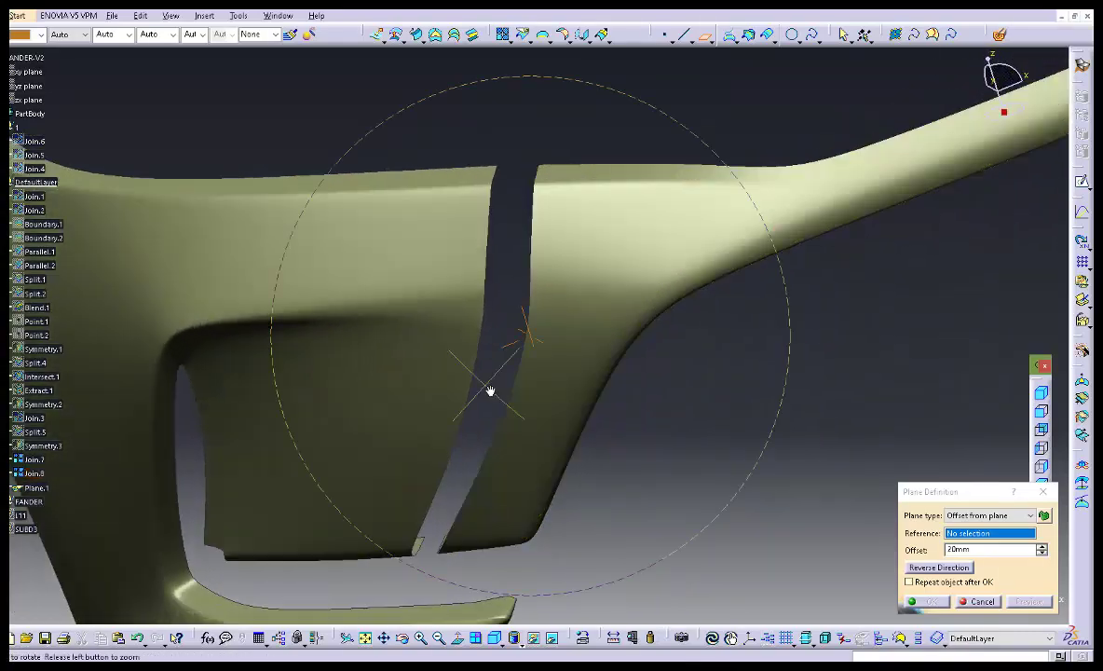
left_click(1000, 517)
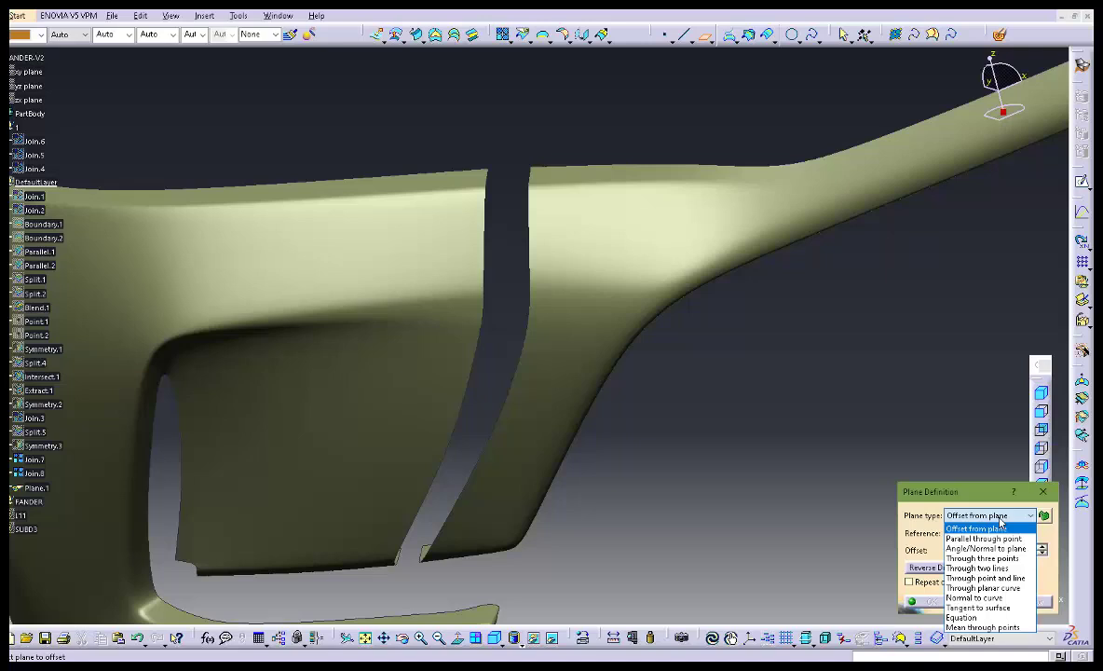
left_click(961, 616)
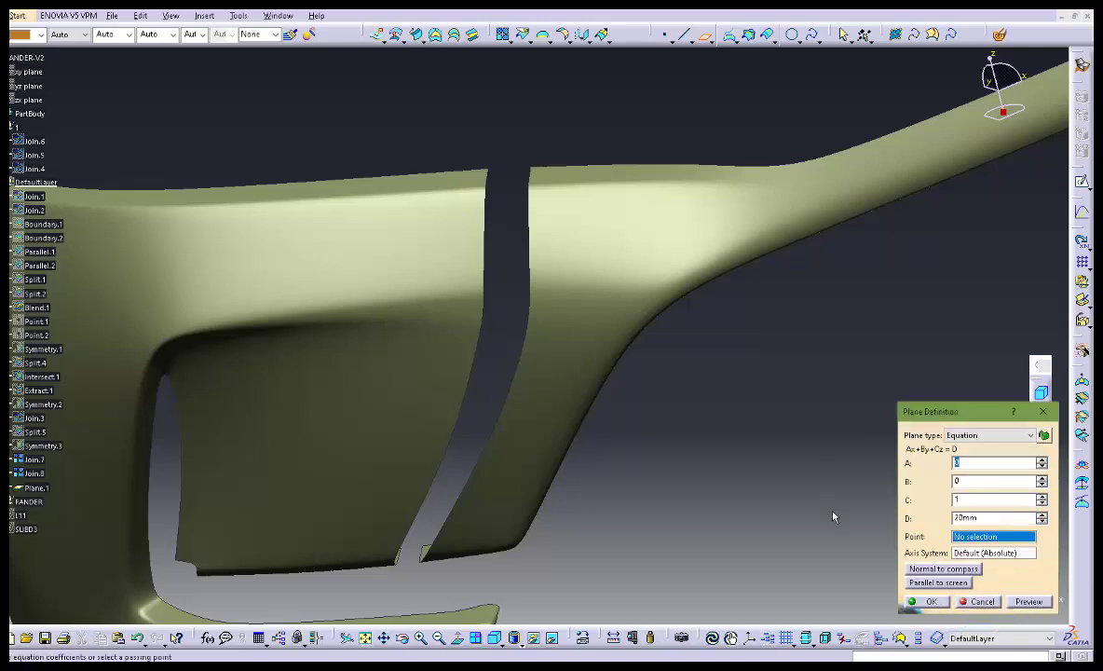
left_click(938, 582)
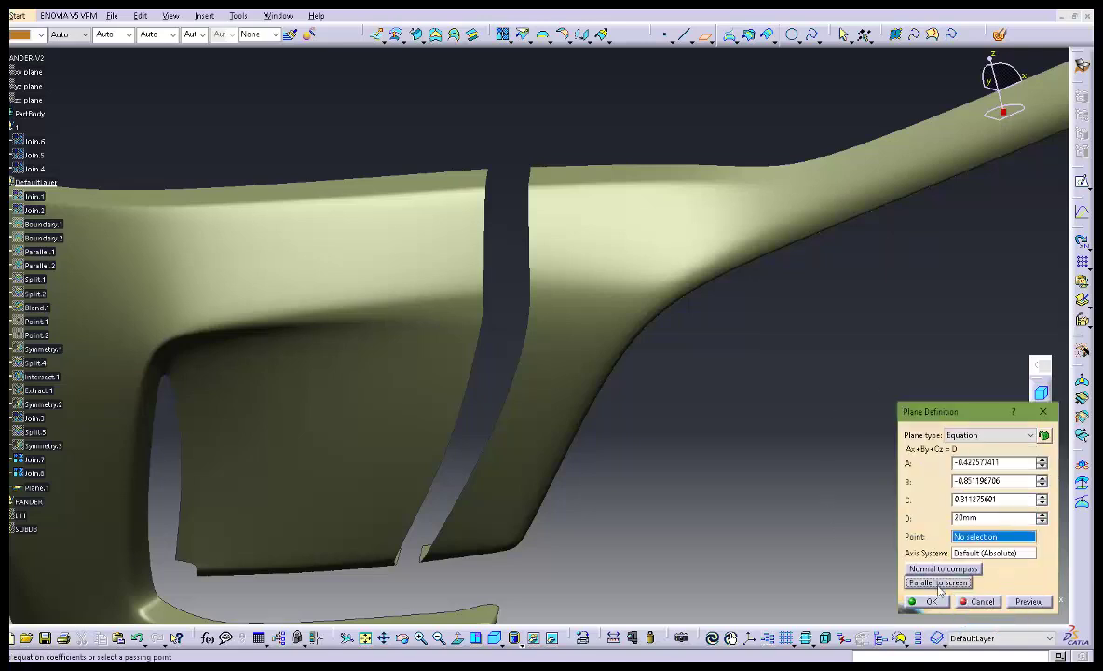
left_click(486, 296)
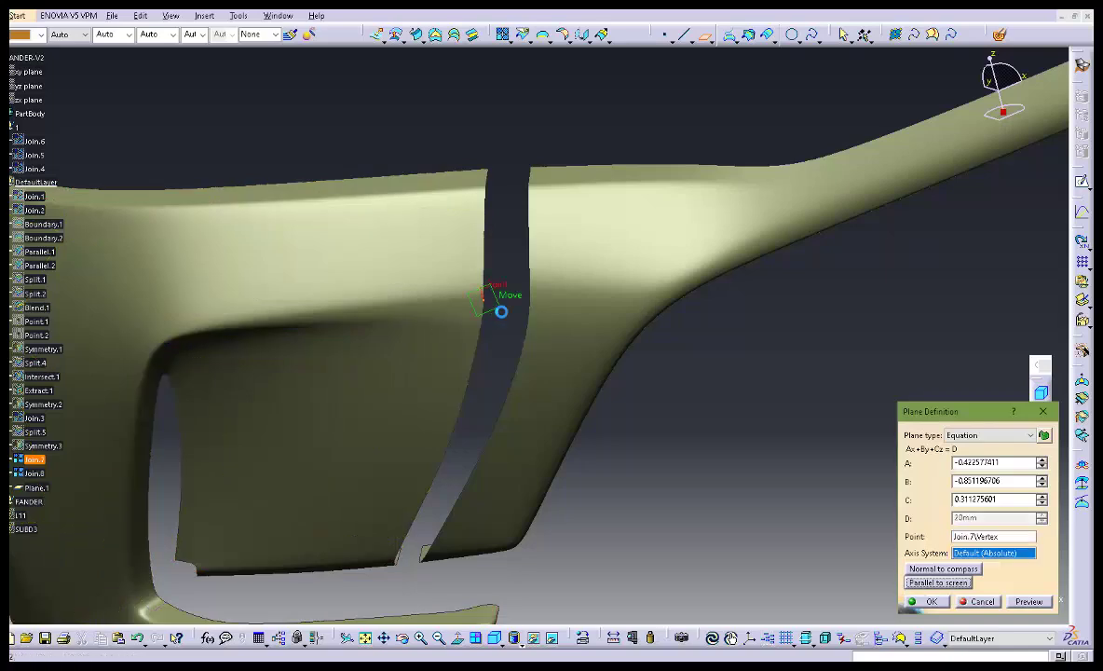
left_click(928, 601)
Sketch a three-point spline on the new plane across the left panel beside the gap, shifting its middle and lower points slightly away from the gap.
middle_click_drag(479, 267, 657, 227)
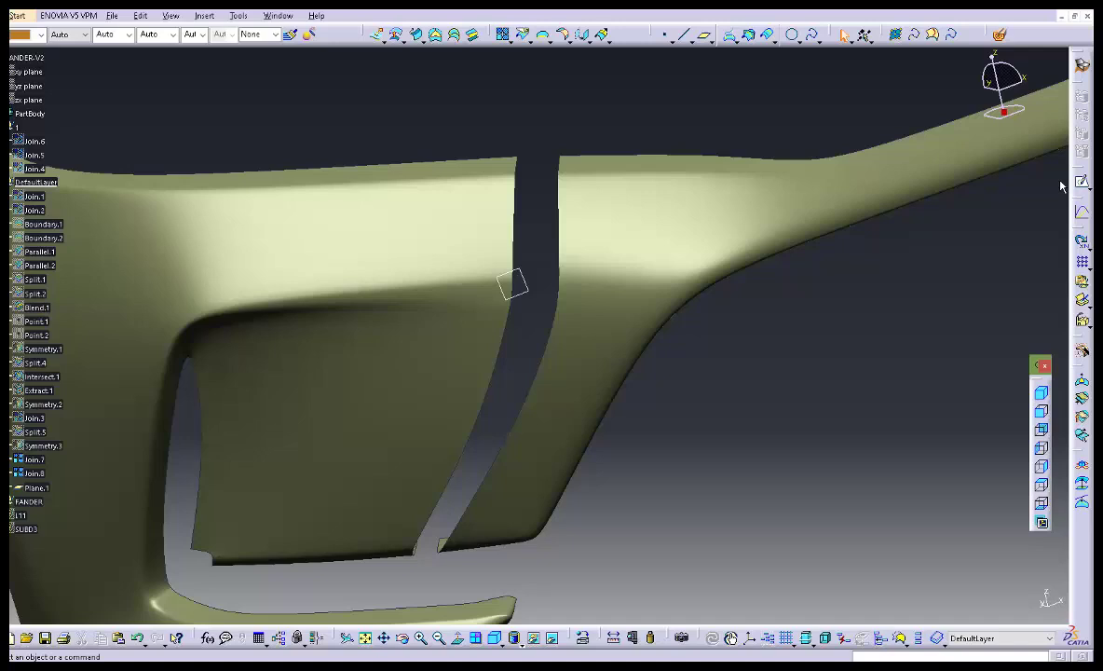
left_click(521, 293)
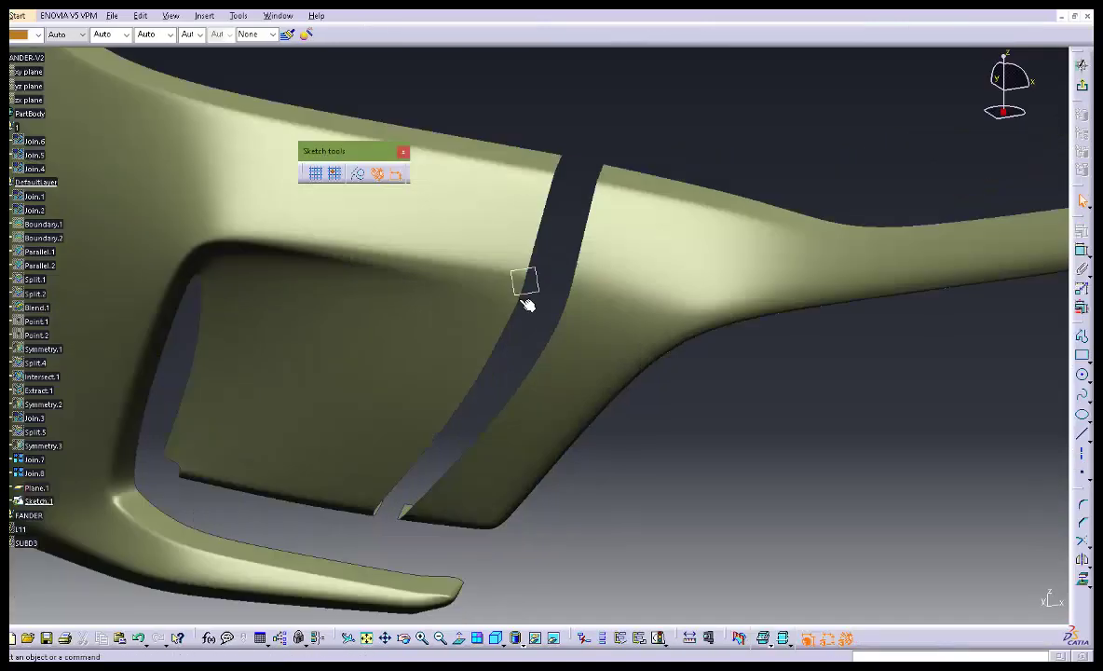
mouse_move(708, 457)
middle_mouse_down()
mouse_move(776, 467)
mouse_move(805, 445)
mouse_move(809, 469)
middle_mouse_up()
left_click(1081, 394)
middle_click_drag(655, 244, 725, 270)
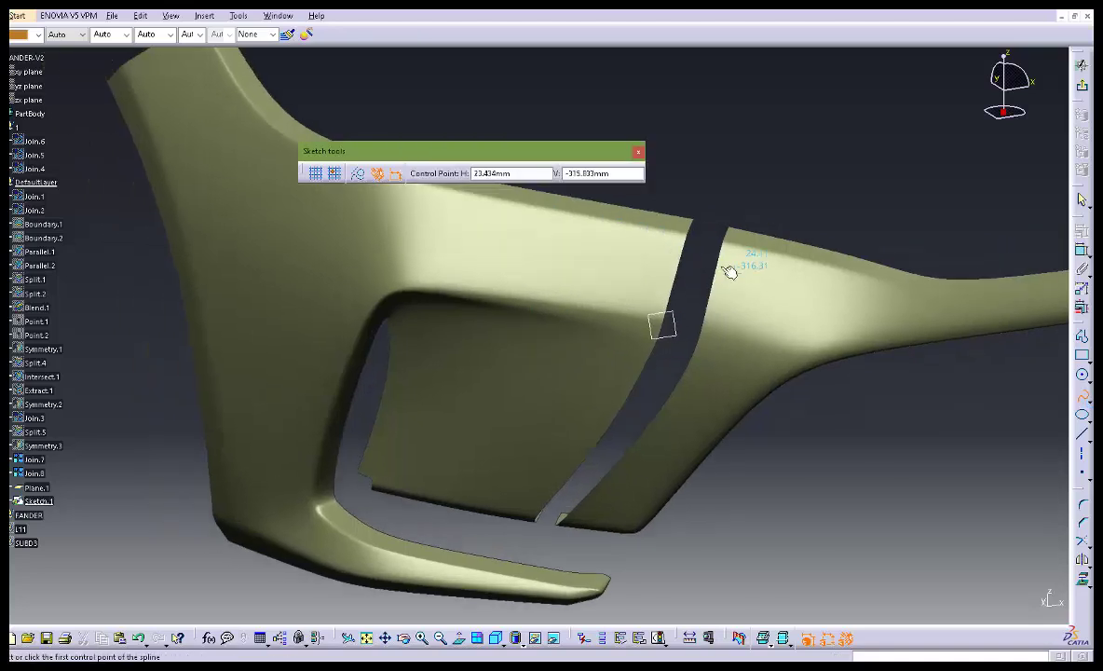
left_click(664, 192)
left_click(585, 397)
left_click(497, 531)
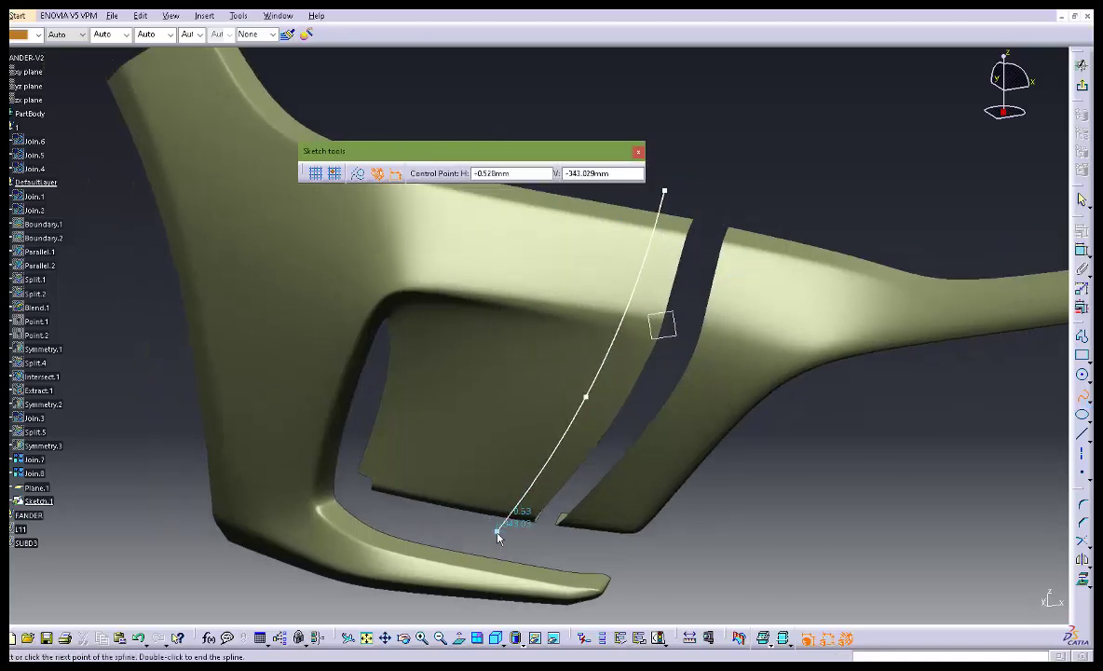
double_click(496, 531)
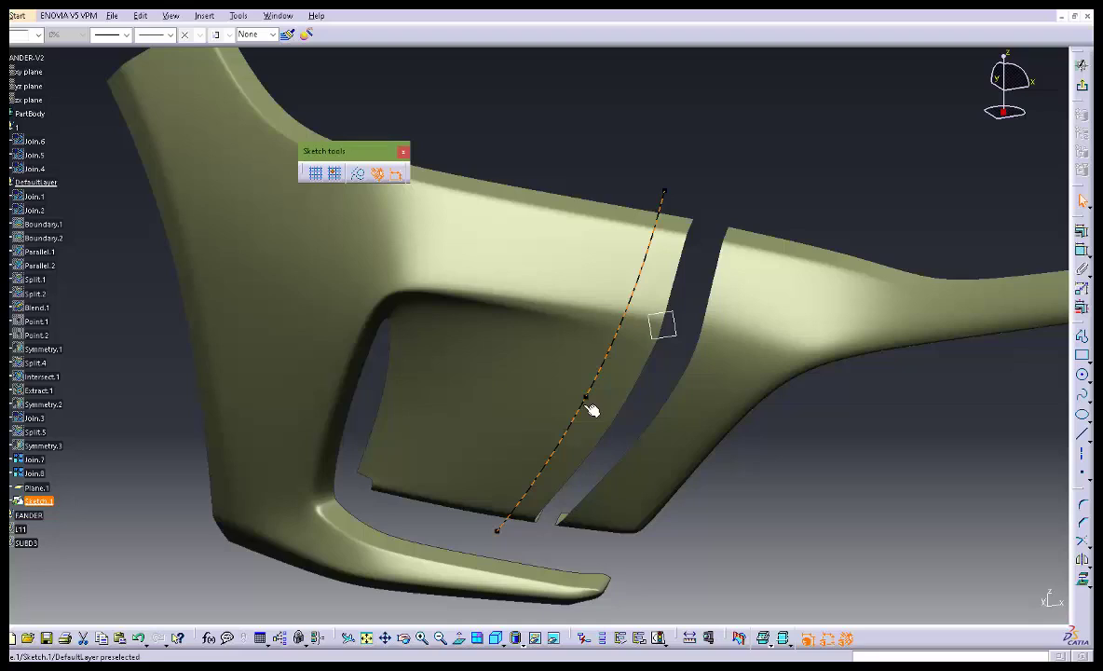
left_click_drag(495, 532, 490, 532)
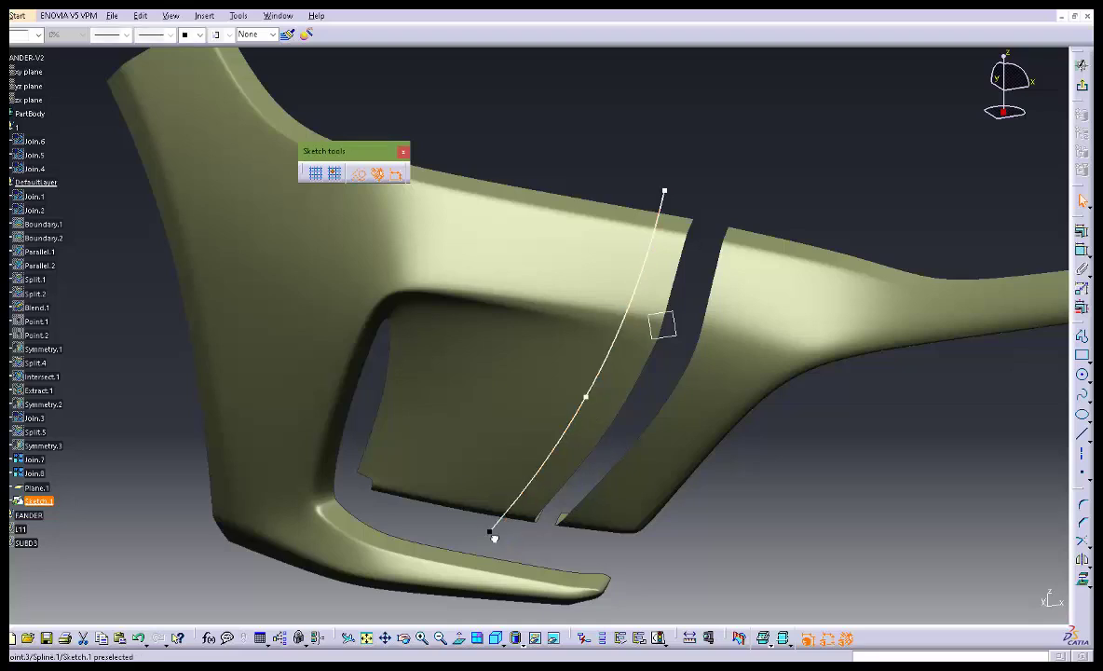
left_click_drag(586, 398, 582, 396)
left_click(583, 397)
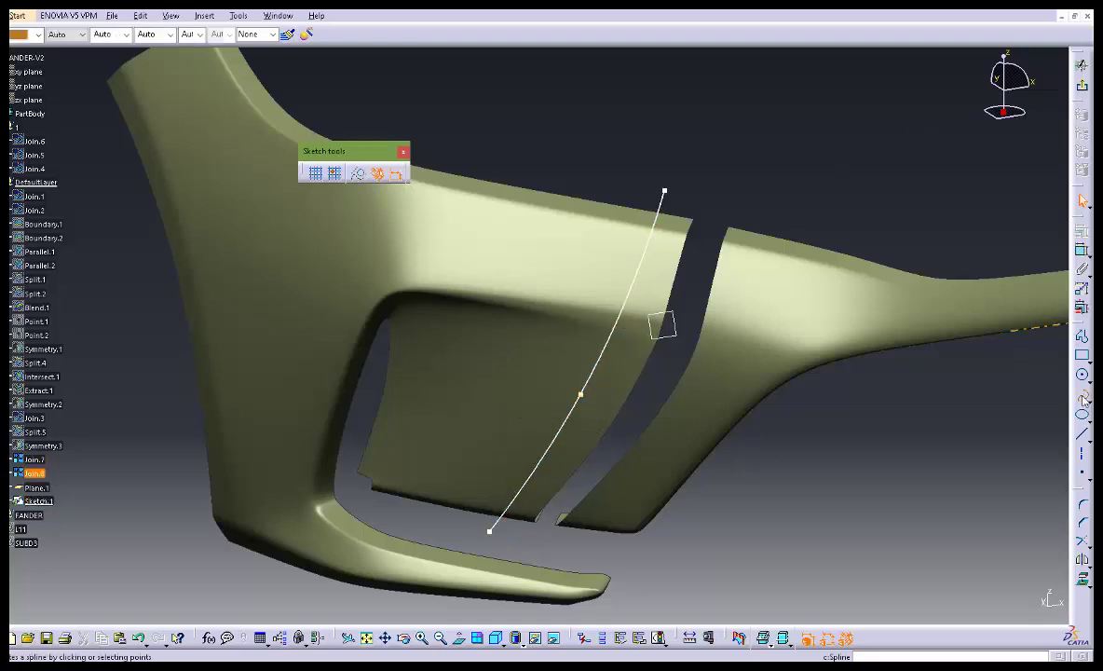
Sketch a second three-point spline across the right panel beside the gap and adjust its control points to follow the gap edge.
left_click(772, 195)
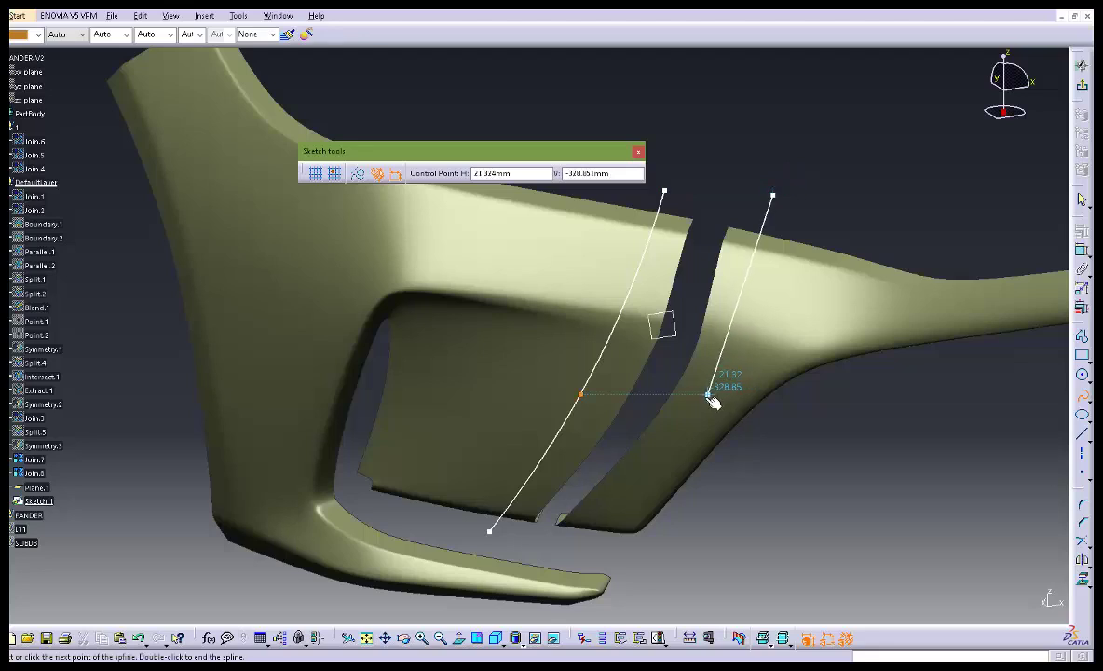
left_click(707, 395)
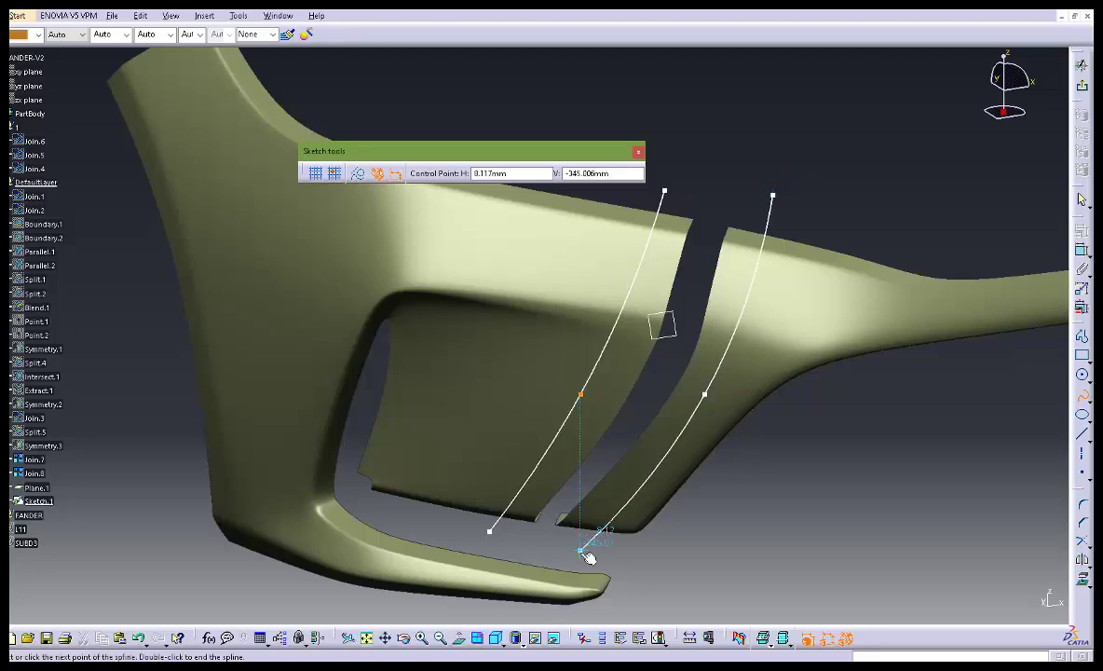
double_click(581, 551)
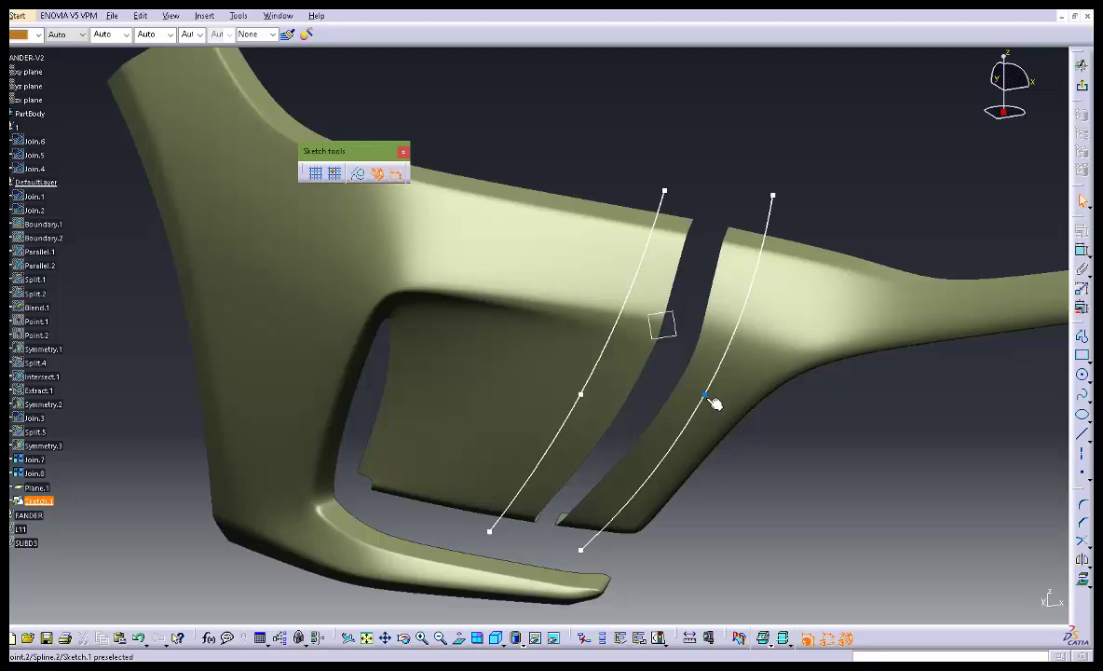
left_click_drag(711, 399, 697, 406)
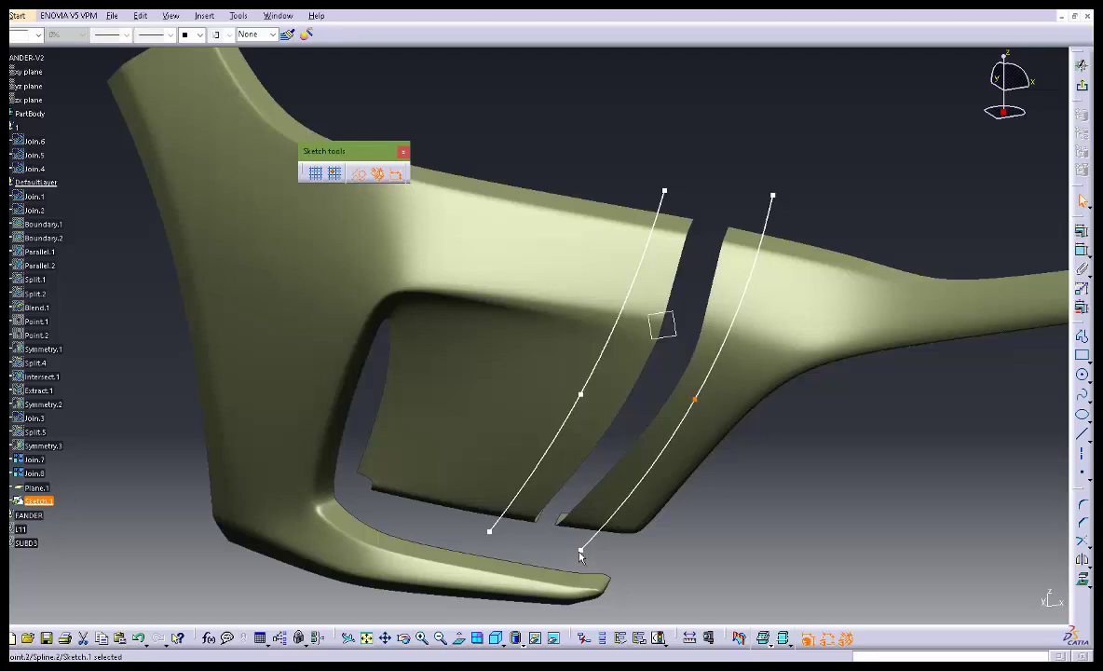
left_click_drag(582, 551, 570, 550)
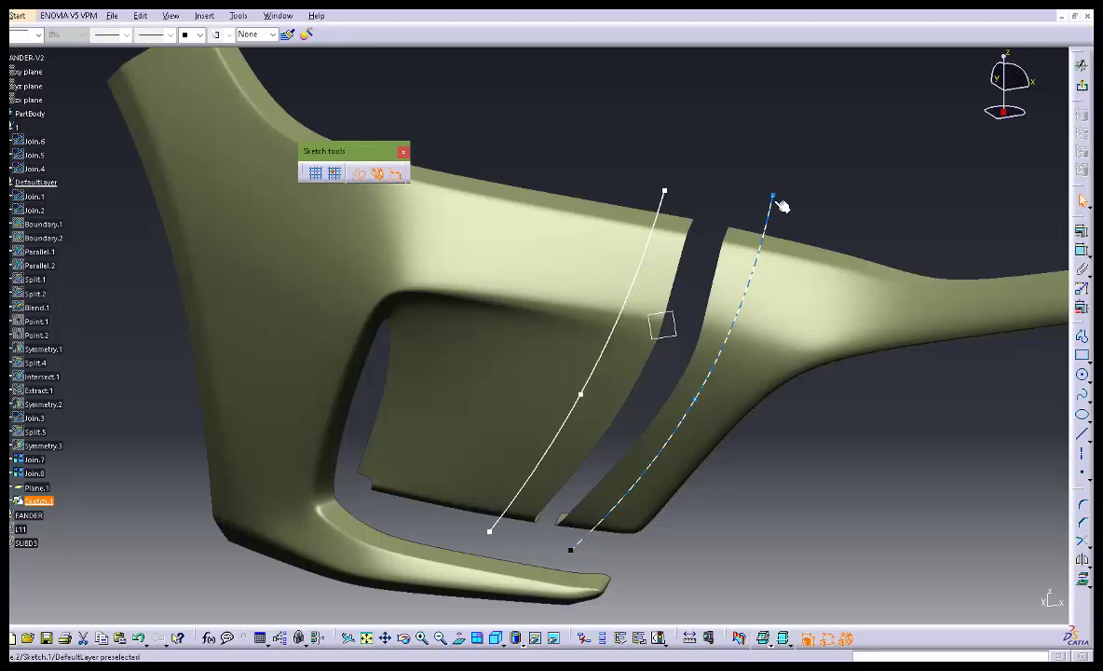
left_click_drag(779, 199, 779, 208)
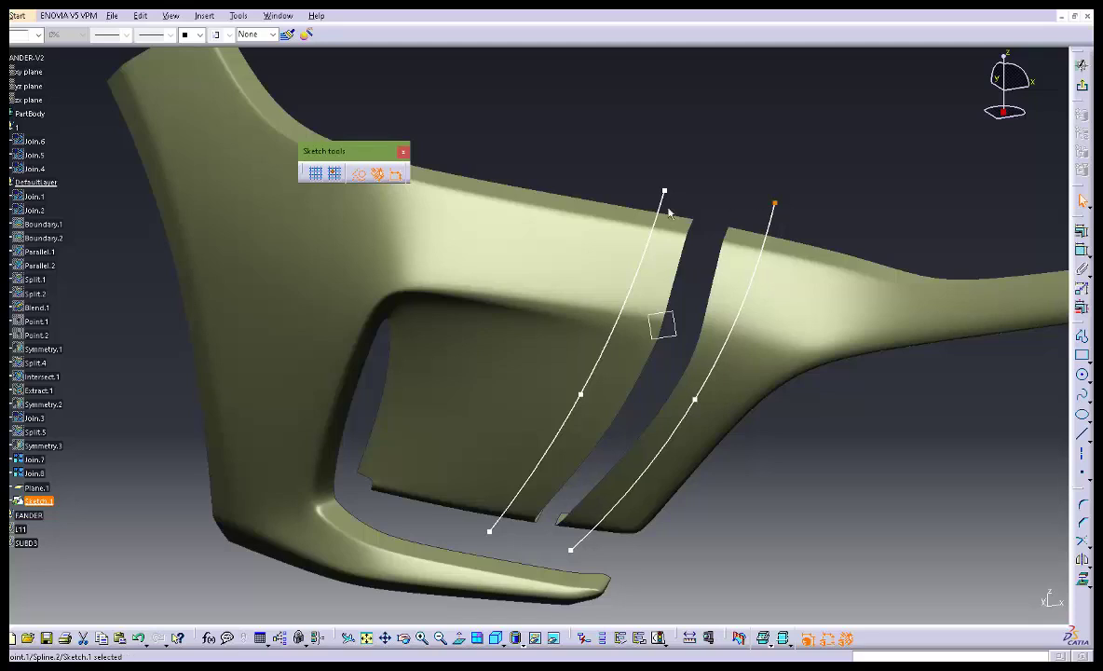
Refine the left spline's three points and the right spline's upper end to follow the gap, and finish the sketch.
left_click_drag(584, 396, 605, 368)
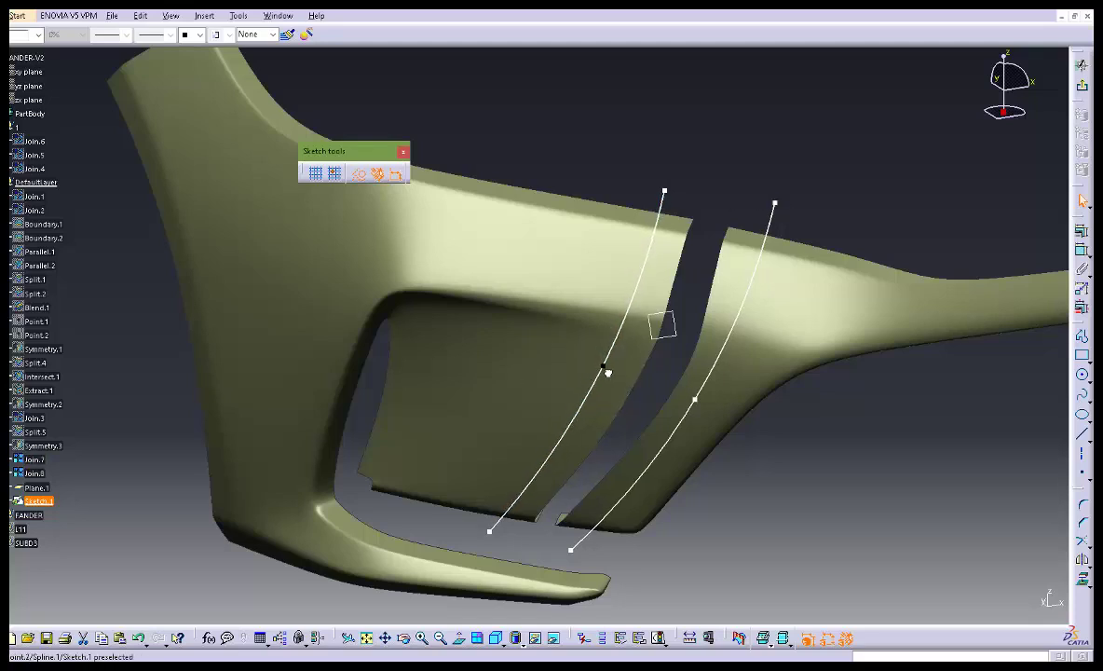
left_click_drag(492, 535, 503, 534)
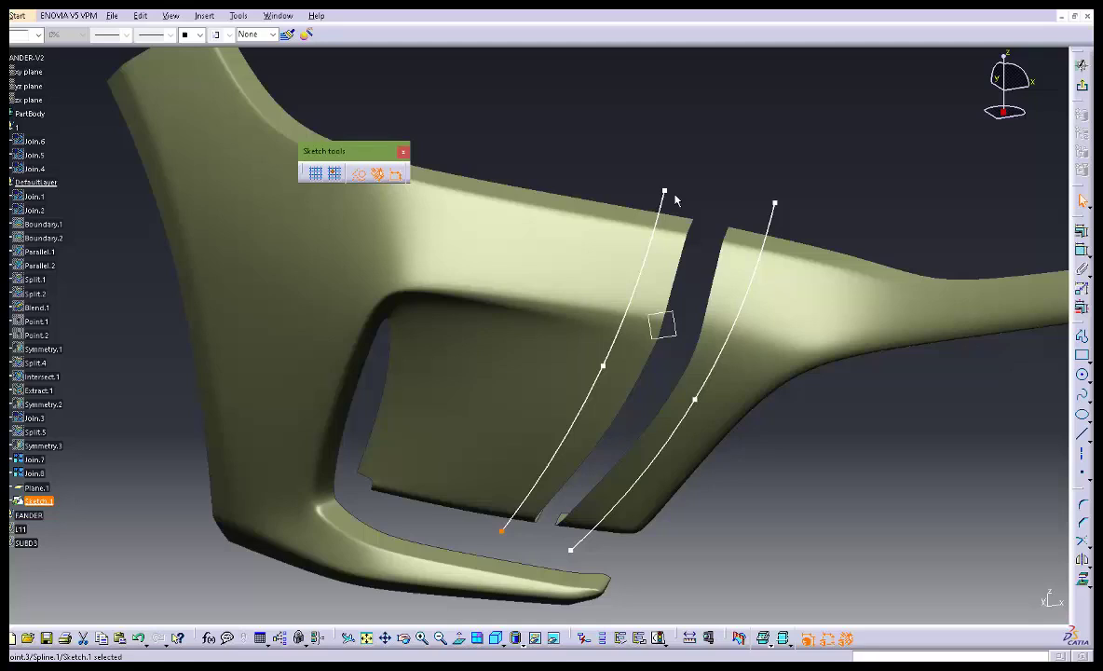
mouse_move(664, 192)
left_mouse_down()
mouse_move(673, 198)
mouse_move(663, 188)
left_mouse_up()
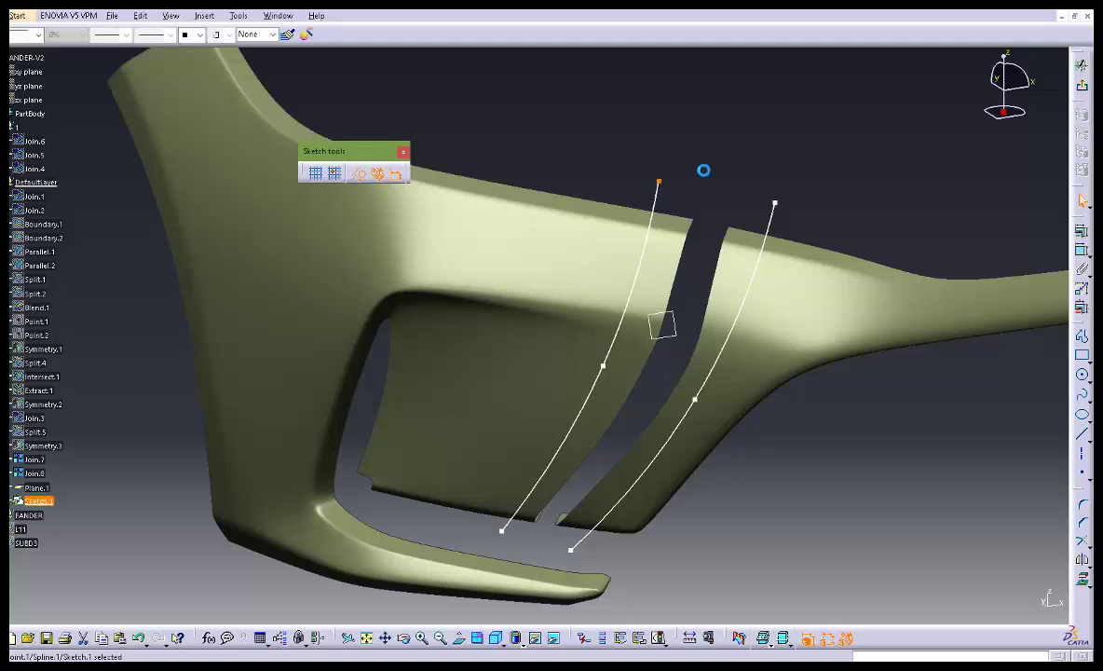
left_click(703, 171)
left_click_drag(778, 207, 774, 209)
left_click(1050, 144)
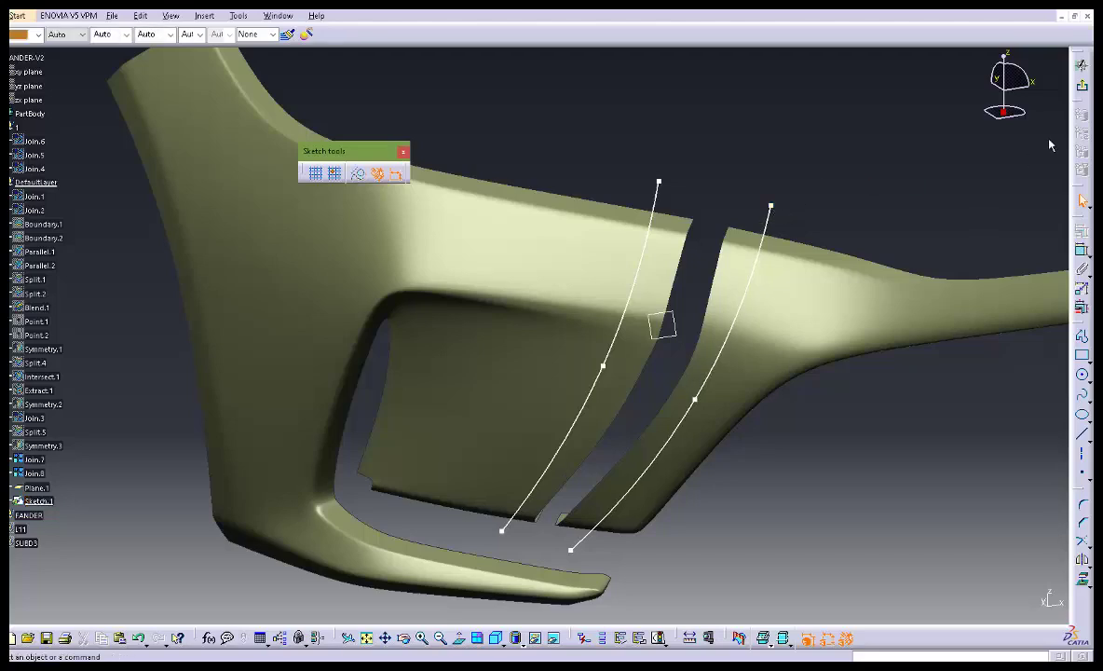
left_click(1082, 85)
Extrude both splines through the panels about 5 mm one way and 16 mm the other, keeping both surfaces, and hide the sketch.
mouse_move(825, 345)
middle_mouse_down()
mouse_move(688, 411)
mouse_move(677, 312)
mouse_move(656, 289)
middle_mouse_up()
left_click(375, 36)
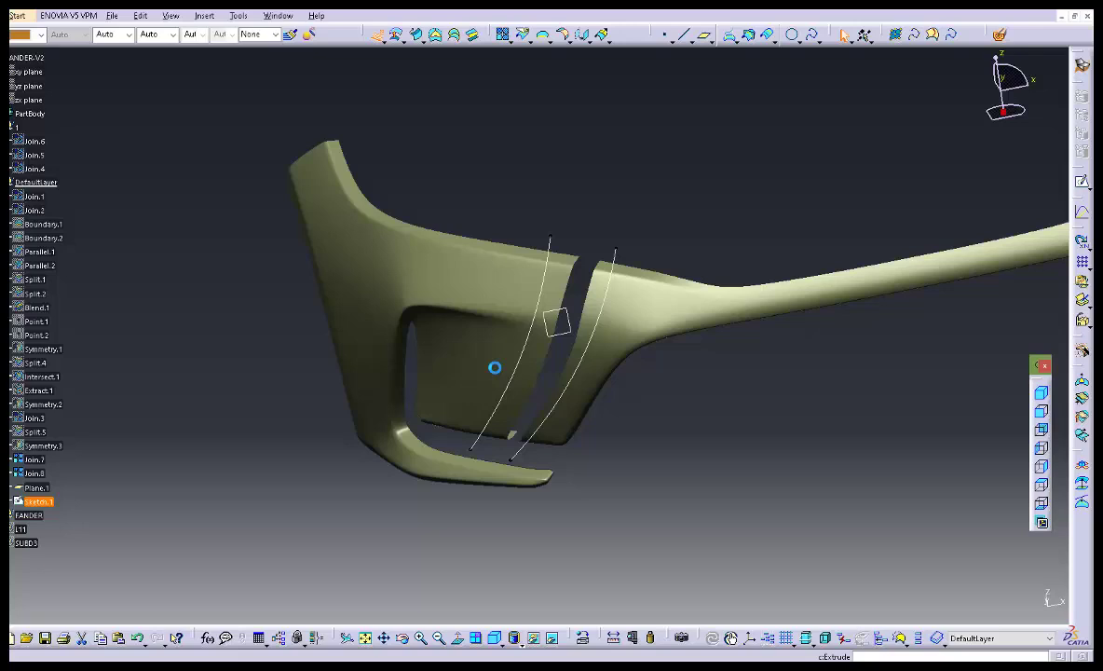
middle_click_drag(529, 349, 423, 401)
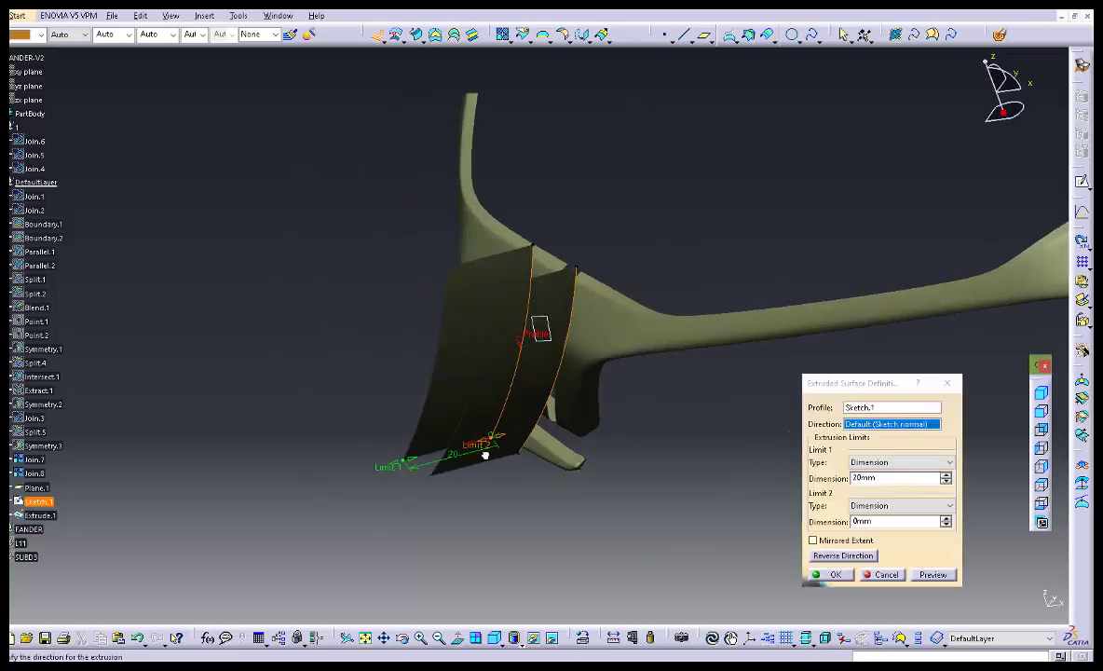
left_click_drag(484, 453, 554, 431)
left_click_drag(373, 477, 449, 457)
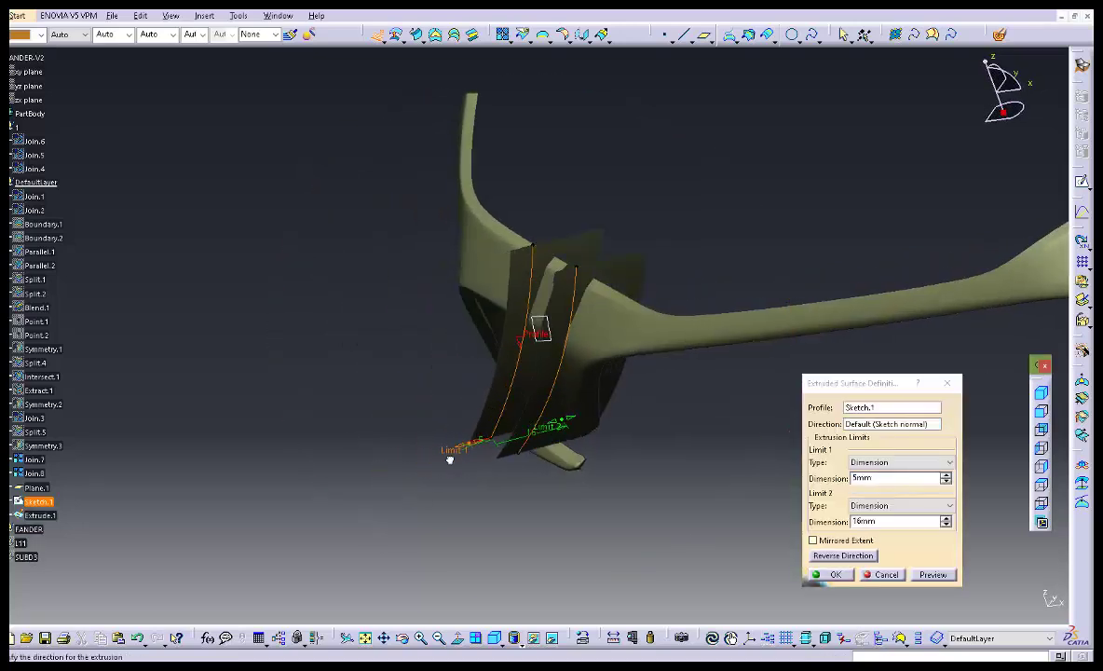
left_click(835, 574)
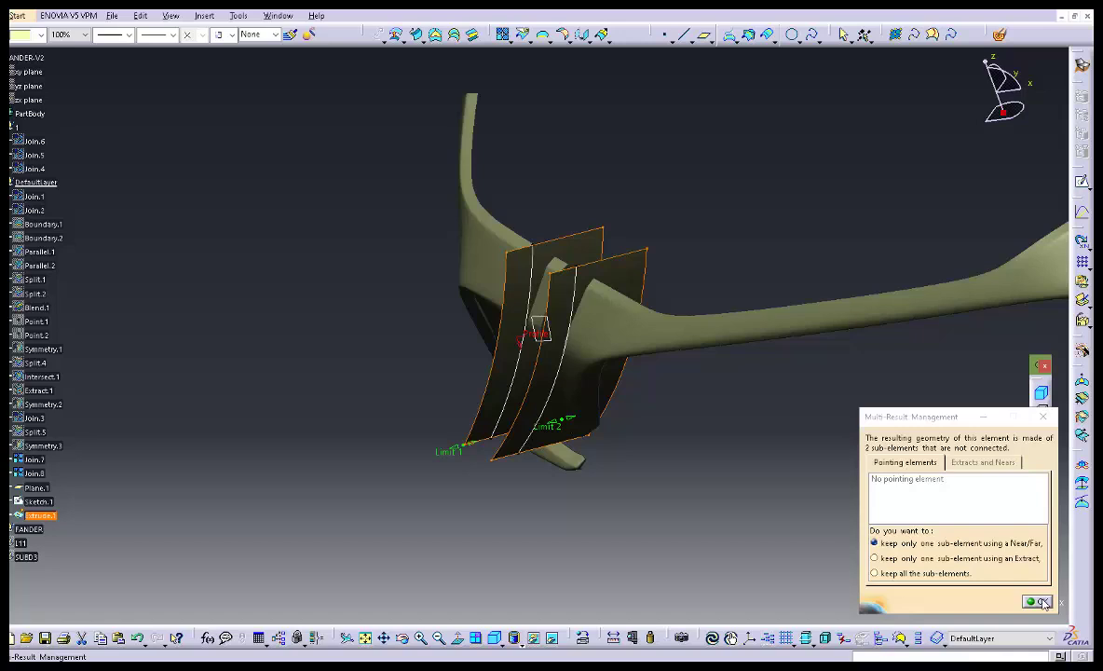
left_click(1043, 602)
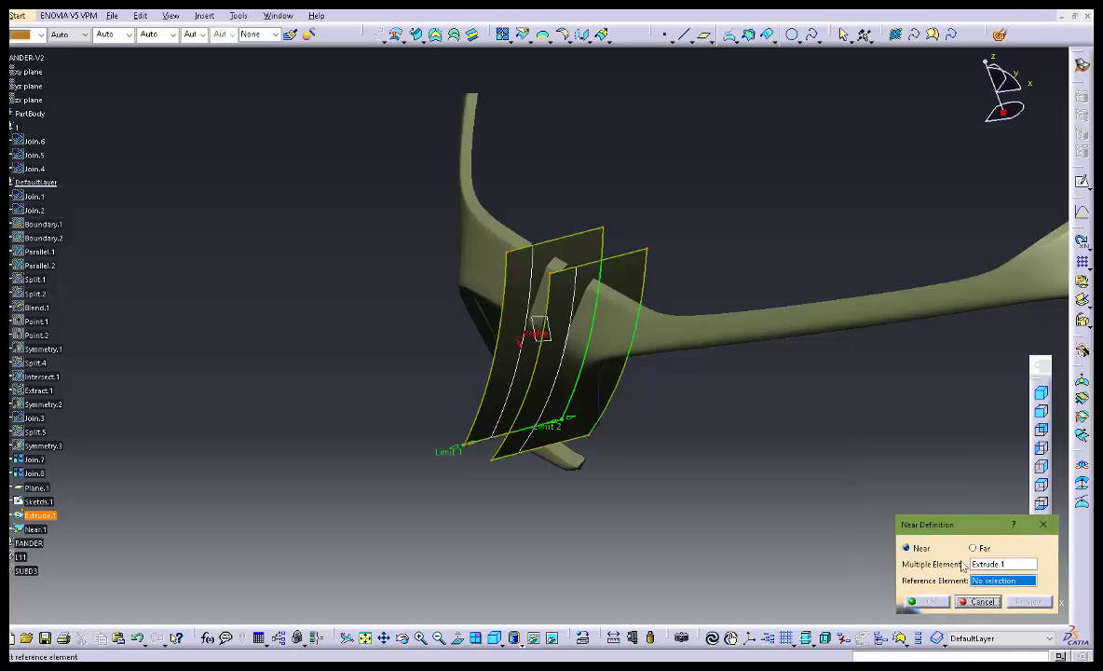
left_click(984, 605)
middle_click_drag(675, 453, 692, 404, "ctrl")
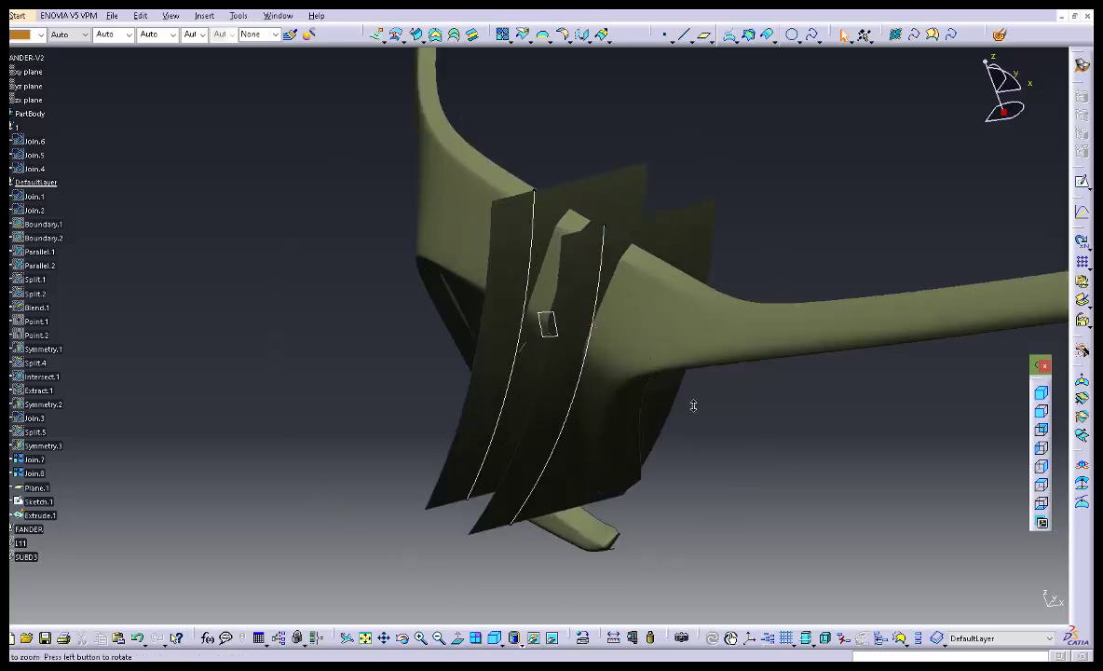
double_click(594, 305)
Extract the extruded surface that crosses the left panel as a separate element.
mouse_move(546, 288)
middle_mouse_down()
mouse_move(521, 278)
mouse_move(503, 228)
middle_mouse_up()
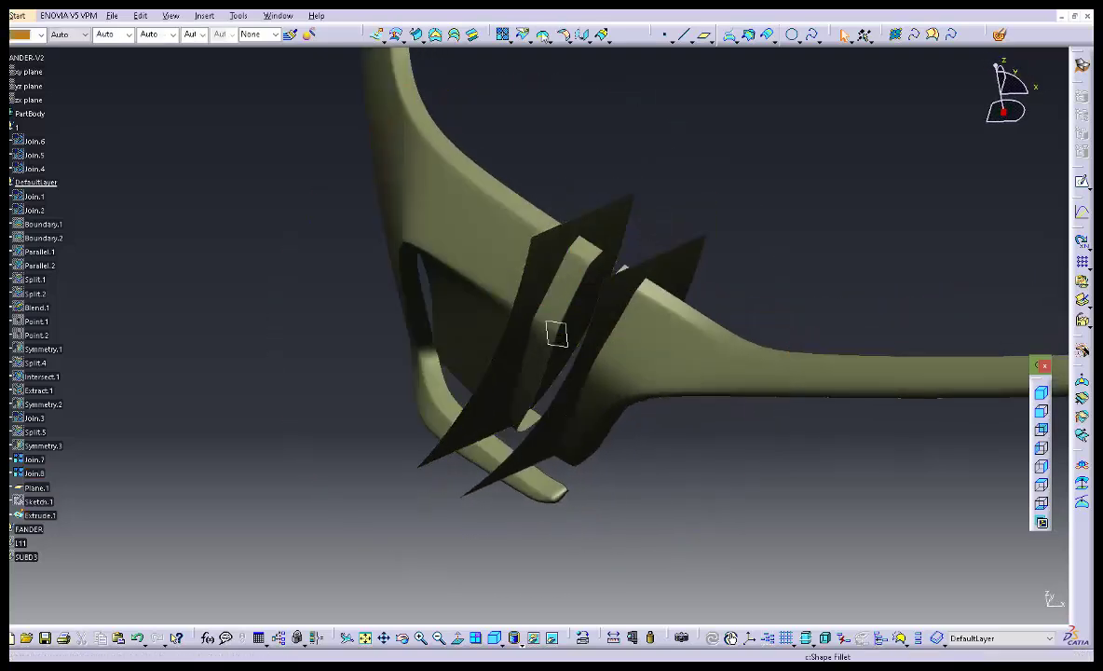
left_click(524, 35)
left_click(566, 39)
left_click(566, 85)
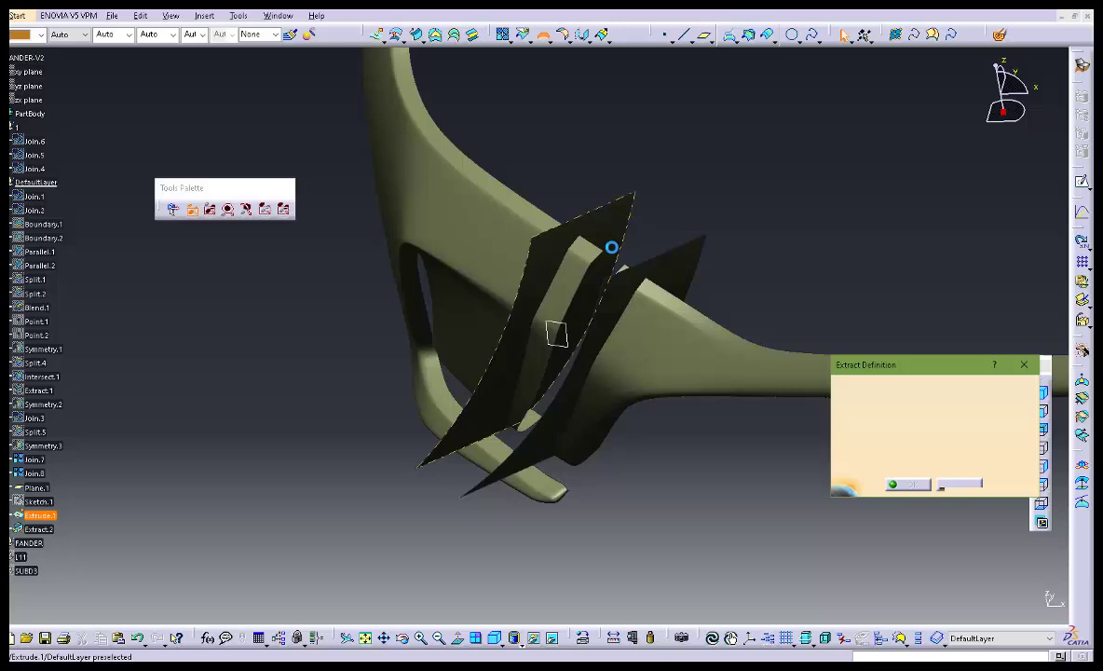
left_click(610, 246)
left_click(915, 489)
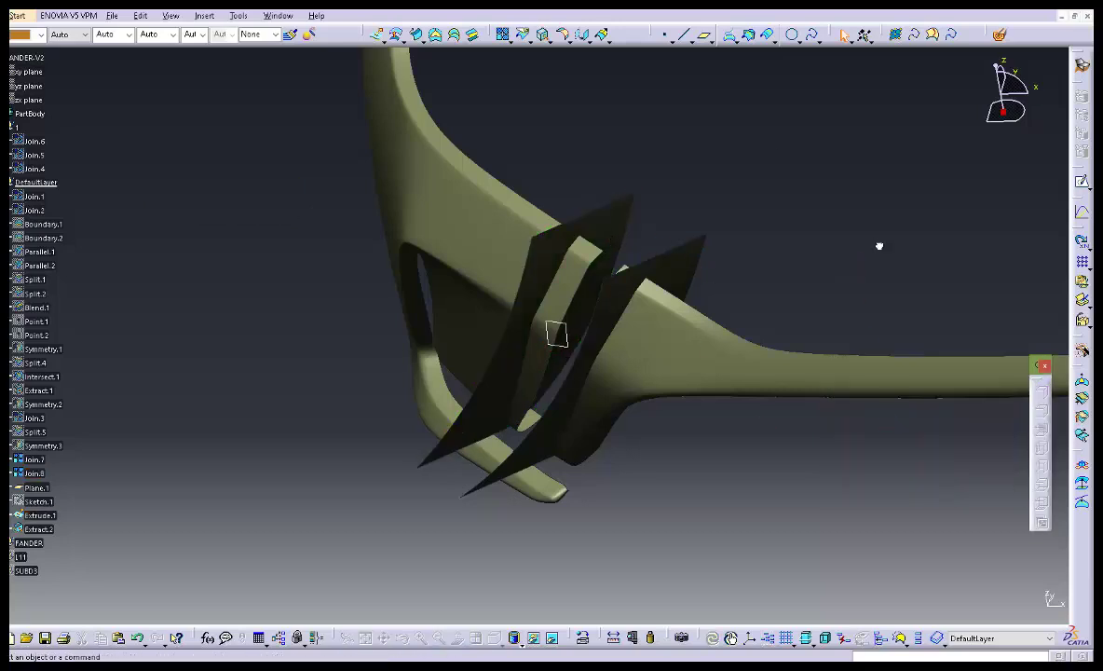
Extract the extruded surface that crosses the right panel as a separate element with point continuity.
left_click(543, 39)
left_click(696, 263)
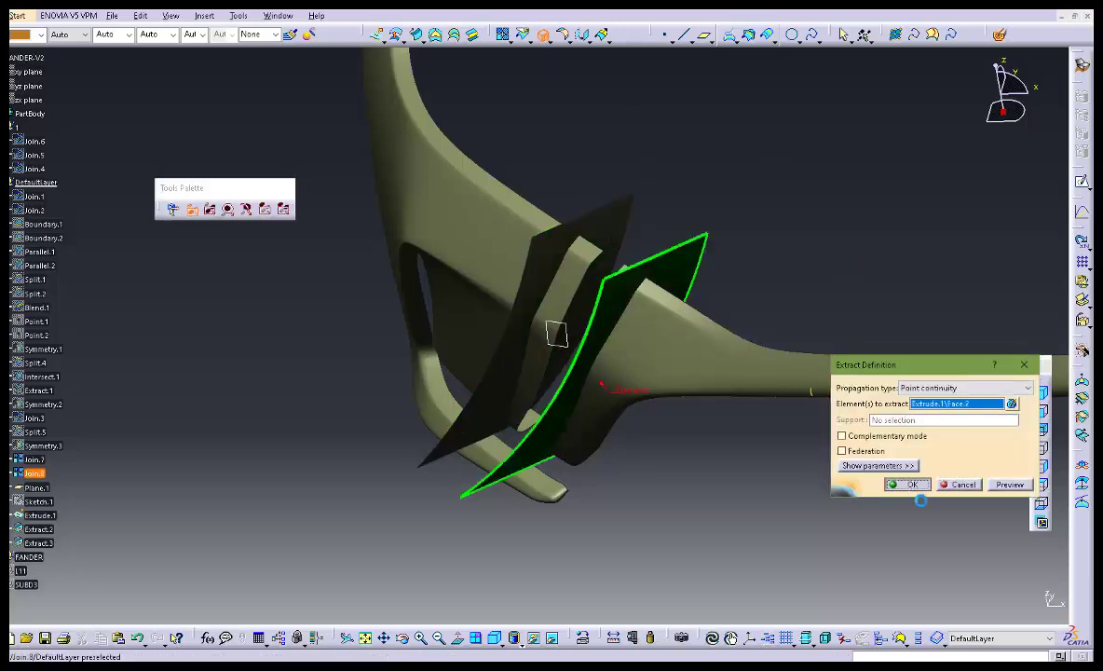
left_click(914, 487)
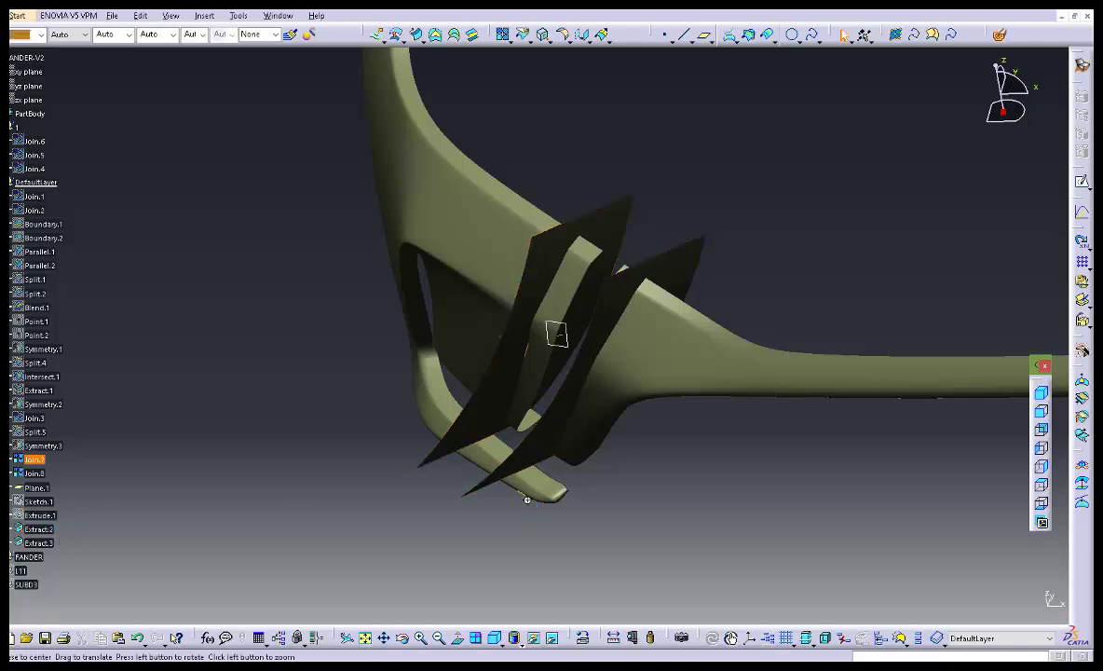
middle_click_drag(524, 497, 626, 88)
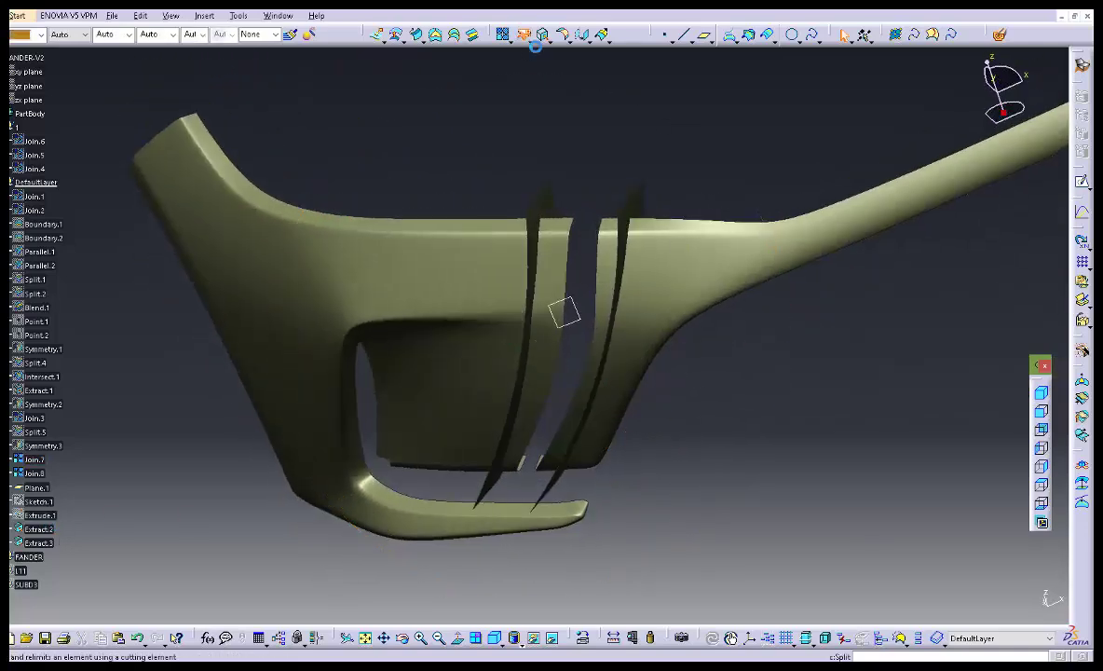
left_click(528, 358)
middle_click_drag(588, 392, 527, 393)
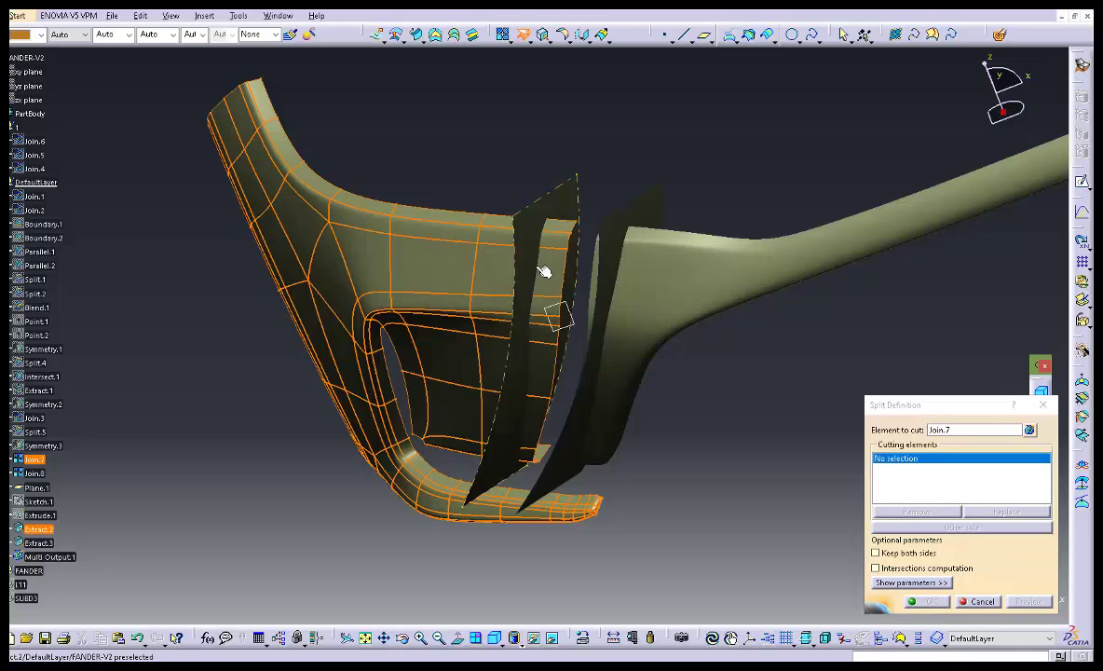
left_click(979, 601)
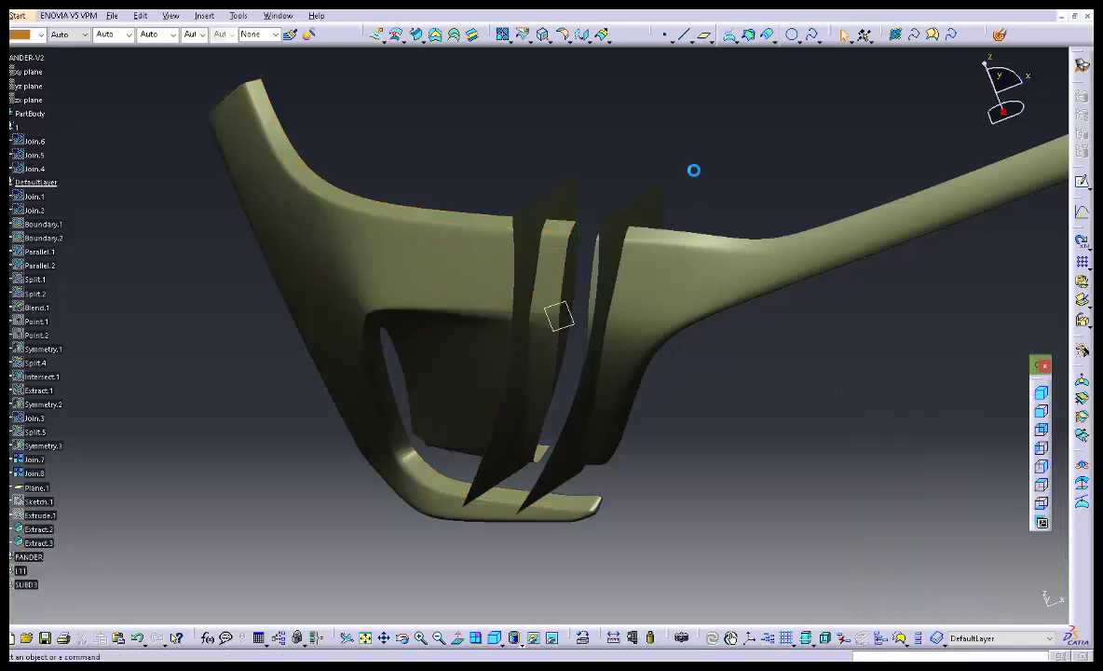
Create the intersection curve between the joined left panel and the extracted surface that crosses it.
left_click(749, 37)
left_click(506, 276)
left_click(532, 271)
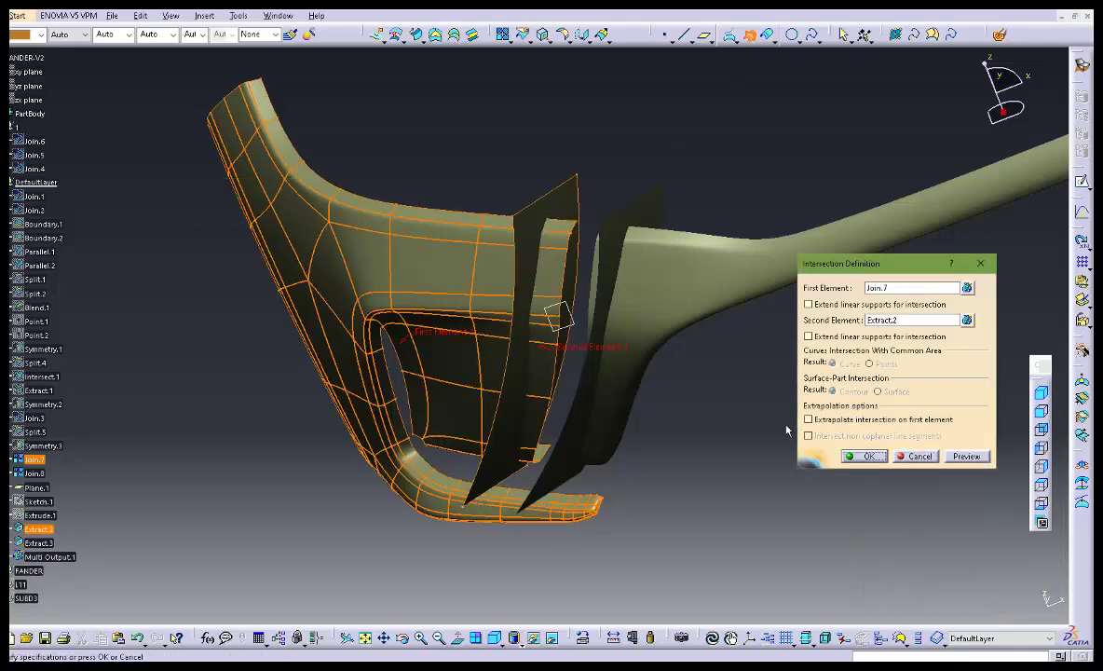
left_click(874, 459)
Create the intersection curve between the joined right panel and the extracted surface that crosses it.
middle_click_drag(667, 395, 617, 365)
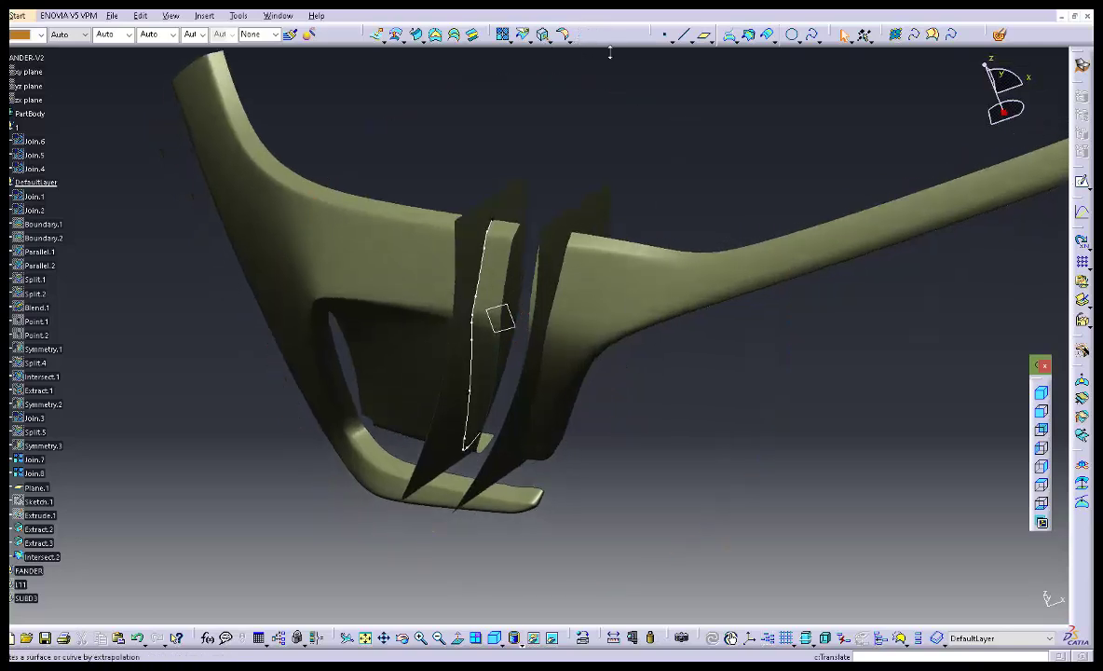
left_click(751, 38)
left_click(591, 288)
left_click(562, 275)
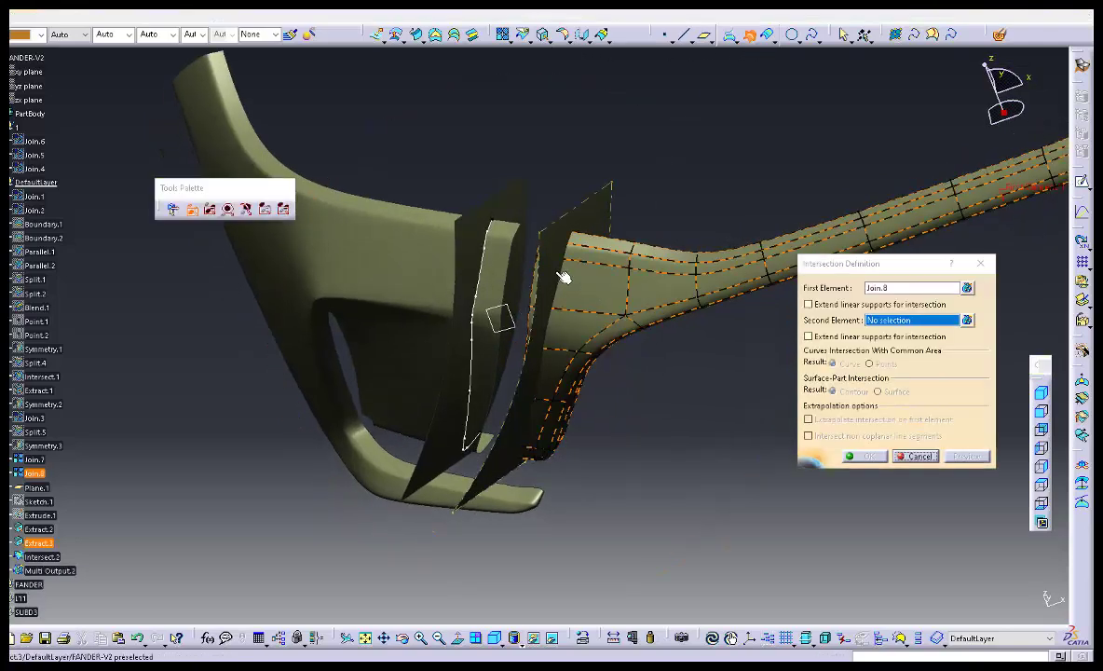
left_click(870, 457)
Hide both extracted cutting surfaces so only the panels and their intersection curves show.
middle_click_drag(581, 452, 487, 239)
left_click(509, 194)
key("space")
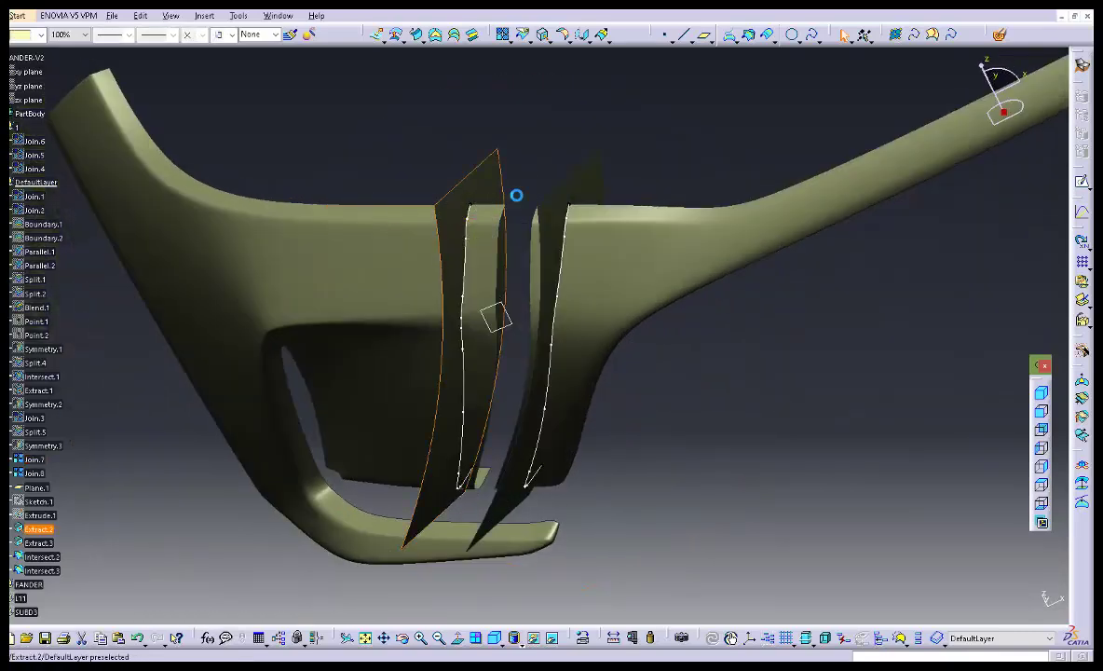
left_click(586, 191)
key("space")
Split the left panel with its intersection curve, removing the strip next to the gap.
middle_click_drag(521, 332, 610, 380)
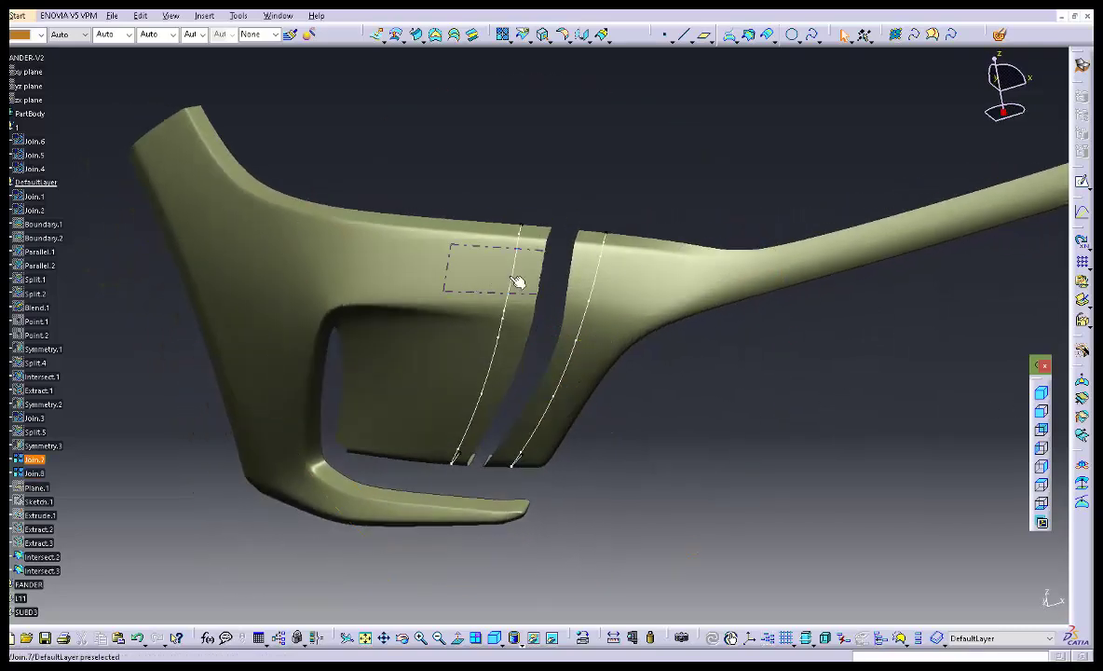
left_click(522, 35)
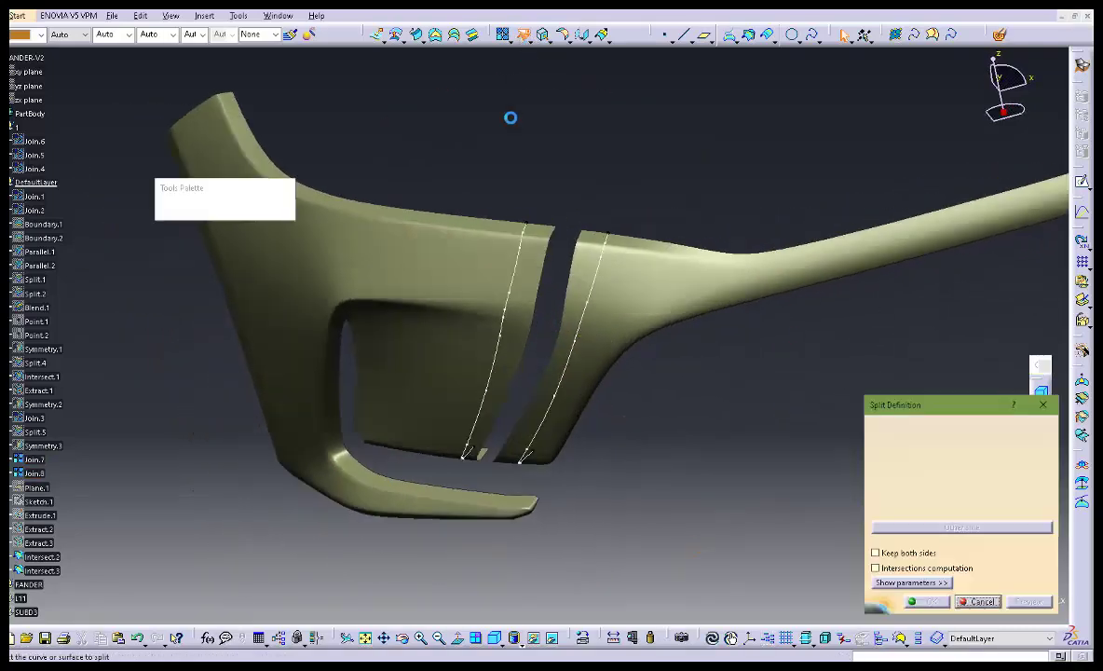
left_click(500, 273)
left_click(514, 276)
left_click(930, 601)
middle_click_drag(561, 330, 555, 339)
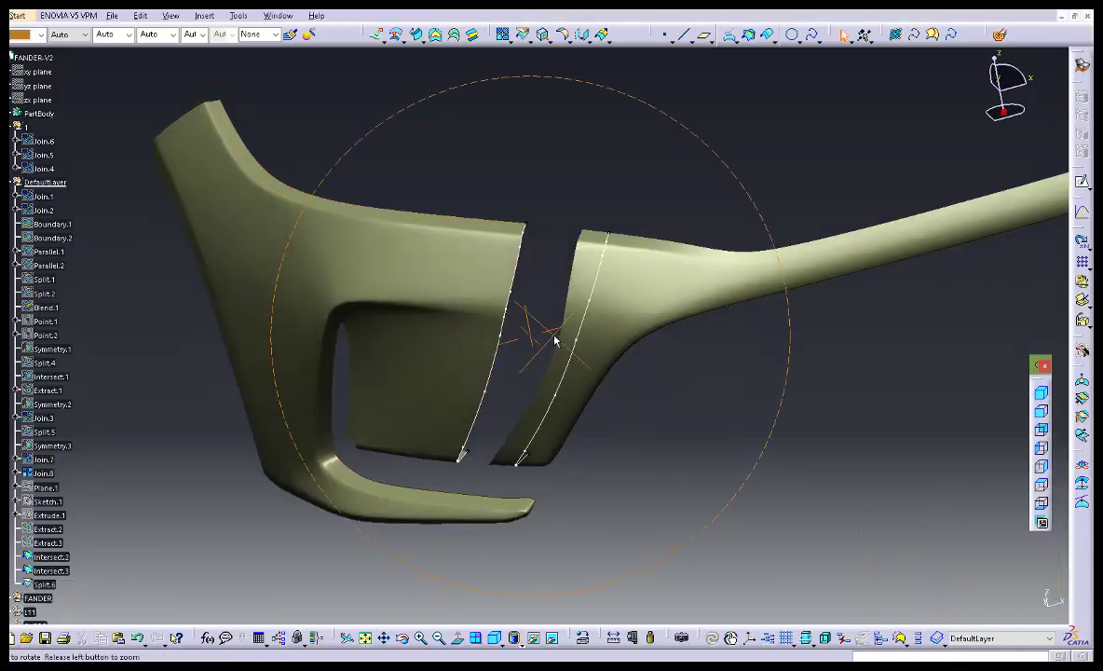
left_click(524, 40)
left_click(599, 271)
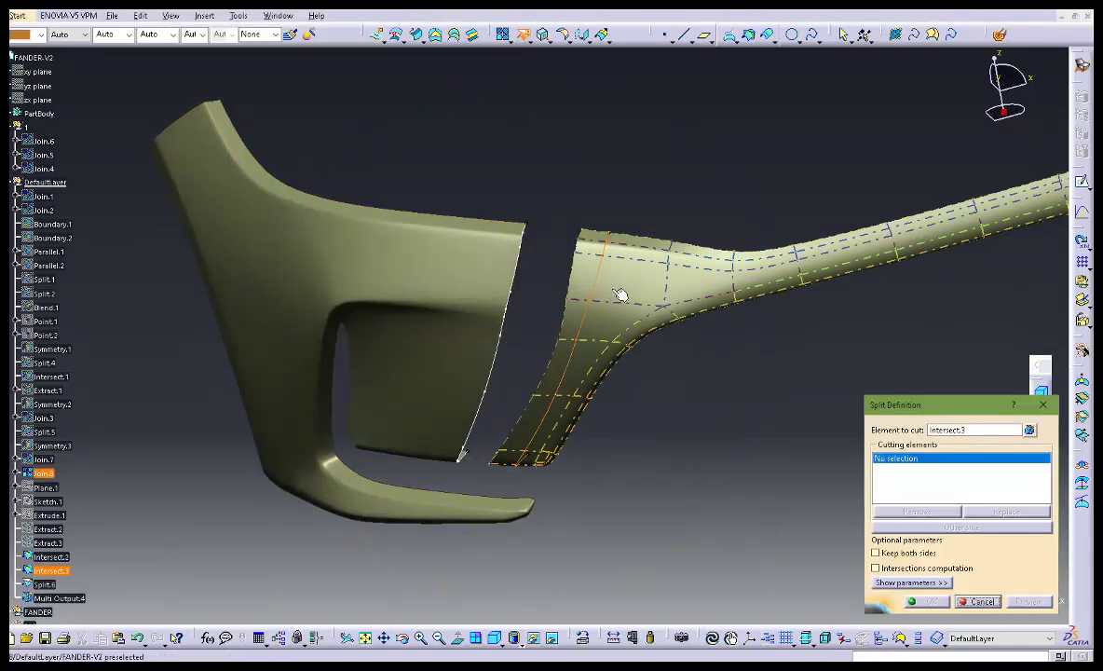
left_click(618, 292)
left_click(734, 562)
middle_click_drag(670, 477, 568, 475)
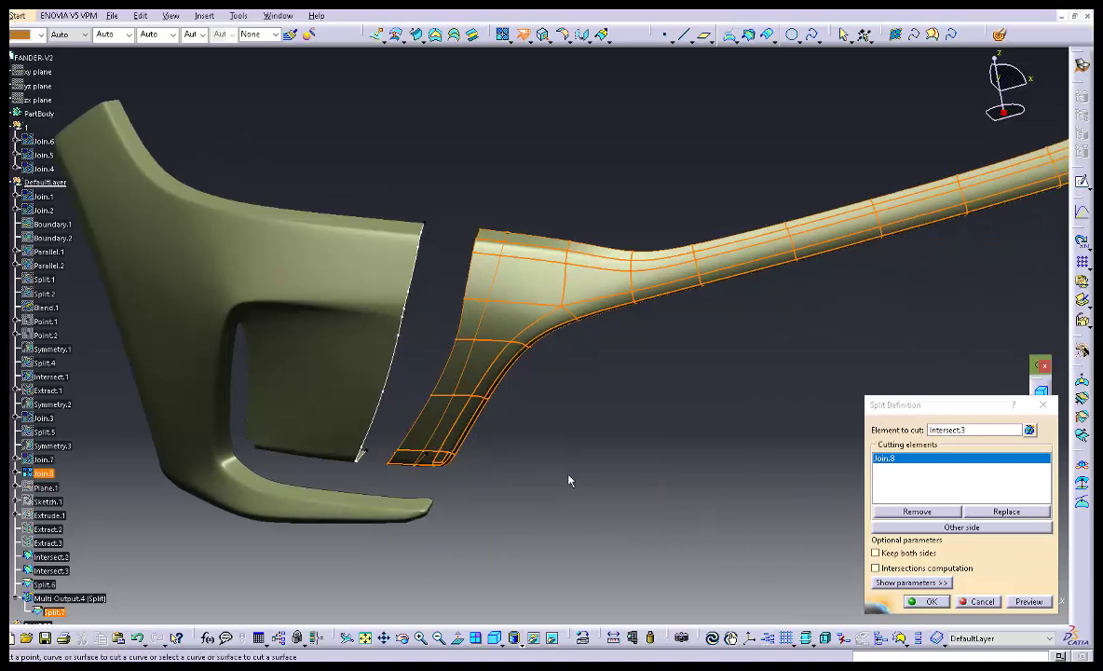
left_click(998, 603)
Split the right panel with its intersection curve, removing the strip next to the gap.
left_click(524, 37)
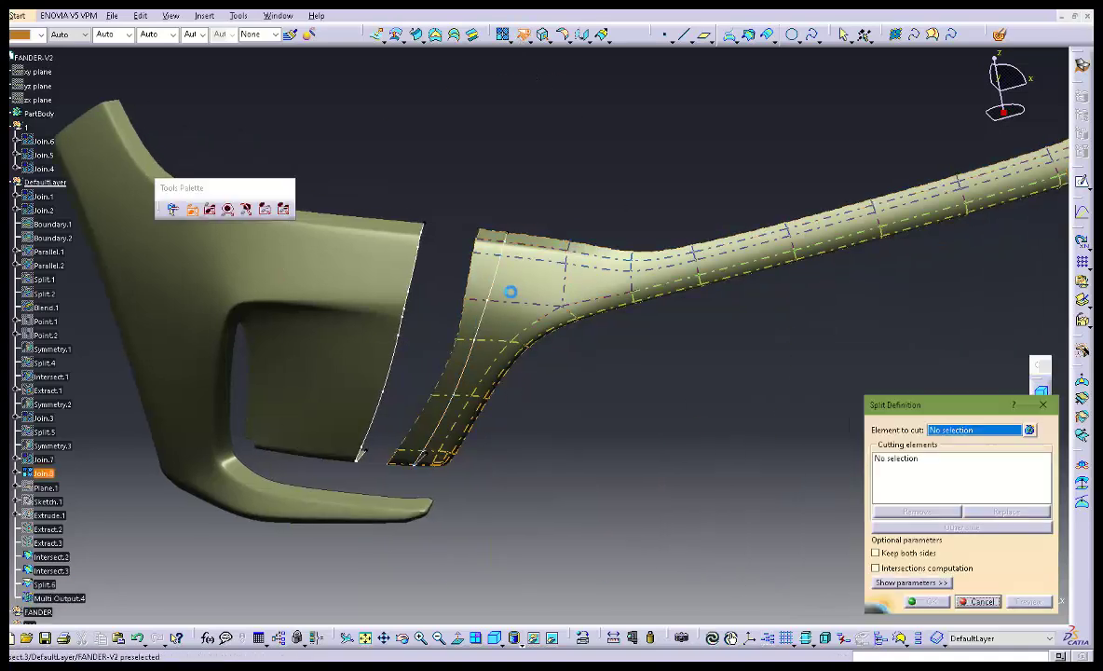
left_click(512, 291)
left_click(498, 288)
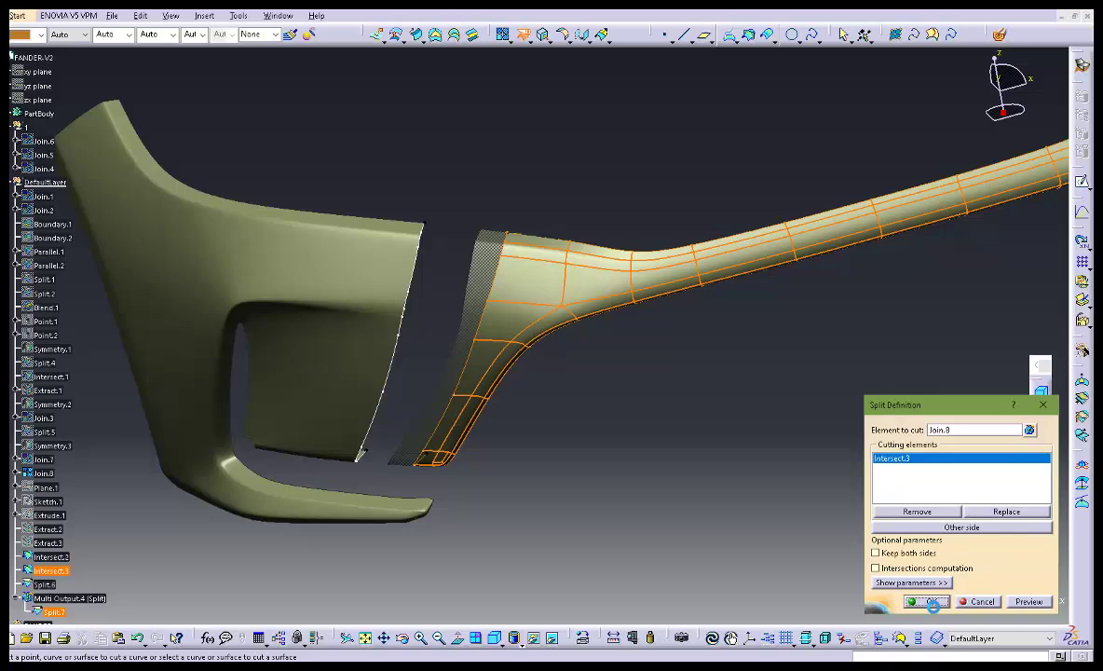
left_click(933, 603)
Set up a Blend between the two intersection curves, using the trimmed panels as supports with curvature continuity on both sides.
middle_click_drag(536, 456, 614, 333)
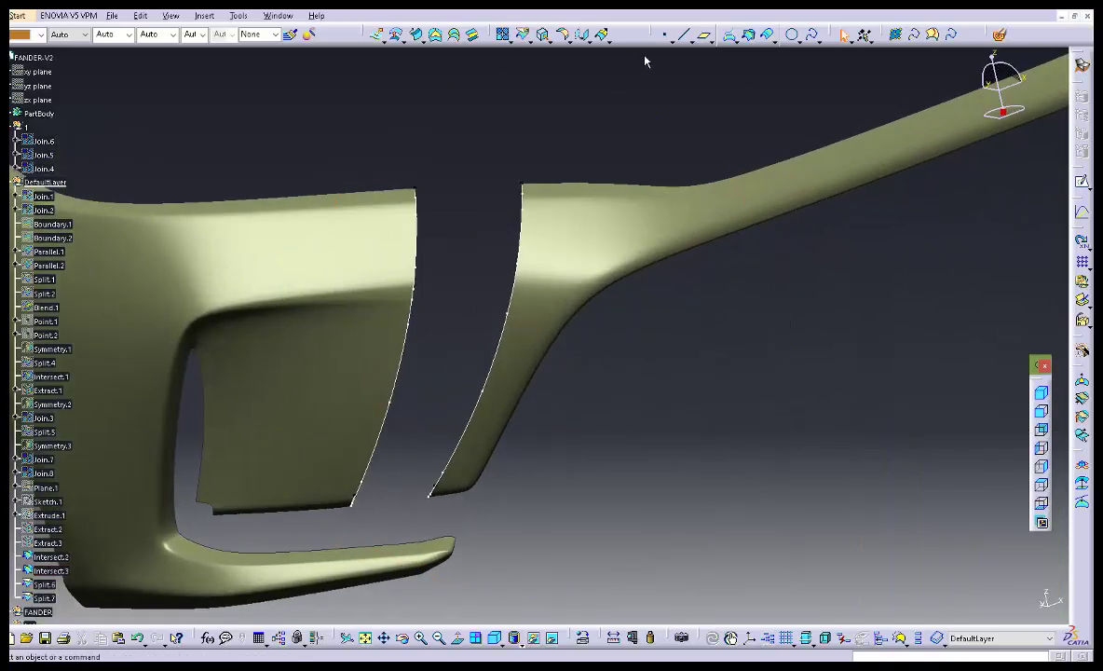
left_click(472, 38)
left_click(417, 245)
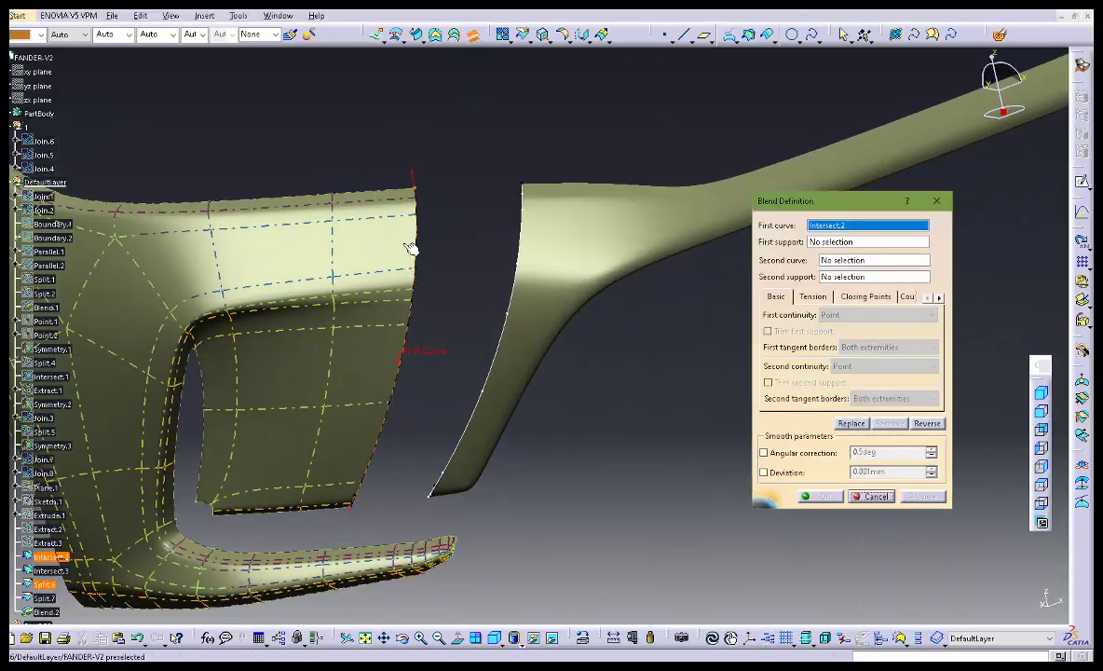
left_click(408, 246)
left_click(522, 247)
left_click(553, 245)
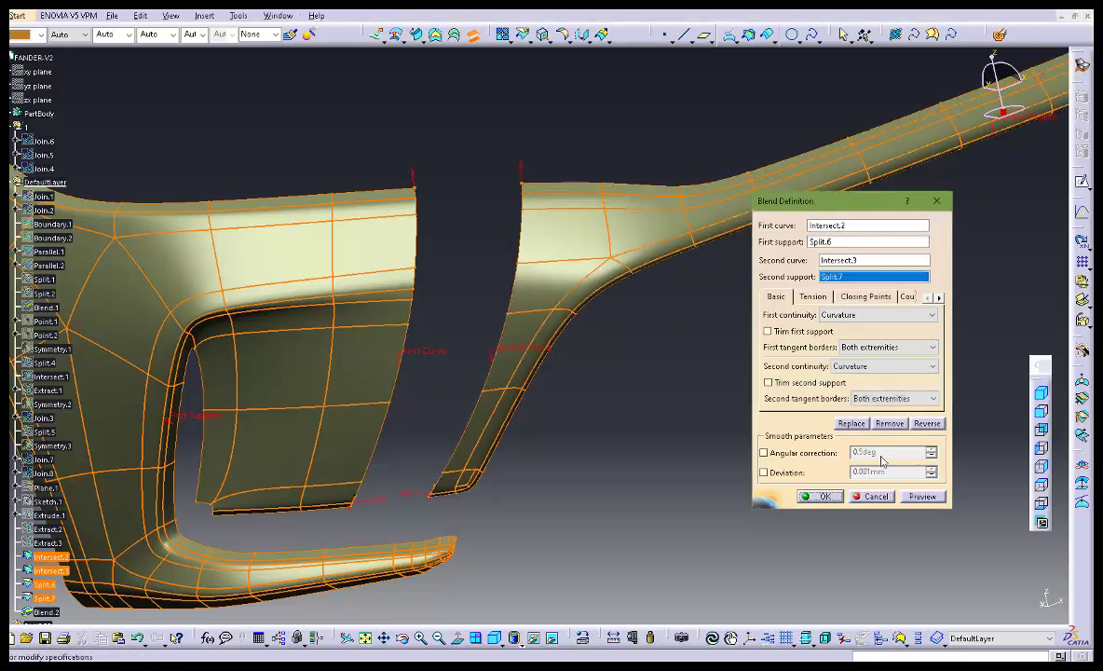
middle_click_drag(556, 194, 532, 315)
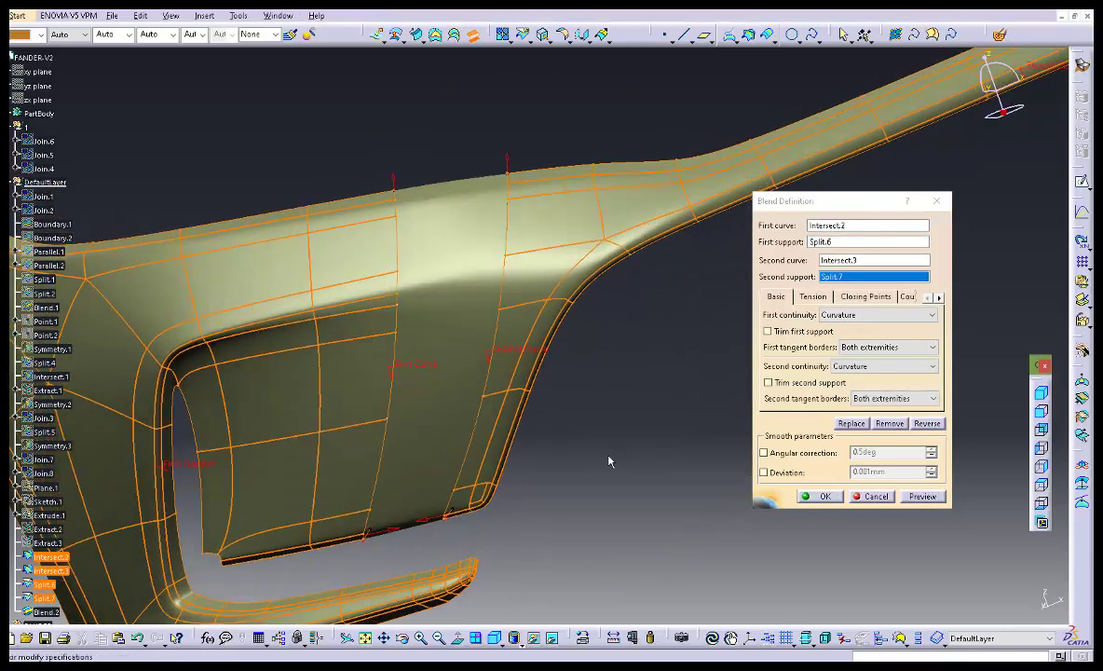
Display the surfaces with their edges and set the blend's coupling mode to Ratio.
left_click(523, 645)
left_click(536, 567)
middle_click_drag(580, 359, 609, 371)
left_click(939, 300)
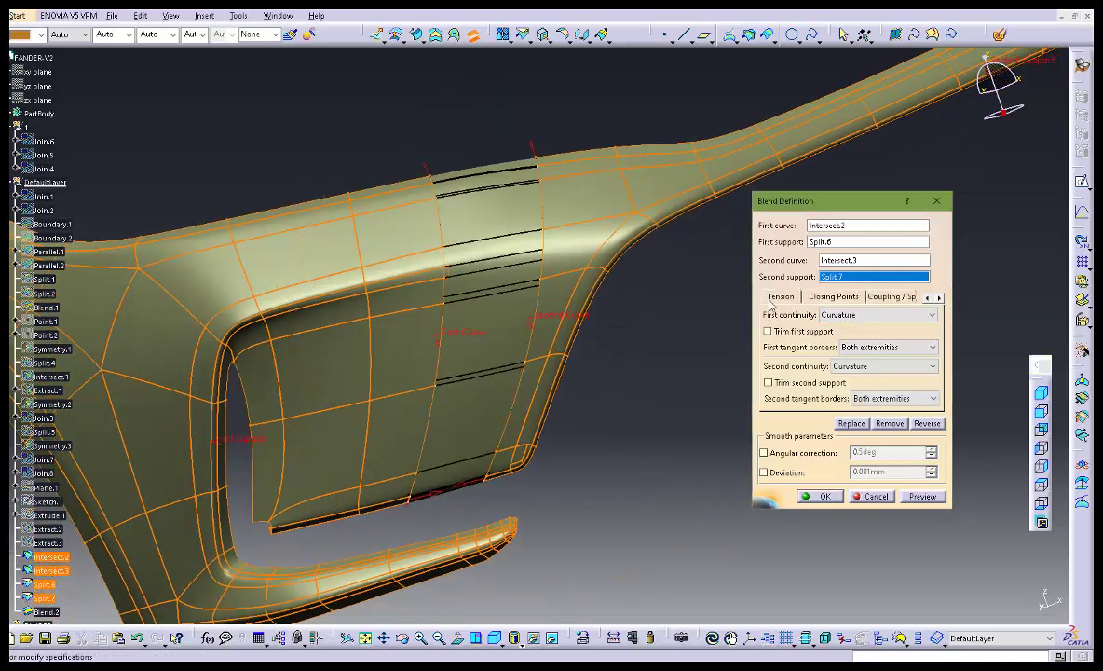
left_click(881, 298)
left_click(787, 318)
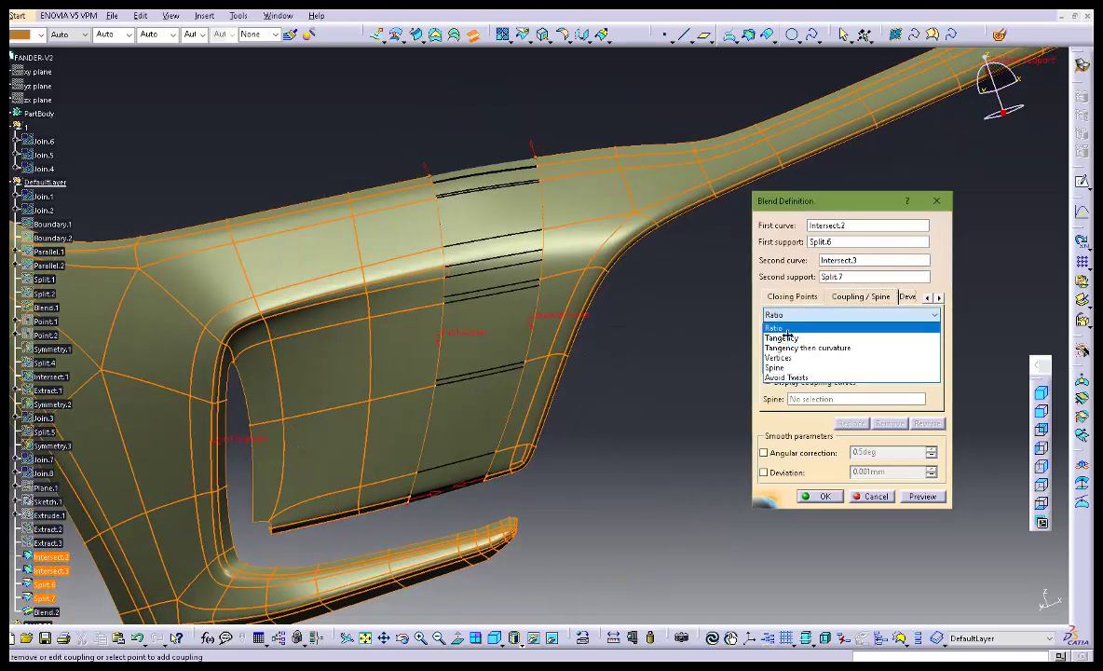
left_click(785, 329)
Add three manual couplings that link the panels' matching edge lines across the blend's middle and lower areas.
middle_click_drag(510, 370, 445, 317)
left_click(421, 292)
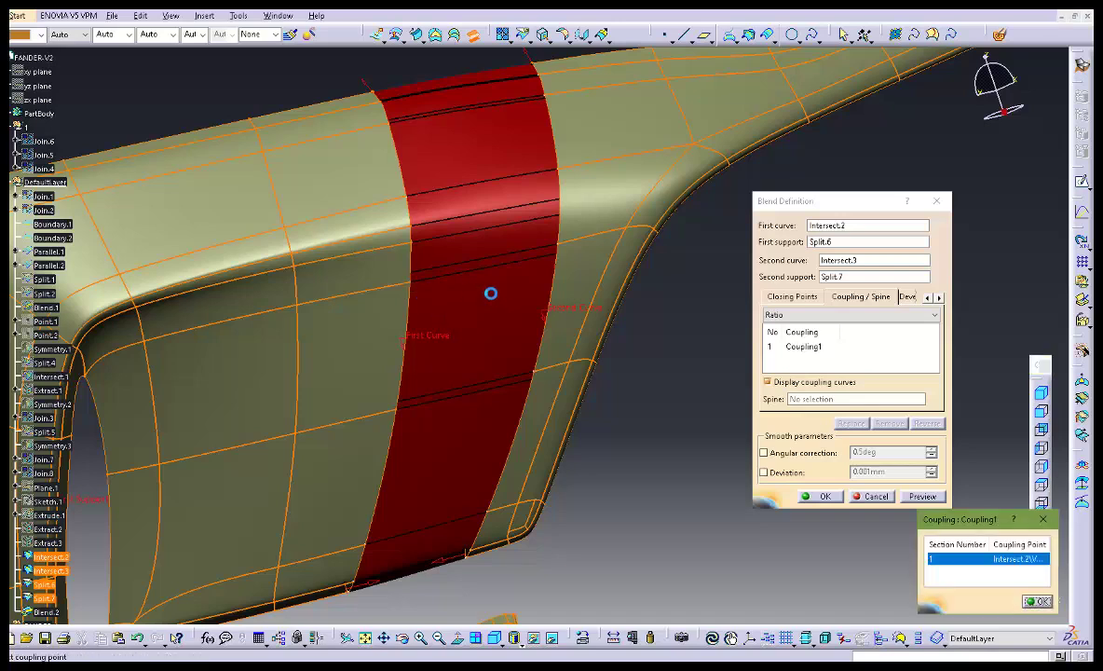
left_click(563, 250)
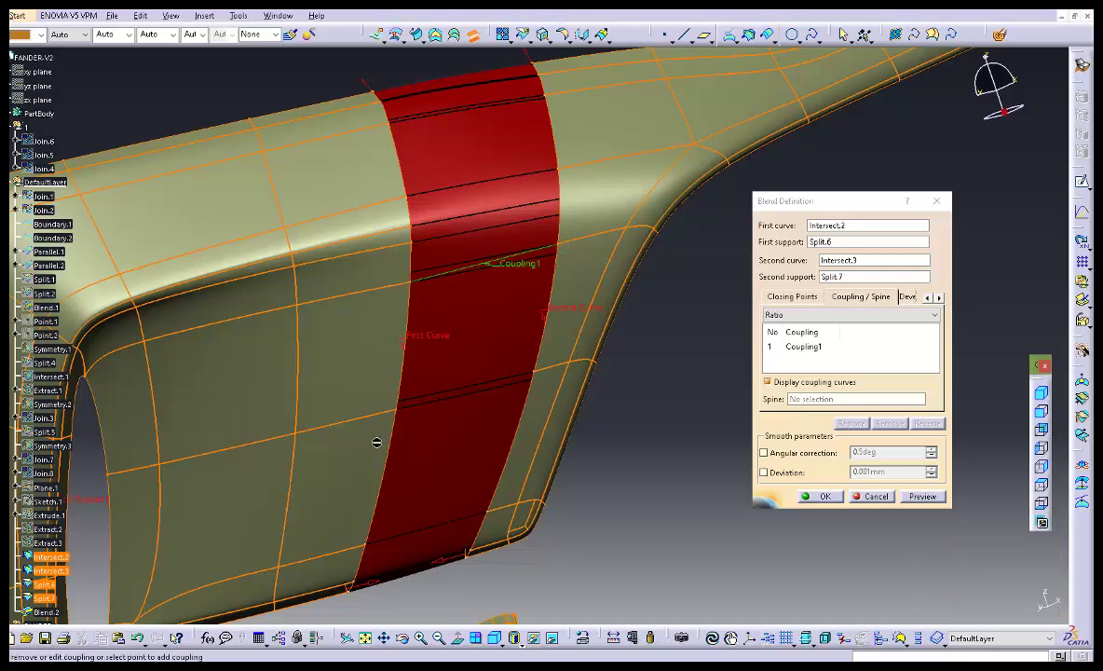
left_click(406, 417)
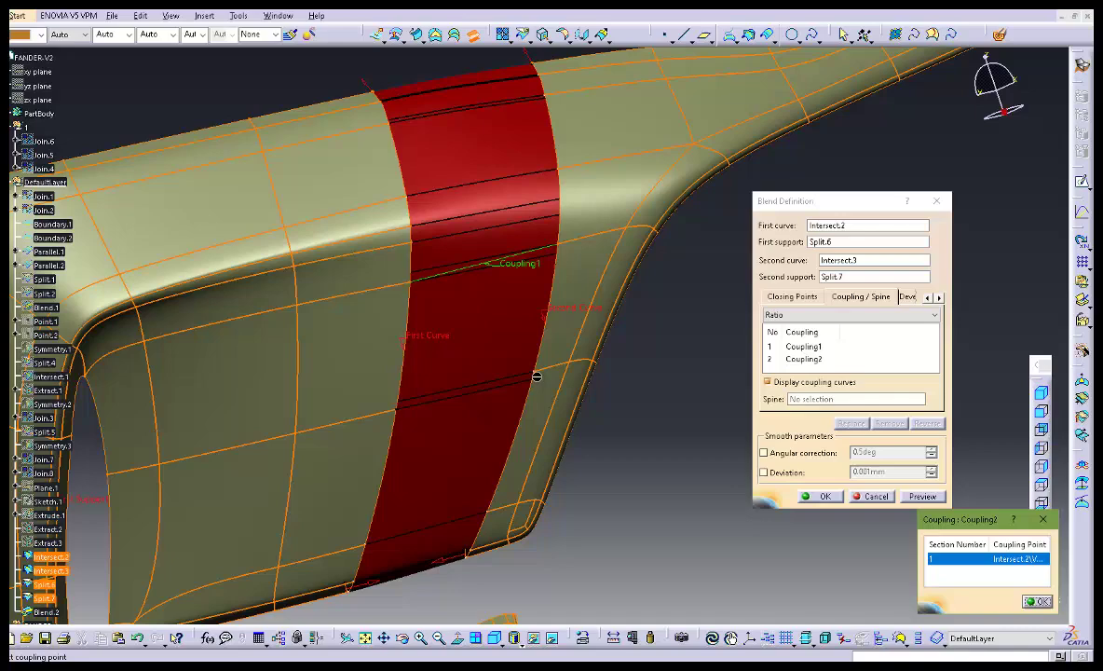
left_click(538, 376)
middle_click_drag(470, 471, 458, 401)
left_click(454, 400)
left_click(611, 367)
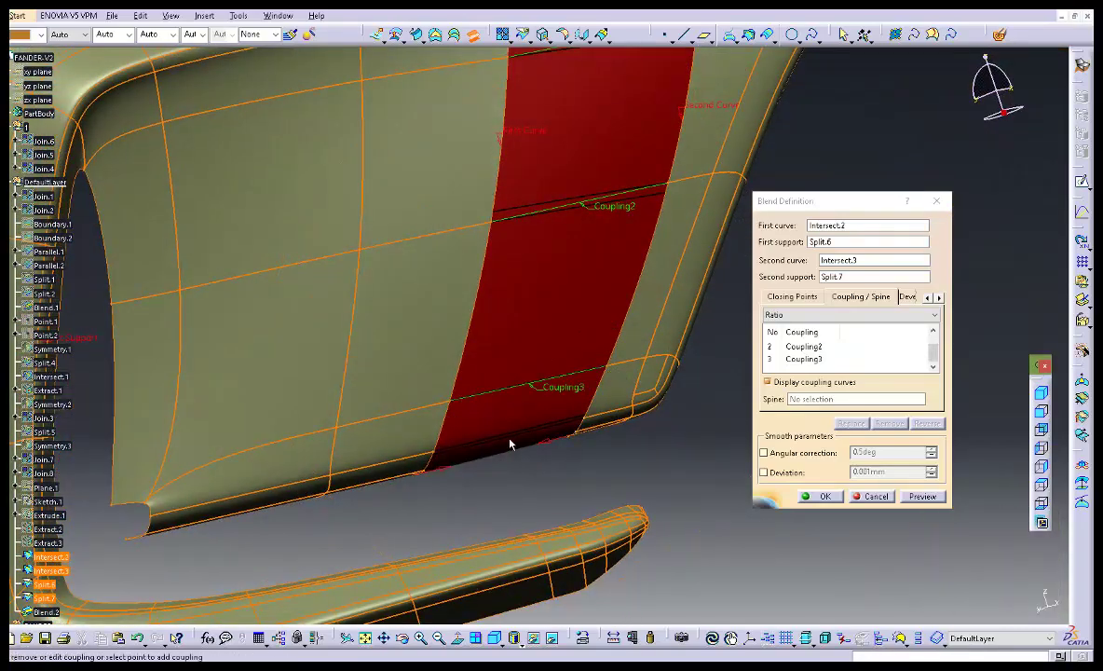
Add two manual couplings linking the matching edge lines along the blend's rounded lower border.
middle_click_drag(509, 445, 542, 342)
left_click(444, 412)
left_click(591, 390)
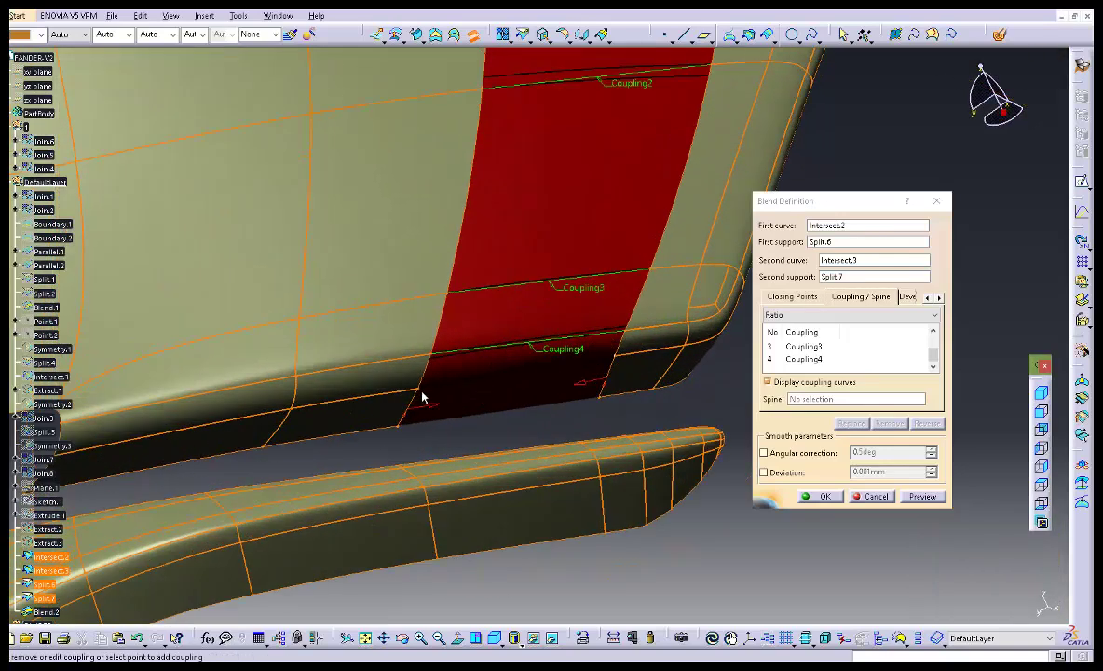
left_click(425, 396)
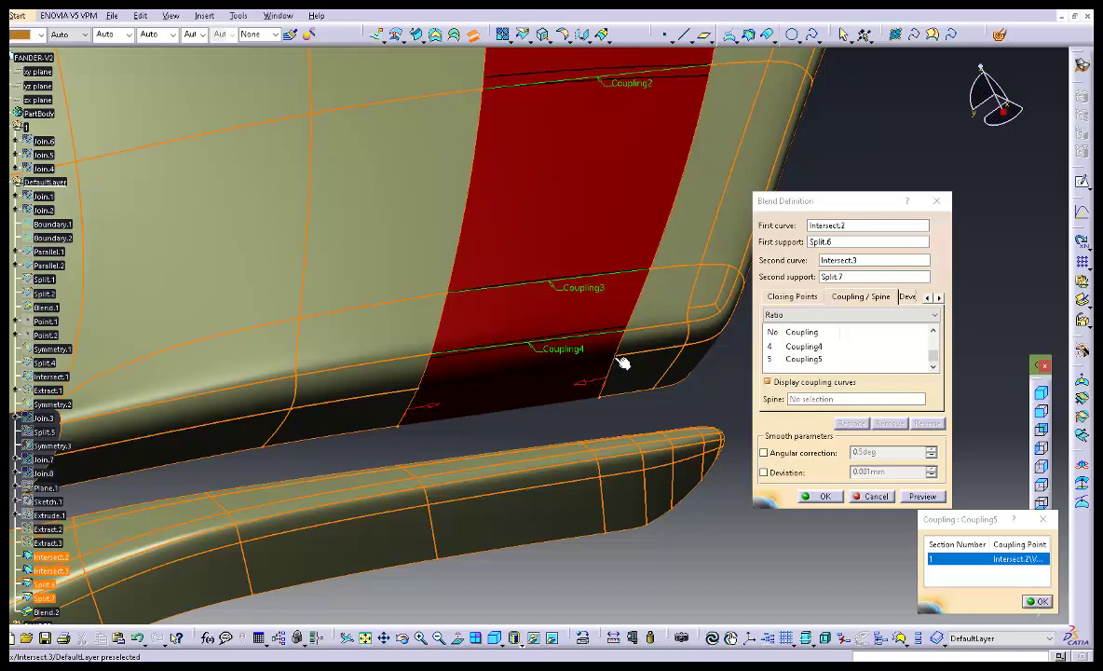
left_click(622, 364)
Add three manual couplings linking the matching edge lines in the blend's upper area, and finish the blend.
middle_click_drag(548, 274, 466, 288, "ctrl")
left_click(489, 304)
left_click(610, 273)
left_click(444, 269)
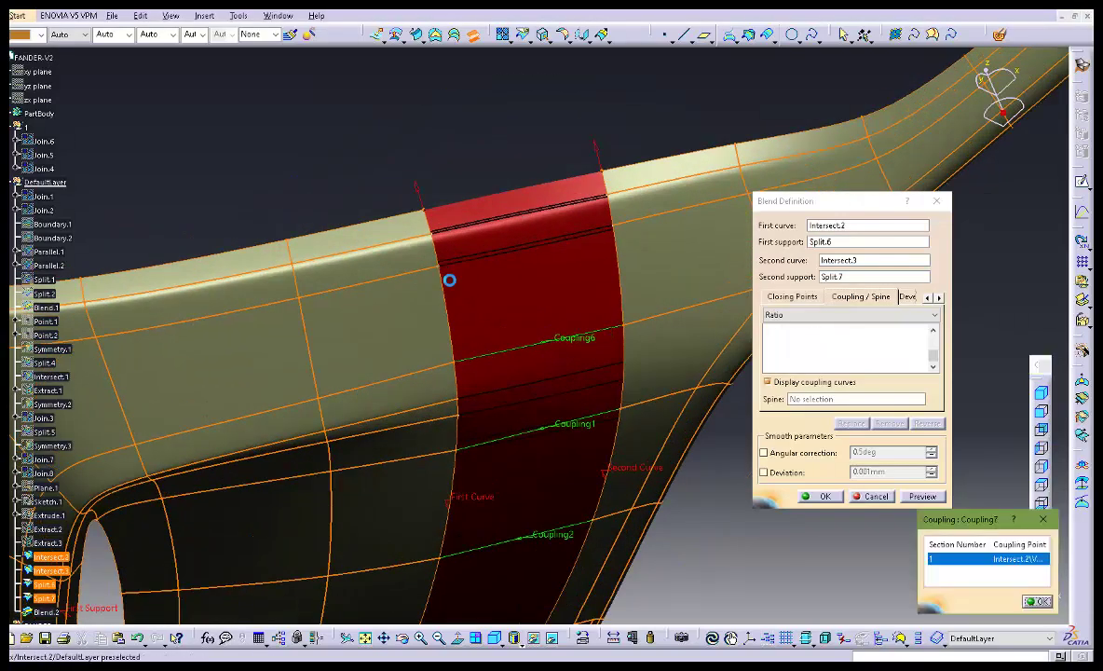
left_click(613, 232)
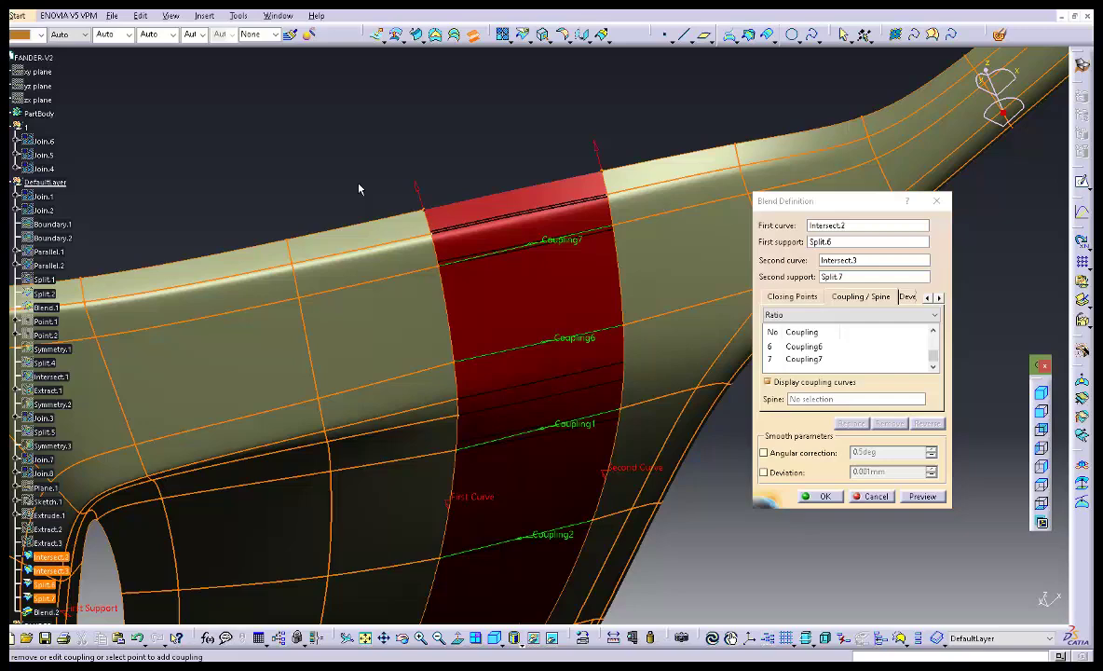
left_click(439, 240)
left_click(612, 203)
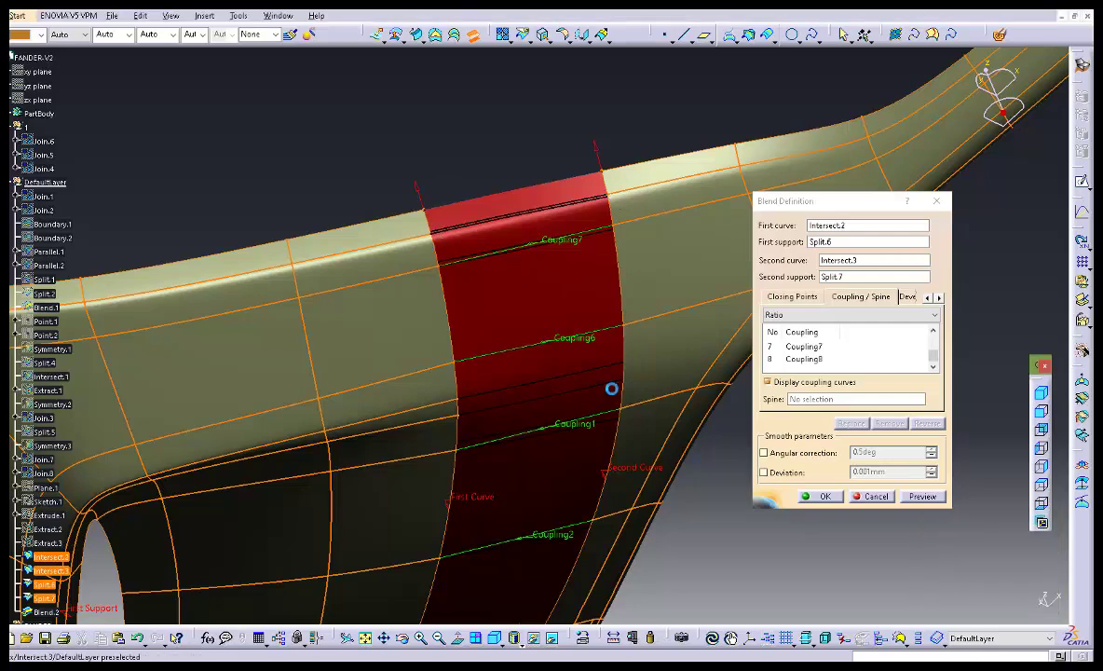
left_click(829, 498)
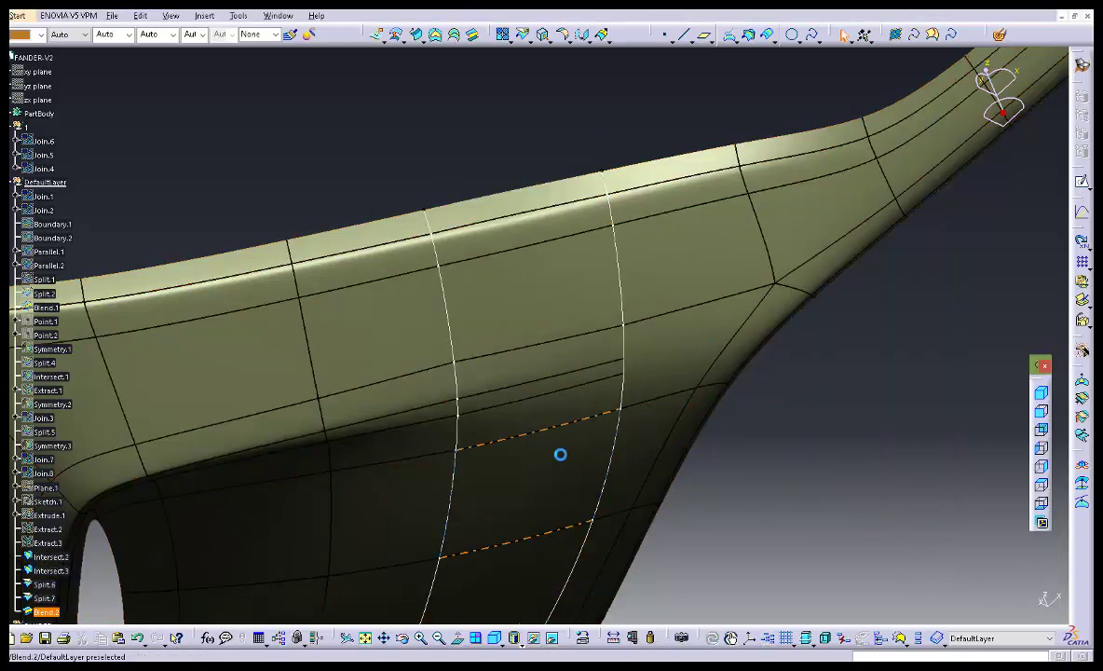
middle_click_drag(489, 293, 605, 312)
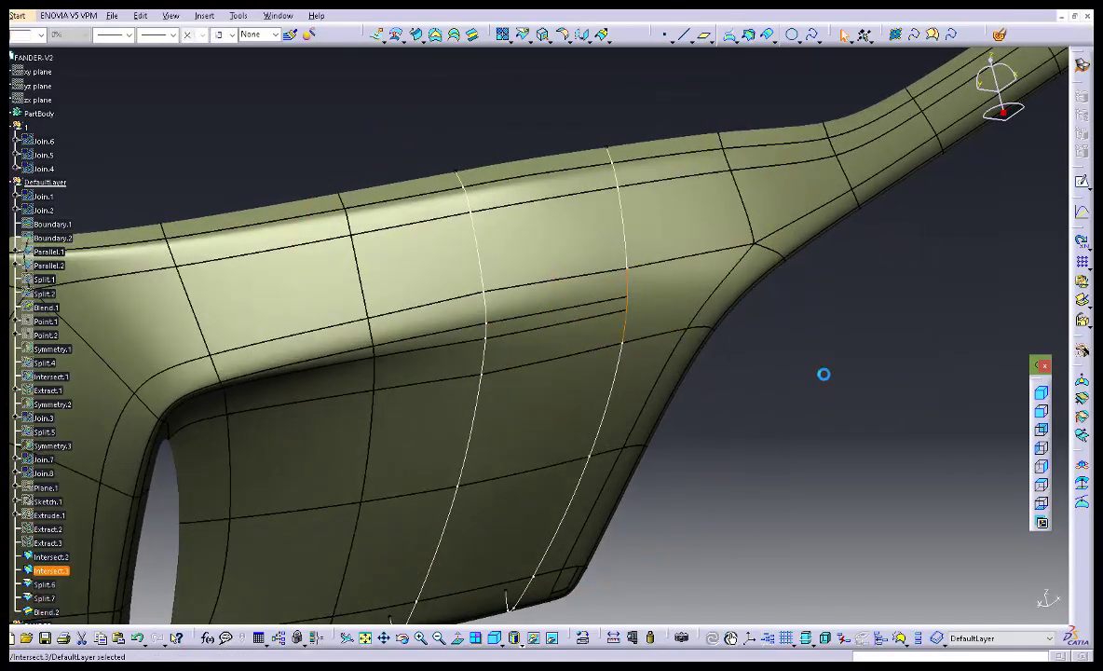
left_click(666, 39)
middle_click_drag(682, 325, 629, 285)
left_click(610, 286)
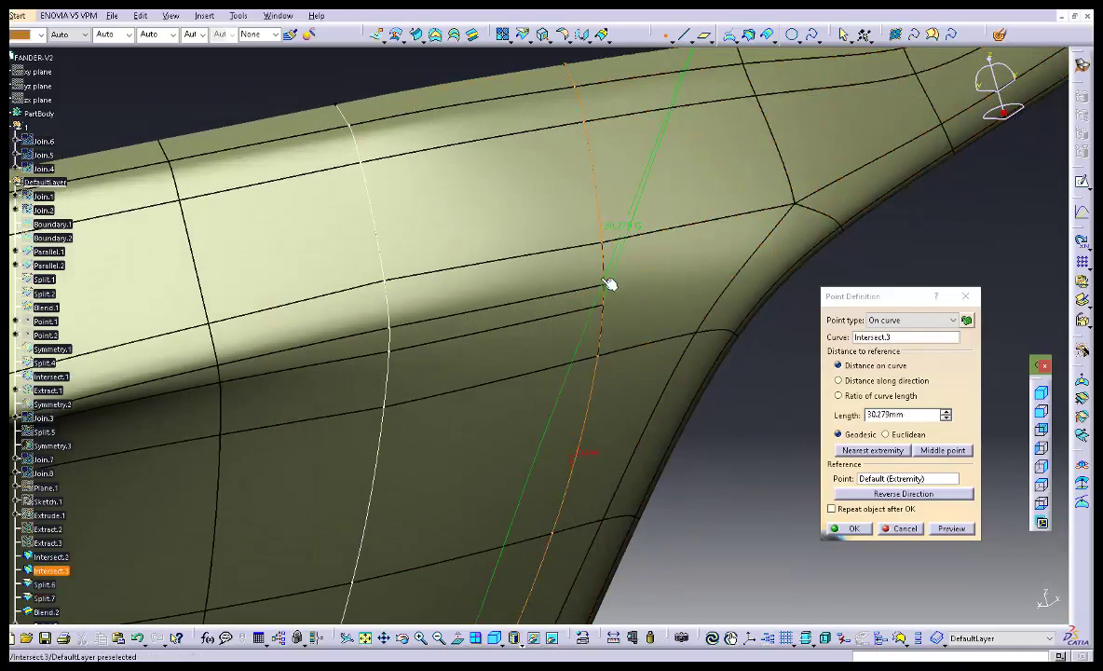
left_click(881, 532)
Try to set the existing blend's coupling mode to Tangency then curvature.
middle_click_drag(812, 502, 438, 249)
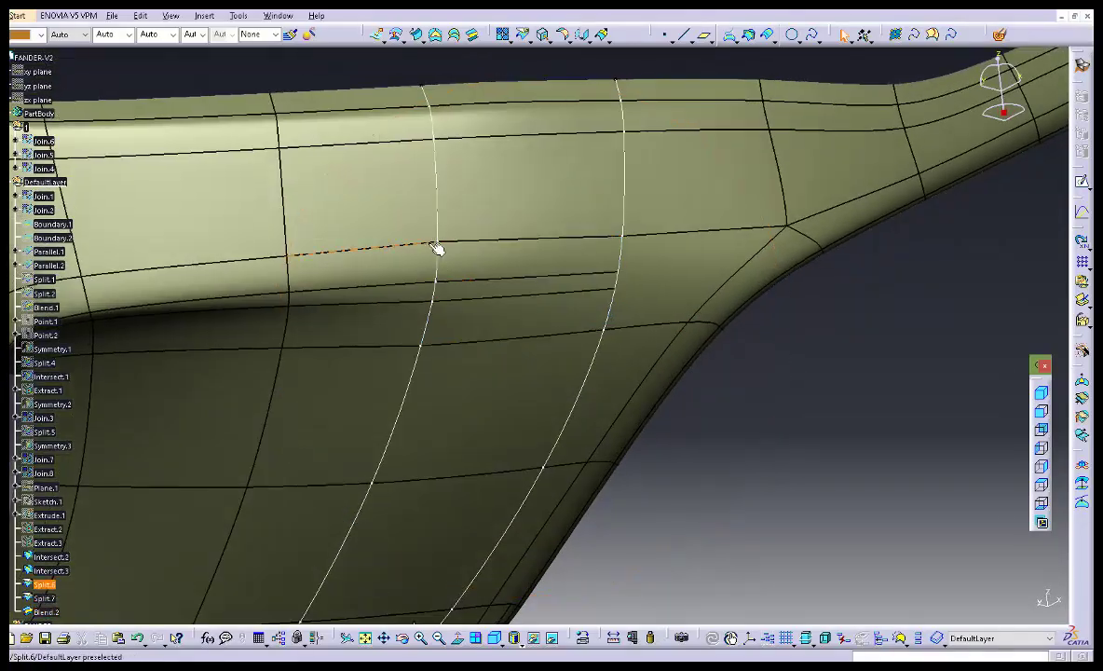
middle_click_drag(427, 336, 577, 240)
double_click(578, 203)
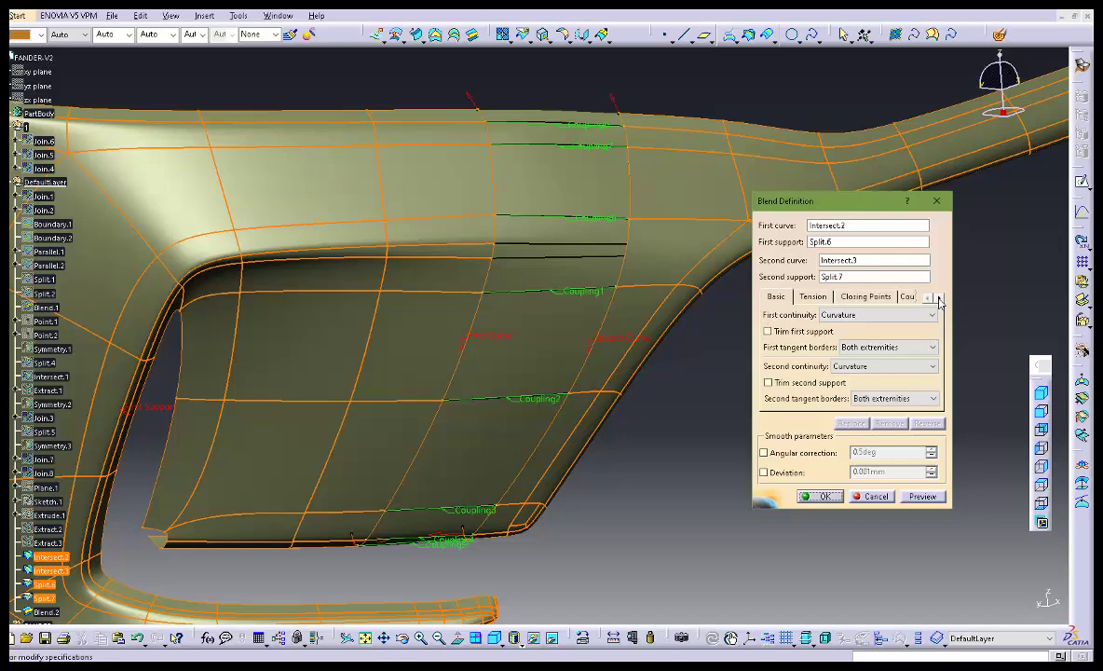
left_click(939, 300)
left_click(894, 300)
left_click(858, 318)
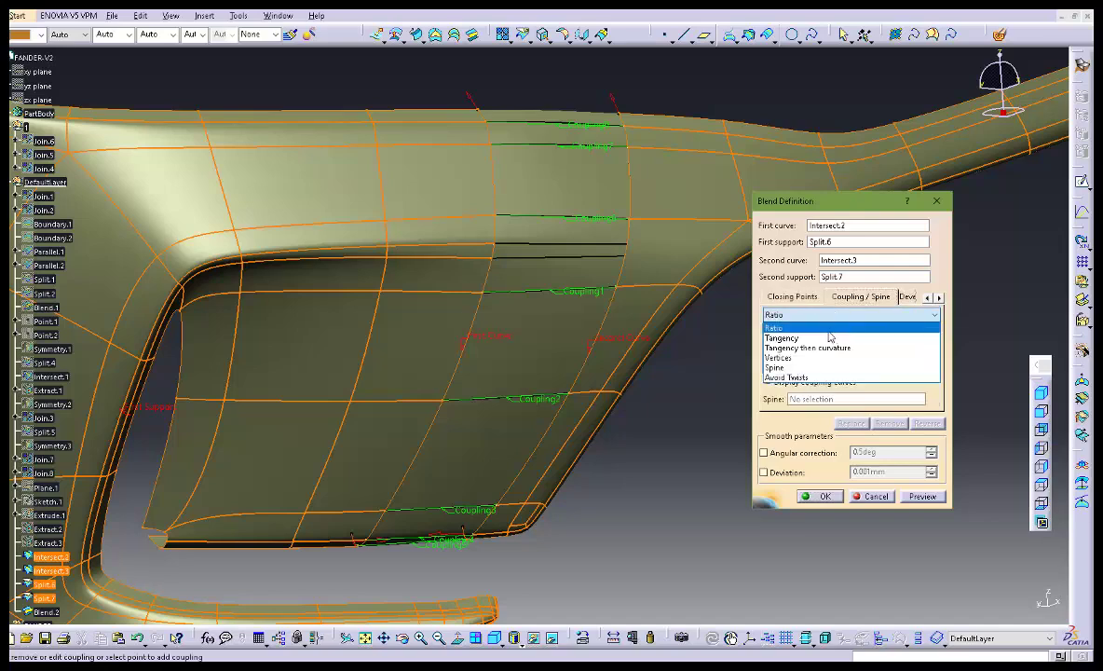
left_click(831, 347)
left_click(831, 499)
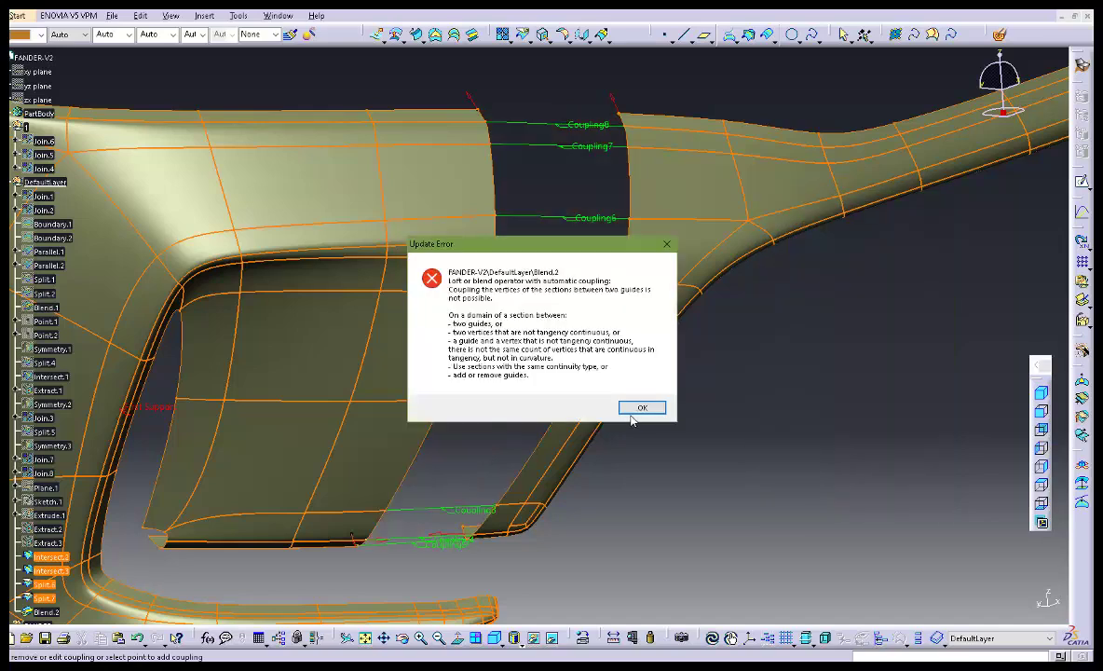
left_click(639, 408)
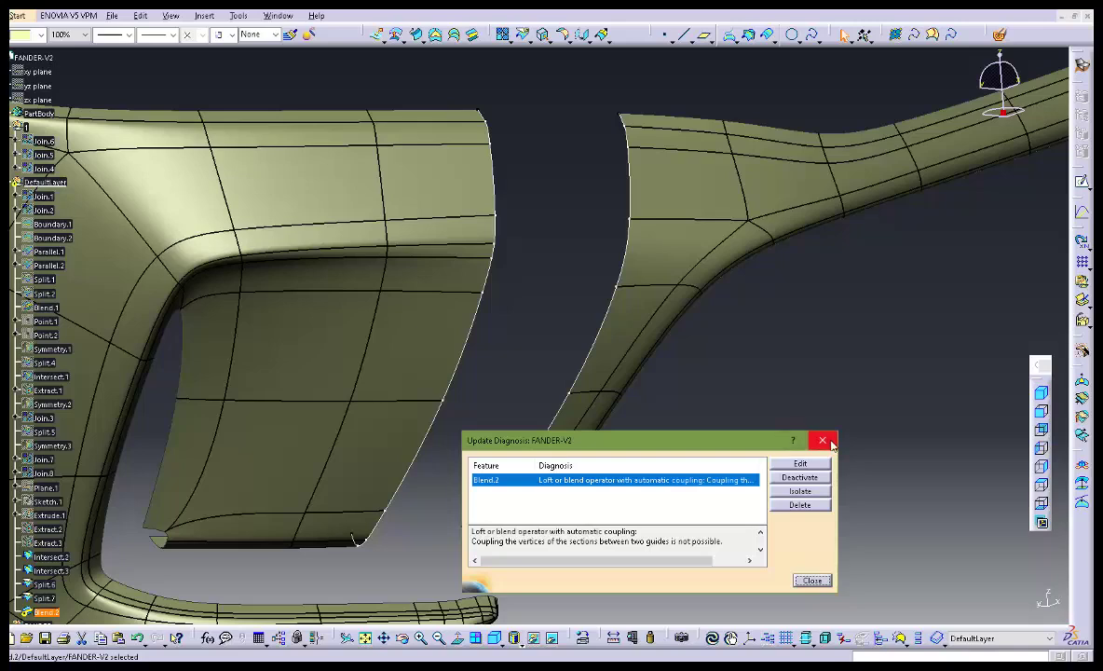
Reopen the failed blend's coupling settings and back out of the Tangency then curvature change.
left_click(801, 463)
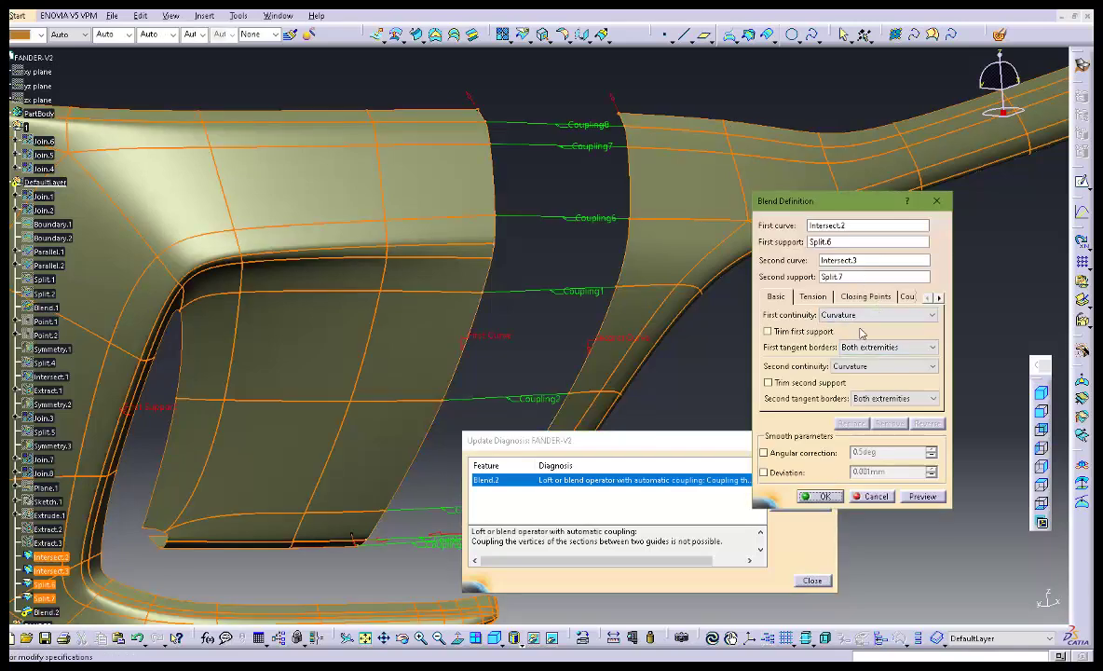
left_click(938, 296)
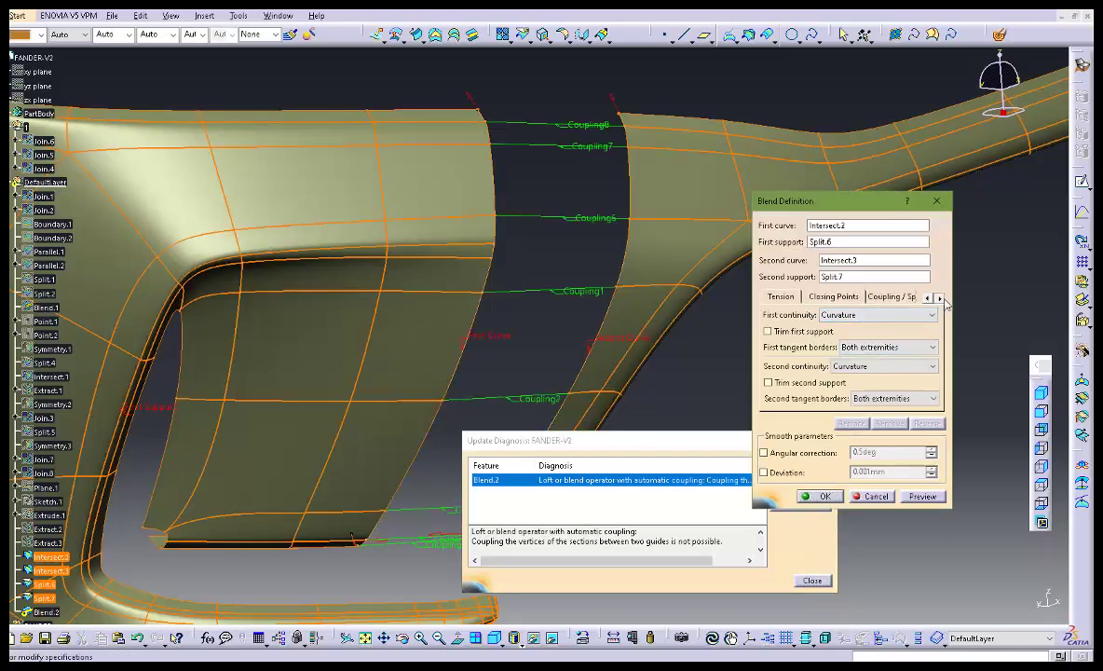
left_click(877, 299)
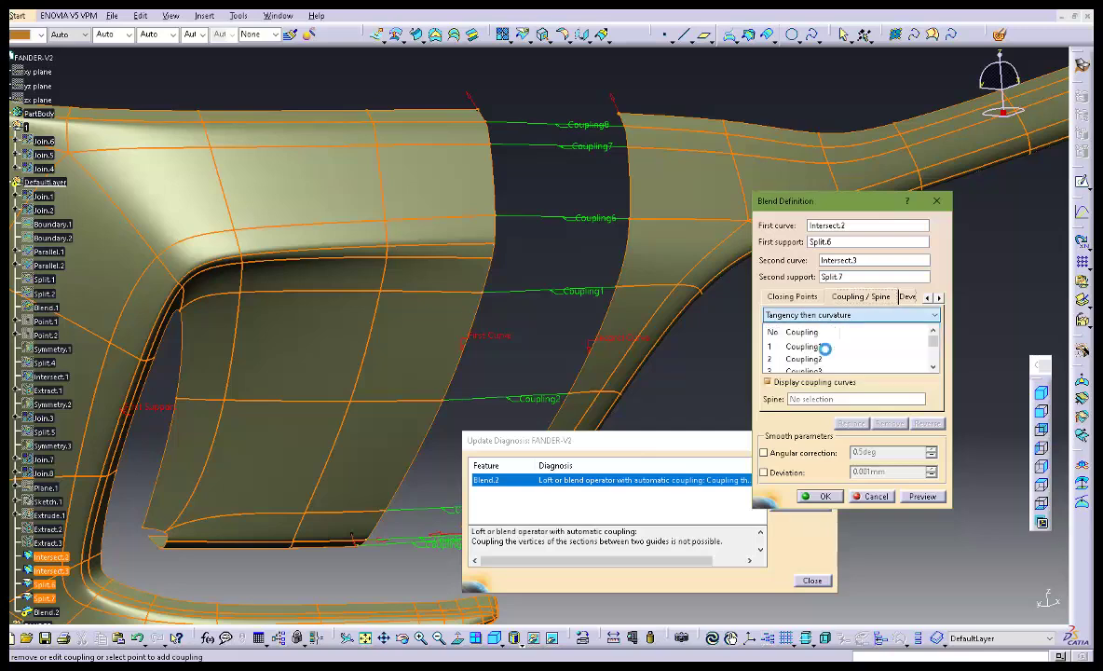
left_click(866, 498)
middle_click_drag(782, 448, 661, 353)
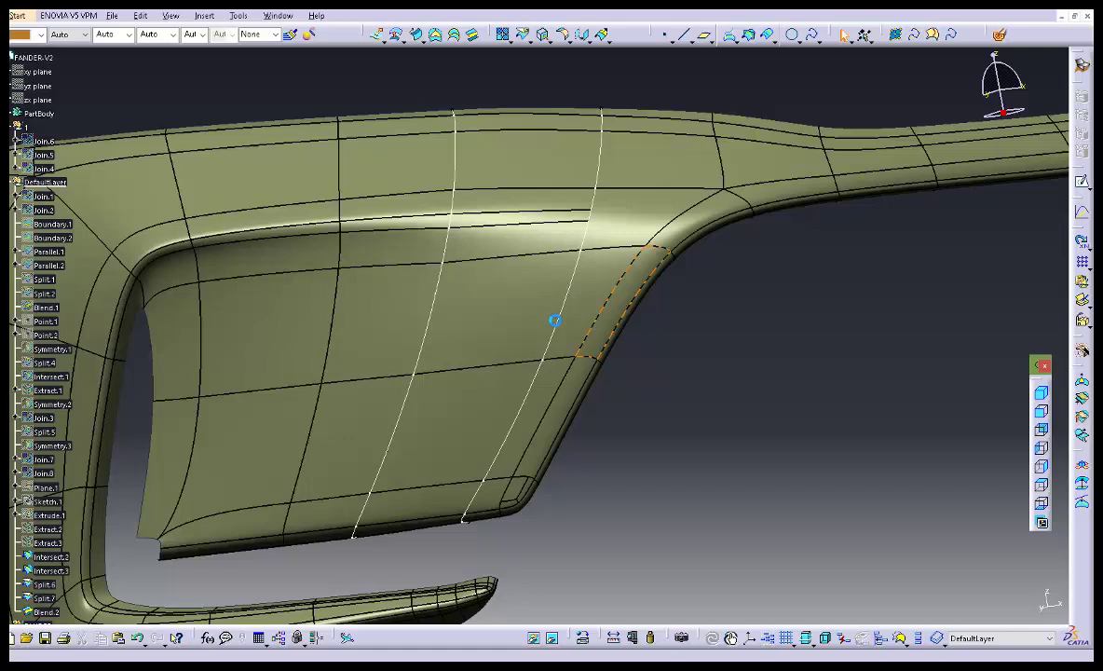
middle_click_drag(554, 321, 552, 357)
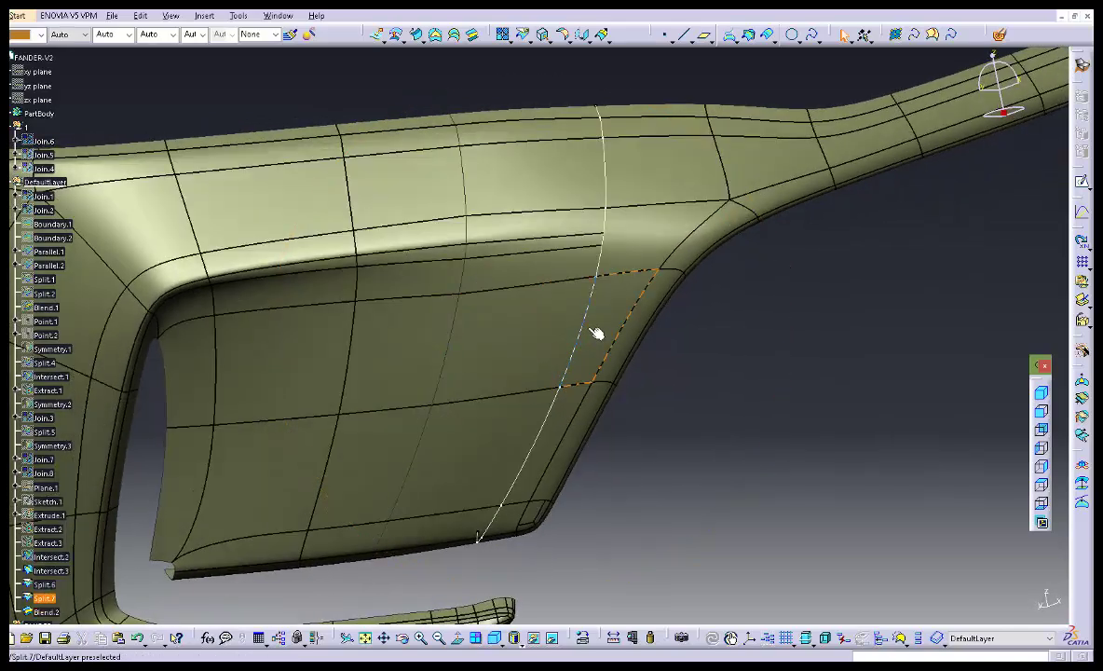
Join the two trimmed fender panels and the blend between them with a merging distance of 0.001 mm.
middle_click_drag(725, 300, 650, 398)
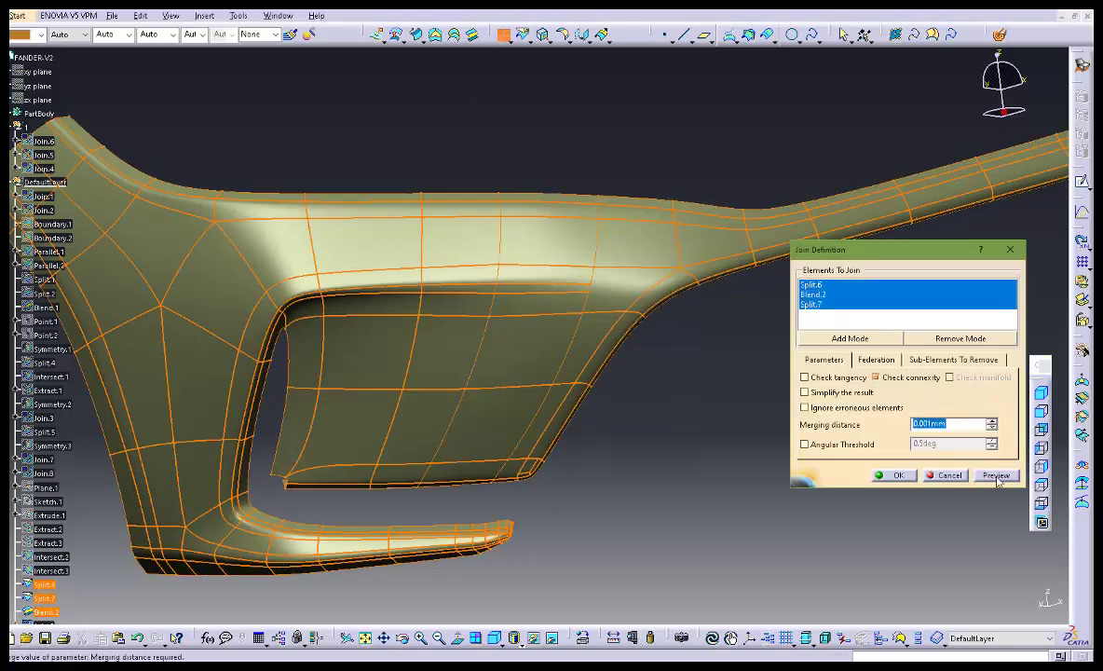
left_click(997, 479)
left_click(899, 476)
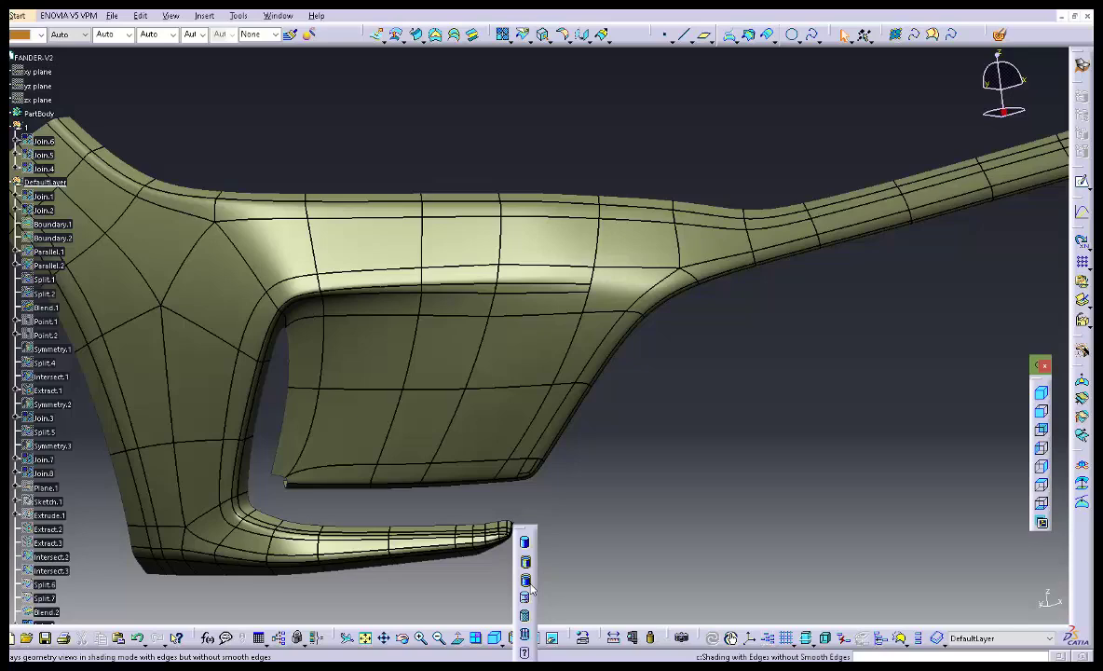
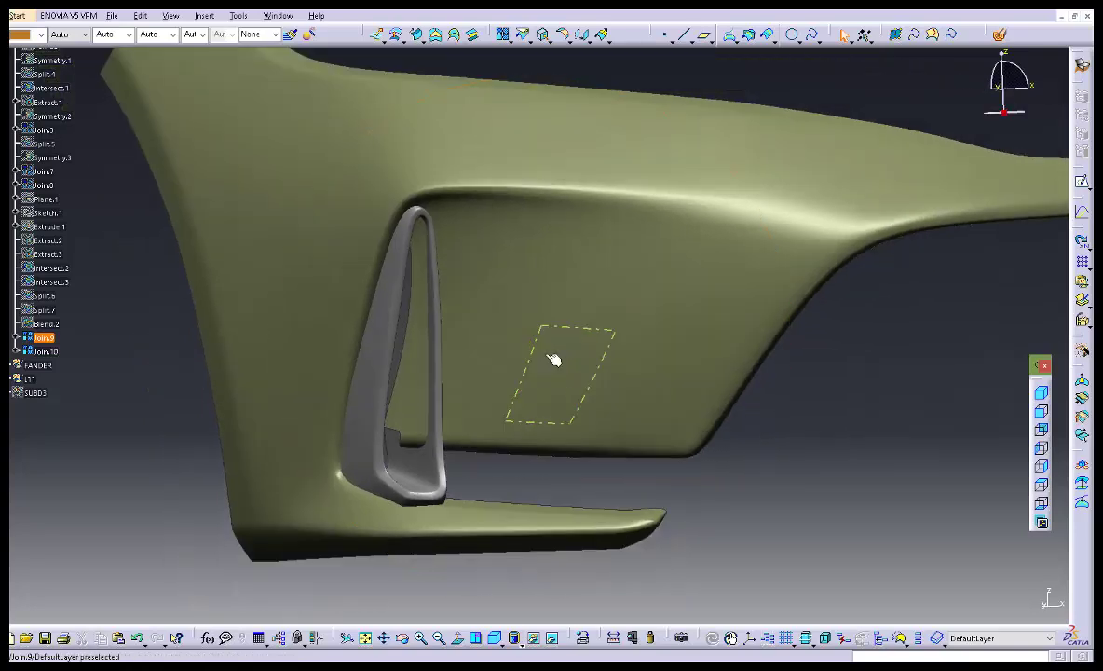
Intersect the joined fender surface with the grey vent surface and dismiss the Near operation for choosing a sub-element.
left_click(751, 40)
left_click(529, 314)
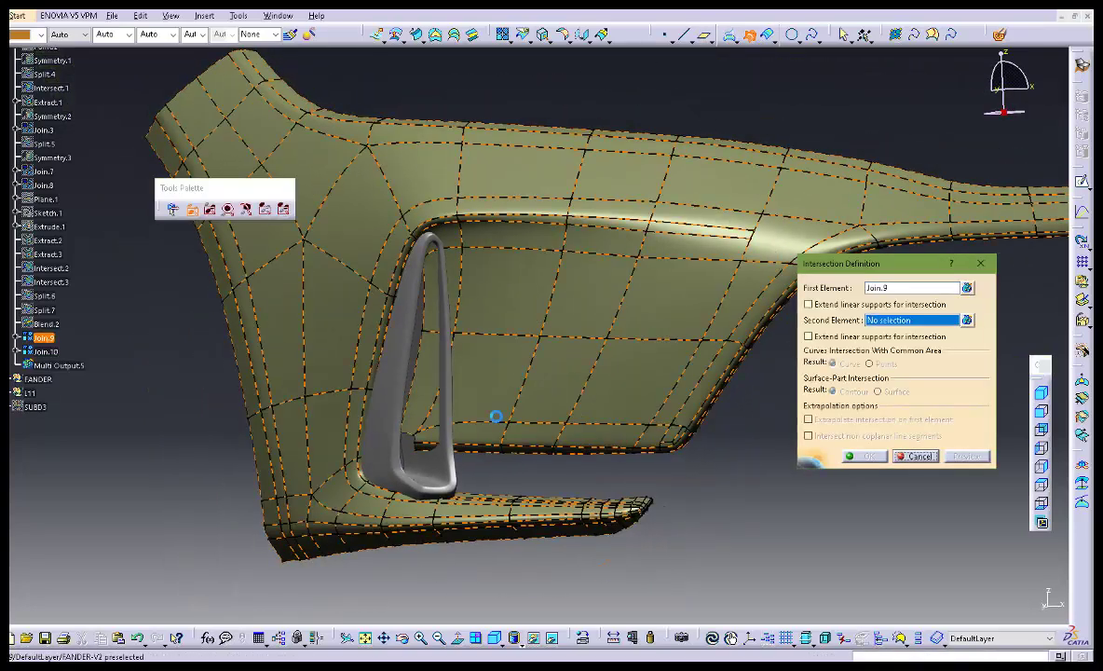
left_click(433, 472)
left_click(868, 456)
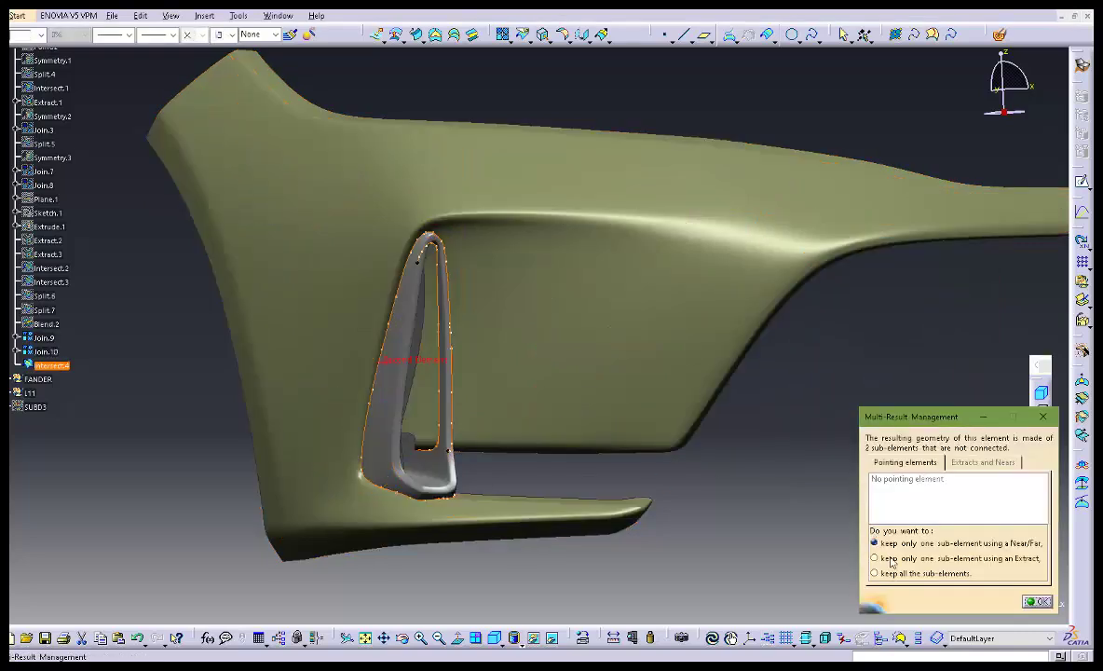
left_click(1036, 602)
left_click(1042, 526)
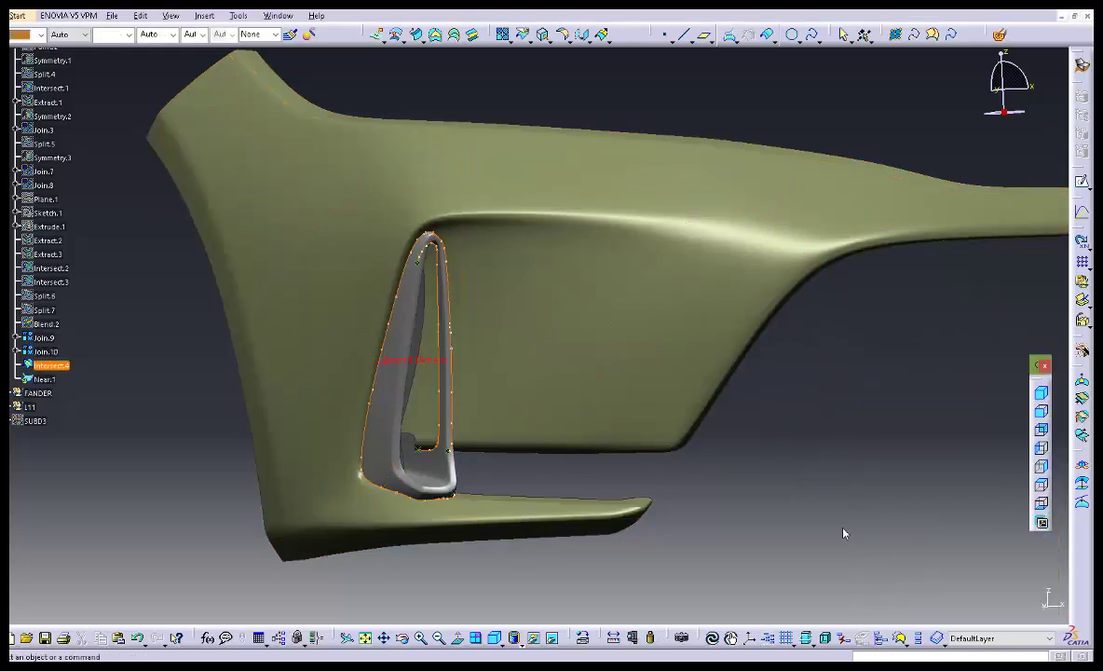
Extract the outer intersection curve around the grey vent with point continuity.
middle_click_drag(524, 460, 559, 413)
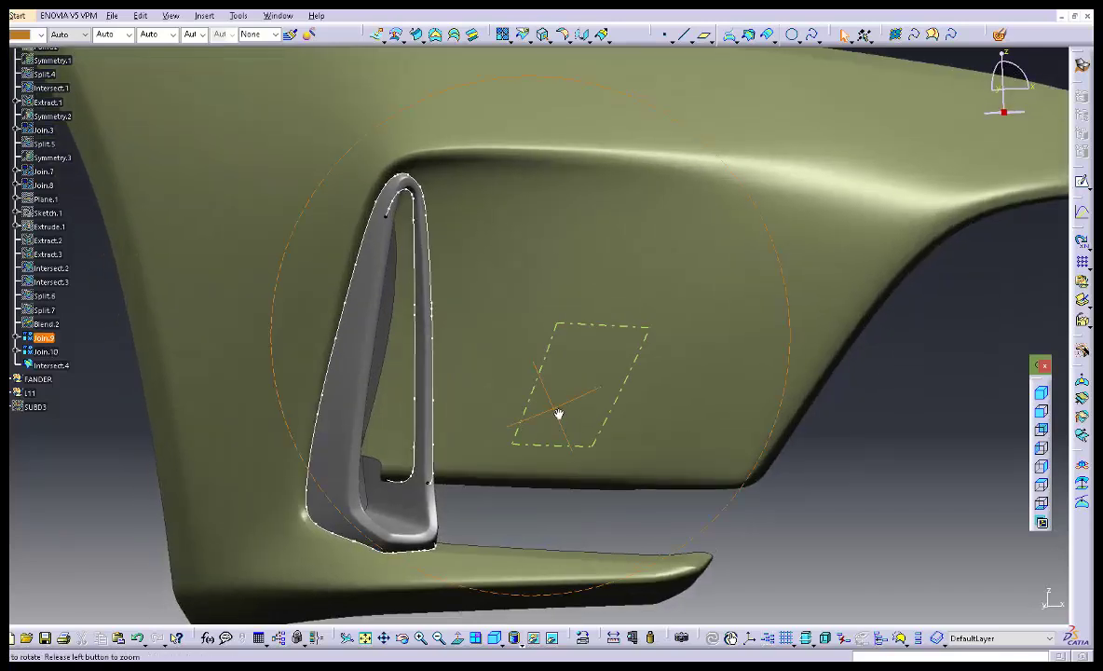
left_click(544, 36)
left_click(437, 377)
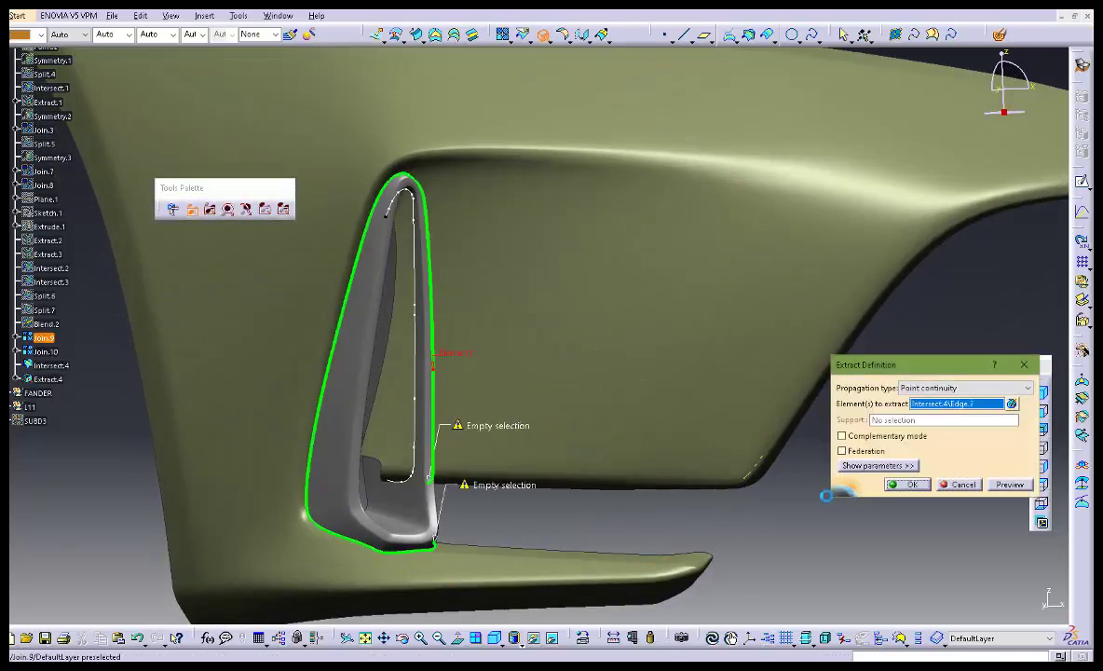
left_click(910, 484)
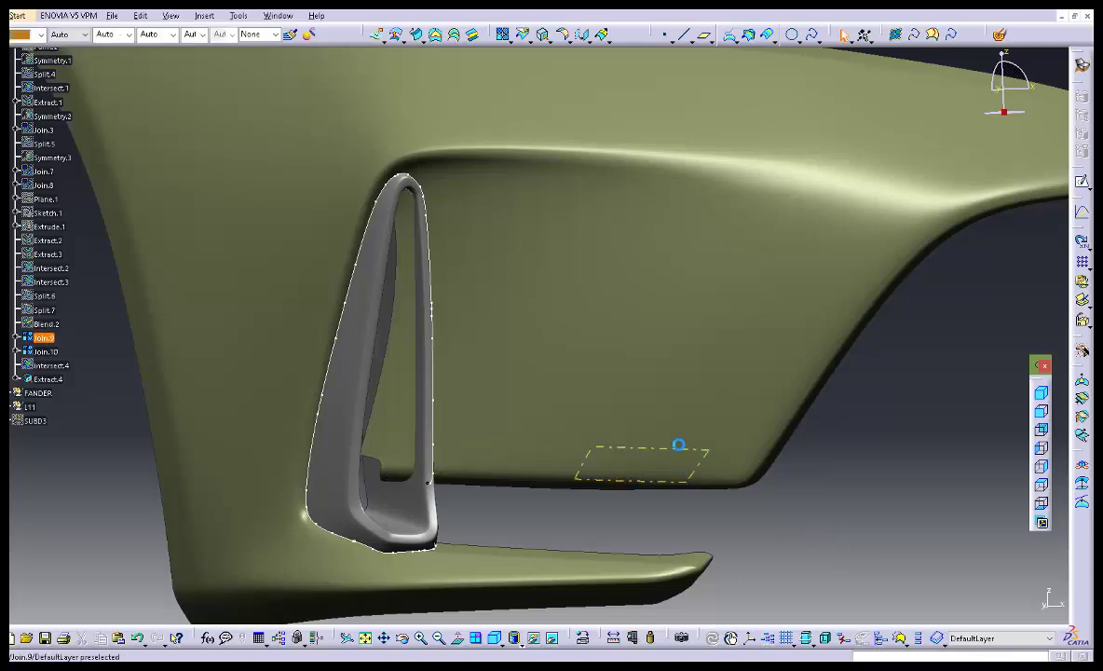
Split the joined fender surface with the extracted outer vent curve, removing the area inside the vent.
middle_click_drag(678, 445, 574, 357)
left_click(523, 37)
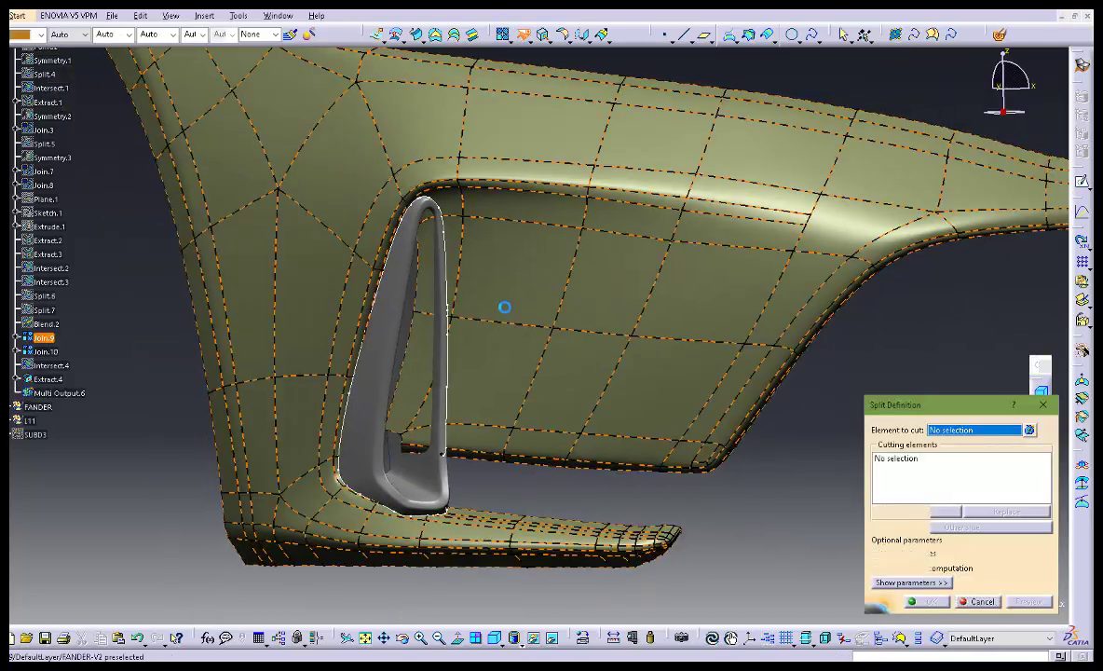
left_click(504, 307)
left_click(448, 289)
left_click(928, 601)
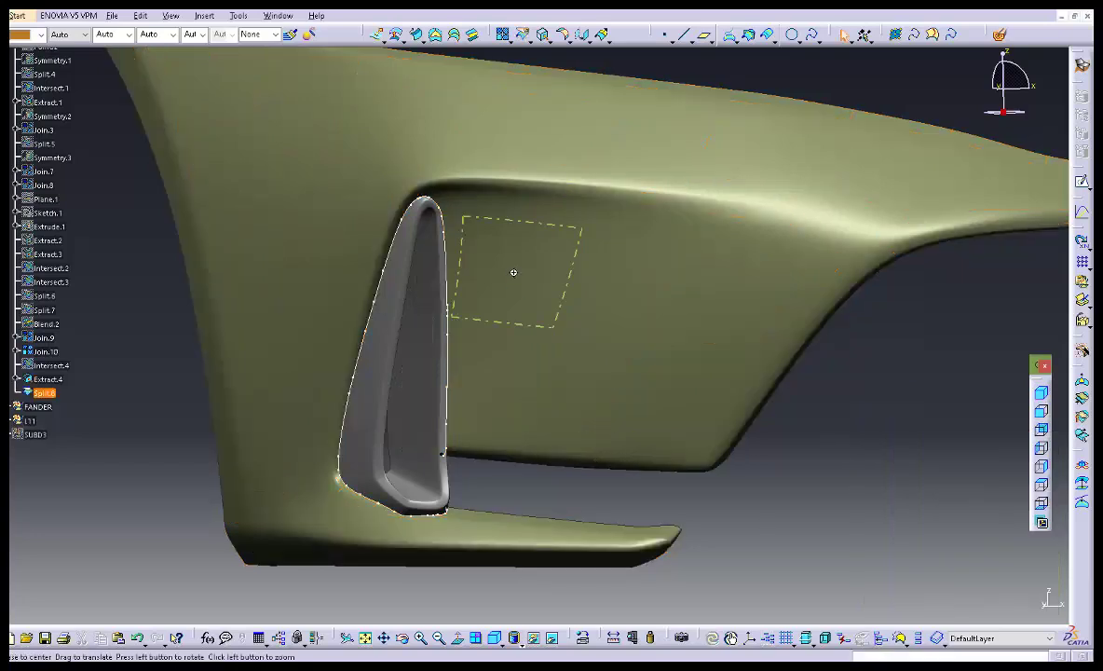
Show the SUBD3 grille frame and join its faces by distance propagation from one face, with a 0.001 mm merging distance.
middle_click_drag(550, 342, 461, 383)
left_click(39, 433)
key("space")
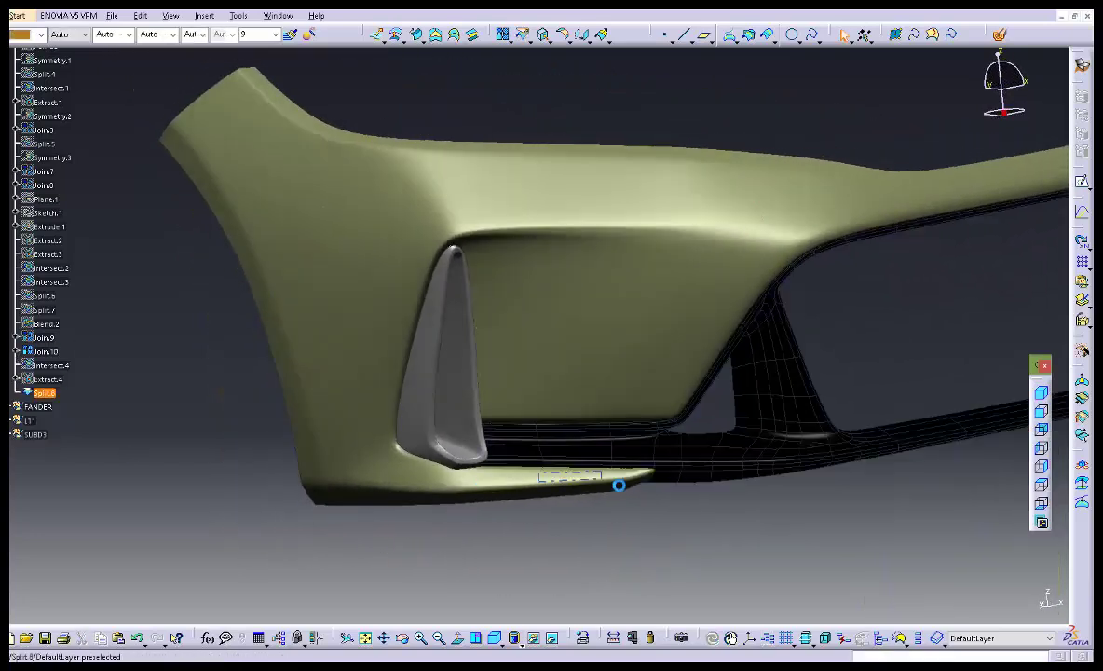
middle_click_drag(617, 482, 573, 250)
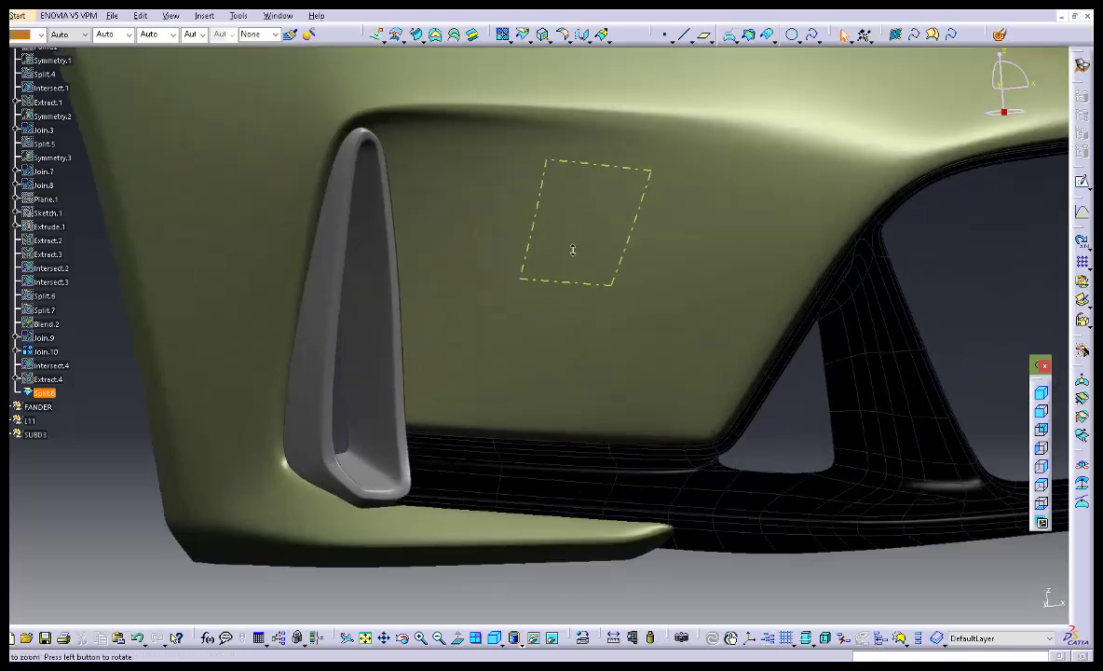
left_click(504, 37)
left_click(772, 480)
right_click(829, 286)
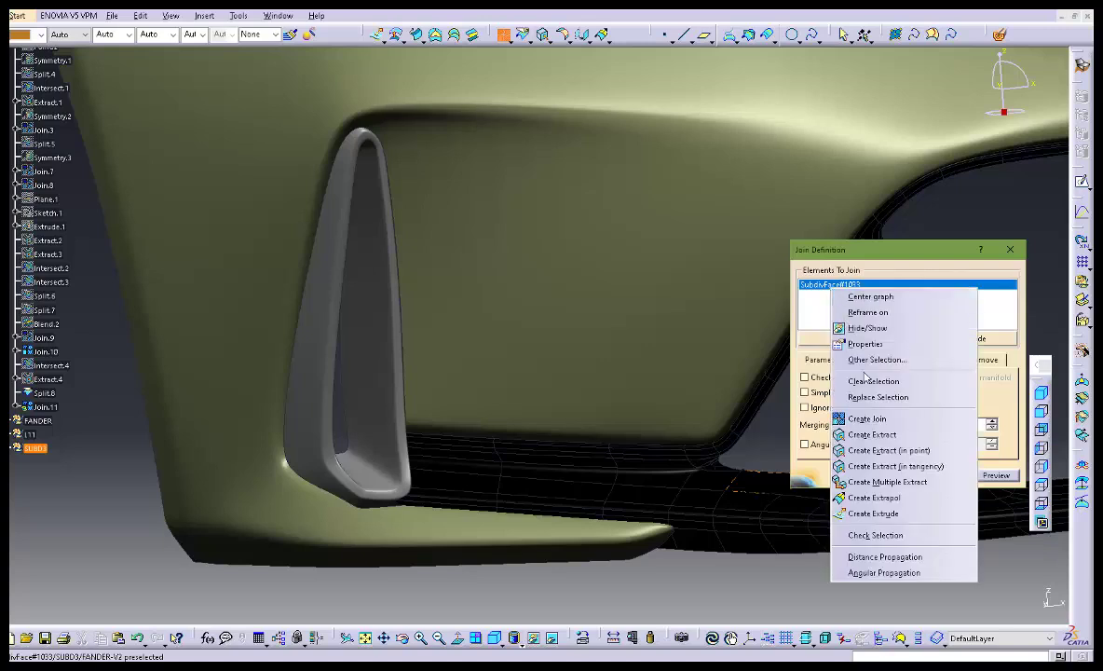
left_click(878, 560)
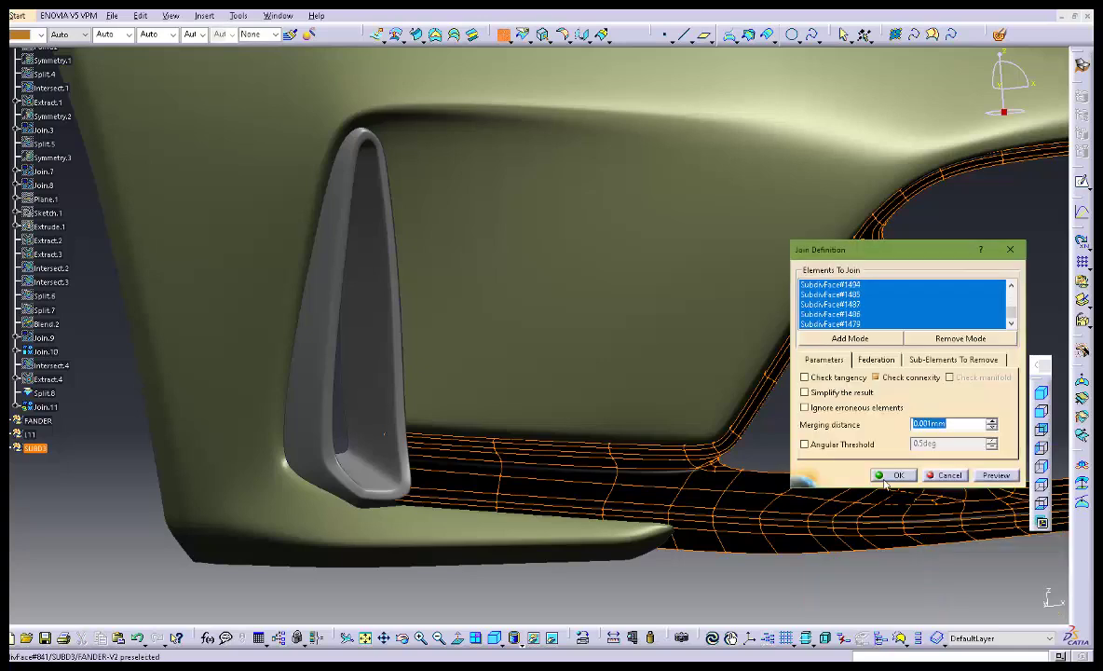
left_click(884, 480)
Colour the joined grille frame surface dark grey.
middle_click_drag(756, 389, 596, 302)
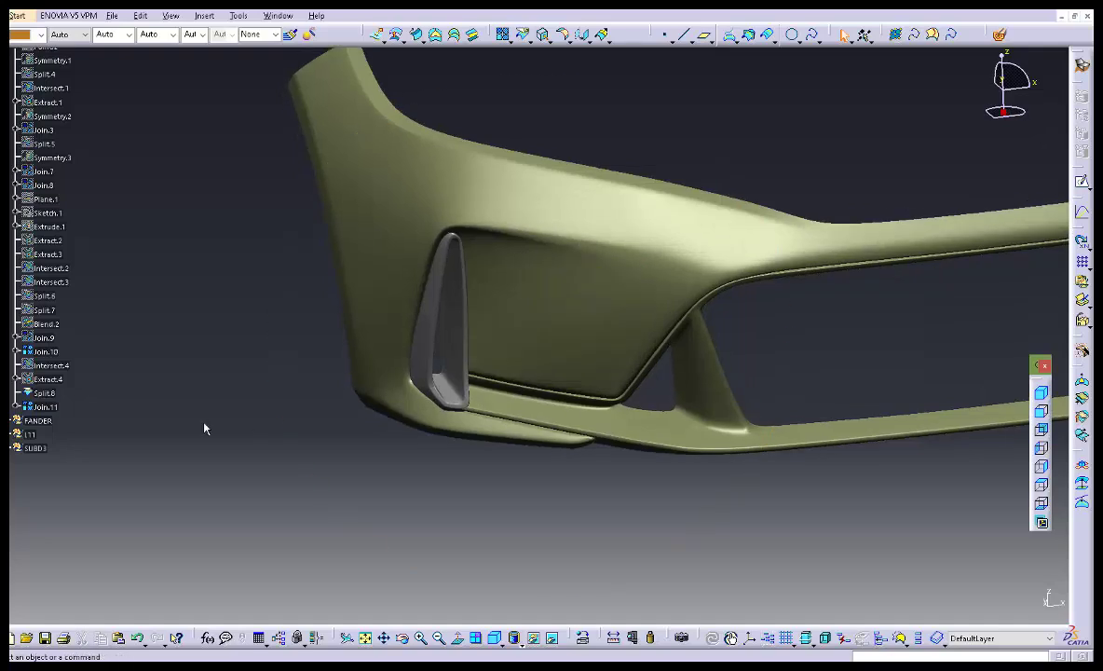
left_click(53, 419)
left_click(41, 34)
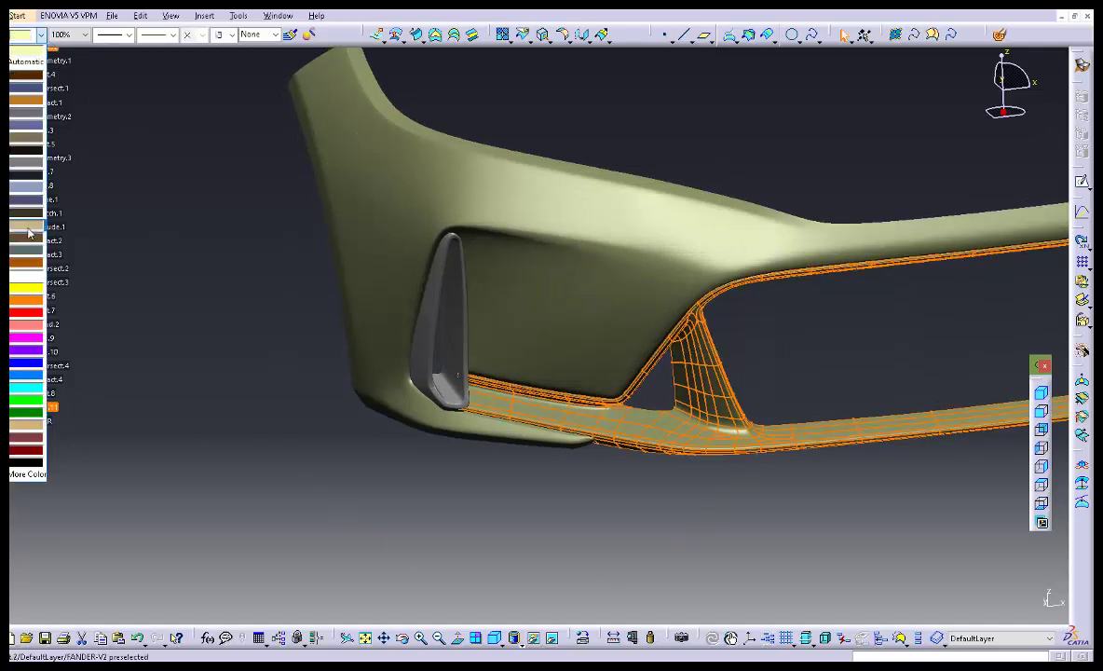
left_click(31, 177)
left_click(483, 521)
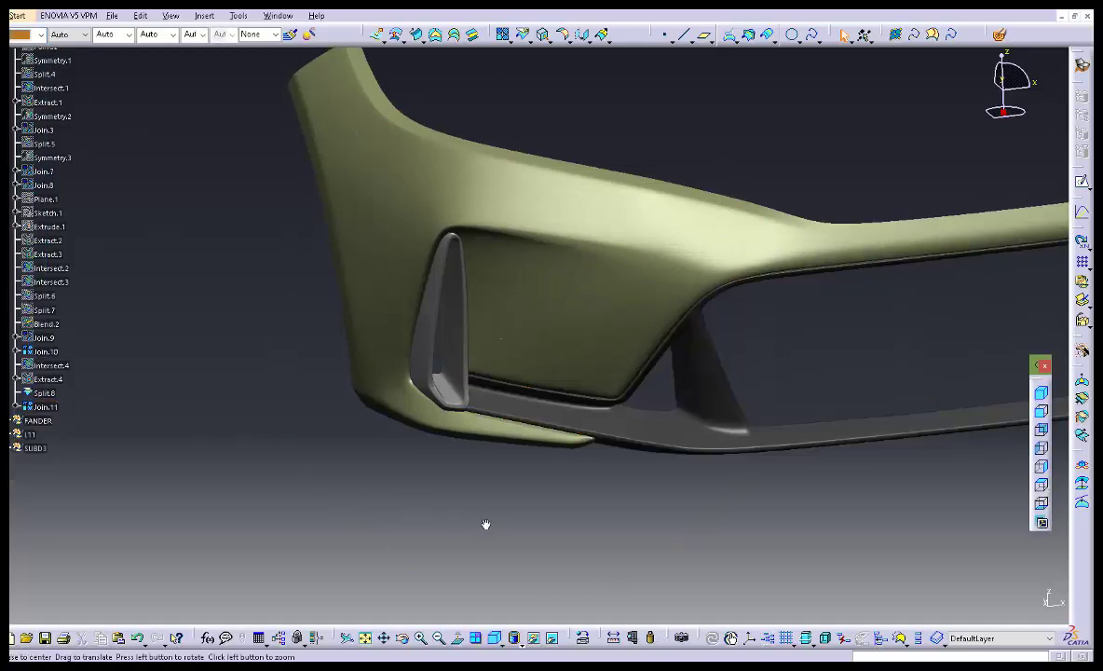
mouse_move(485, 521)
middle_mouse_down()
mouse_move(496, 480)
mouse_move(474, 512)
middle_mouse_up()
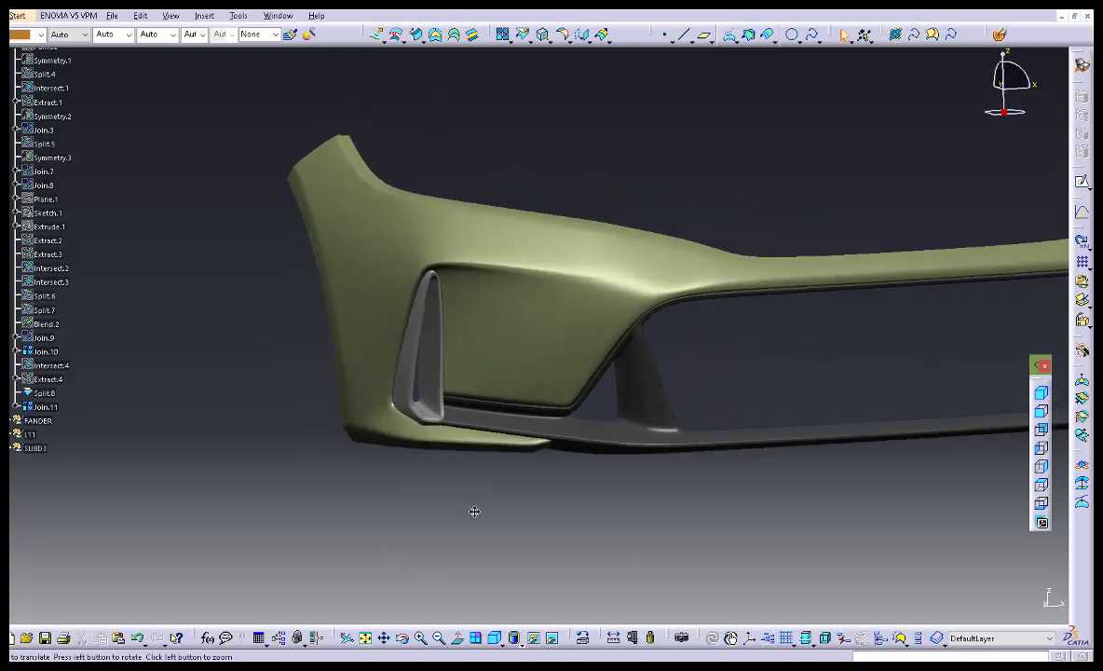
Try to split the trimmed fender surface with the zx plane as the cutting element.
left_click(531, 41)
left_click(541, 59)
left_click(596, 263)
middle_click_drag(596, 263, 484, 270)
left_click(925, 459)
right_click(924, 462)
left_click(961, 371)
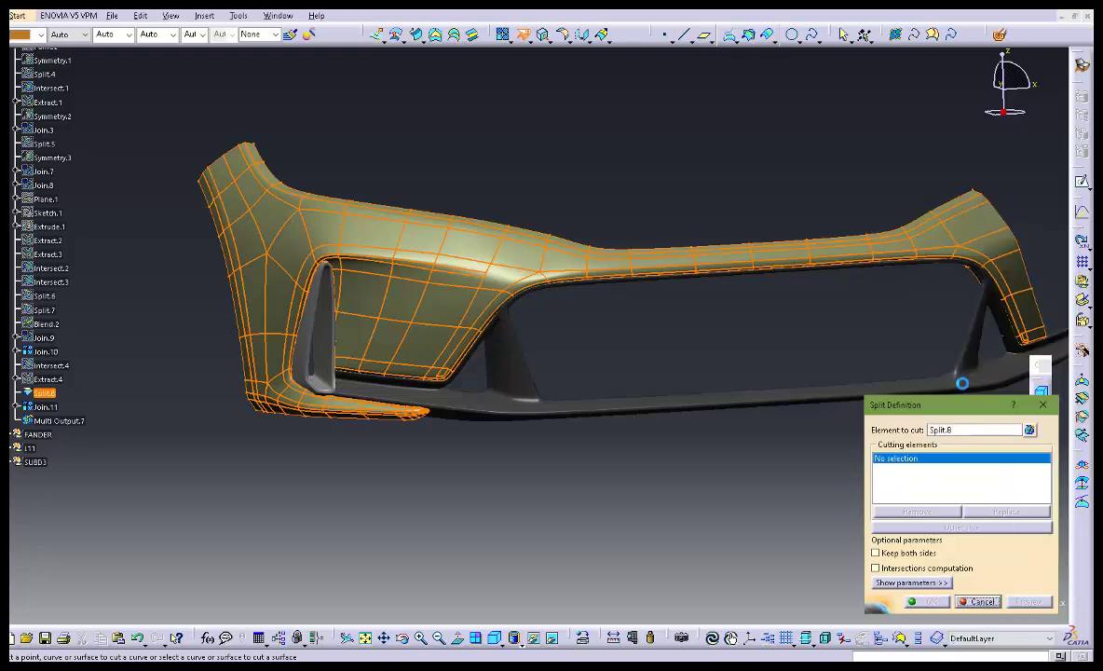
left_click(1032, 601)
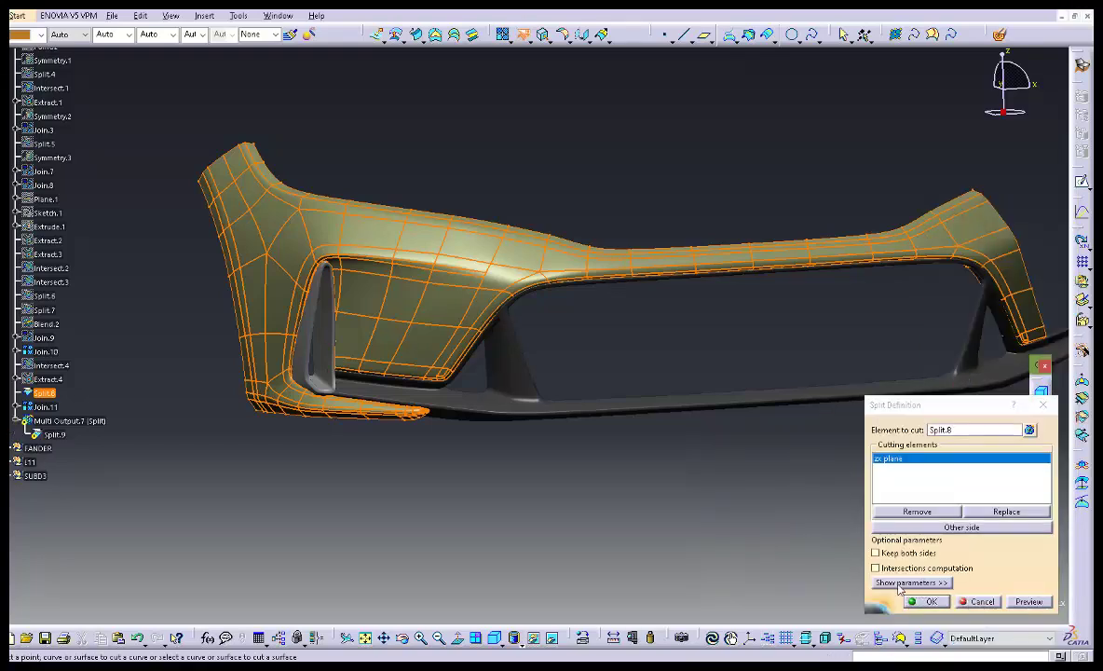
Remove the zx plane from the cutting elements and split the fender surface at the bumper's centre plane instead.
left_click(917, 512)
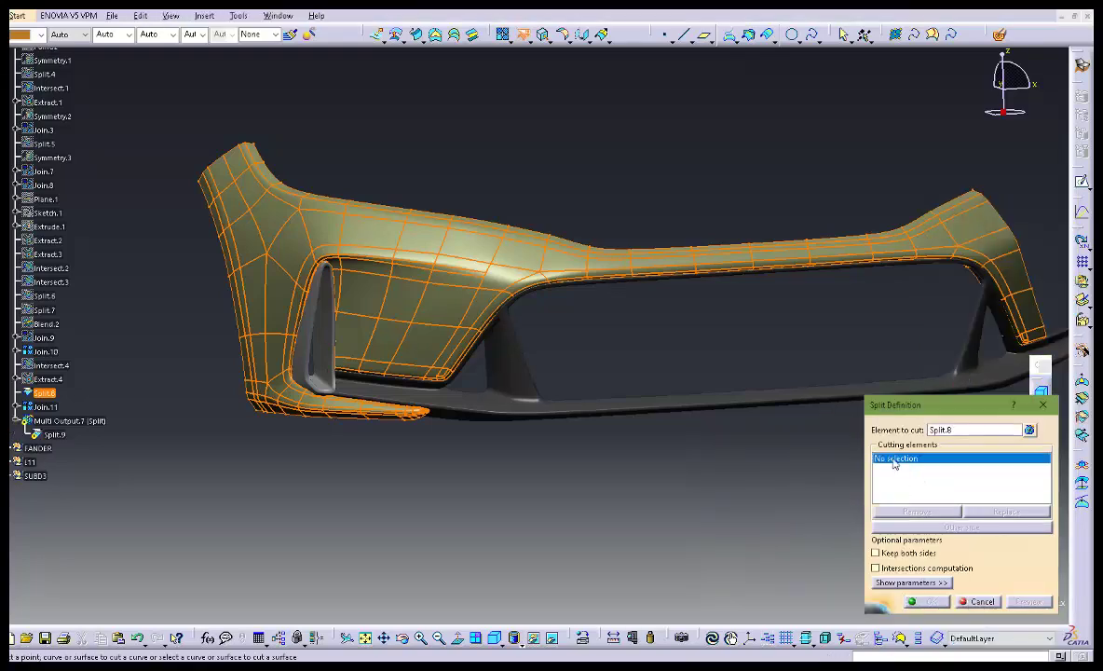
right_click(895, 464)
left_click(933, 356)
left_click(929, 601)
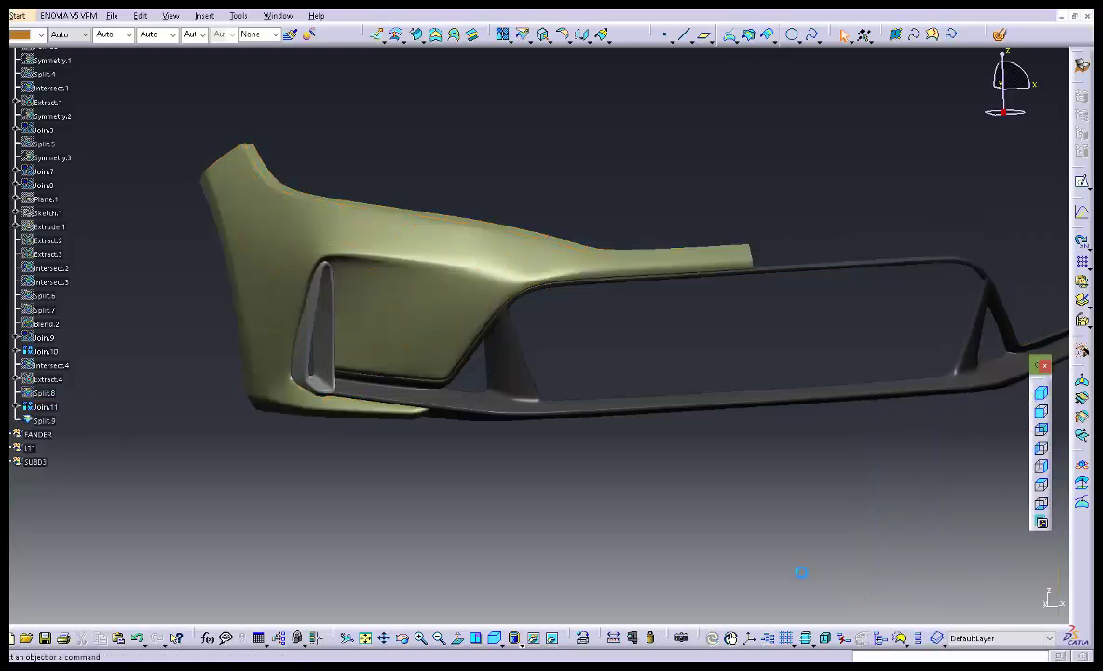
Mirror the half fender surface across the bumper's centre plane with Symmetry.
middle_click_drag(557, 421, 581, 371)
left_click(588, 43)
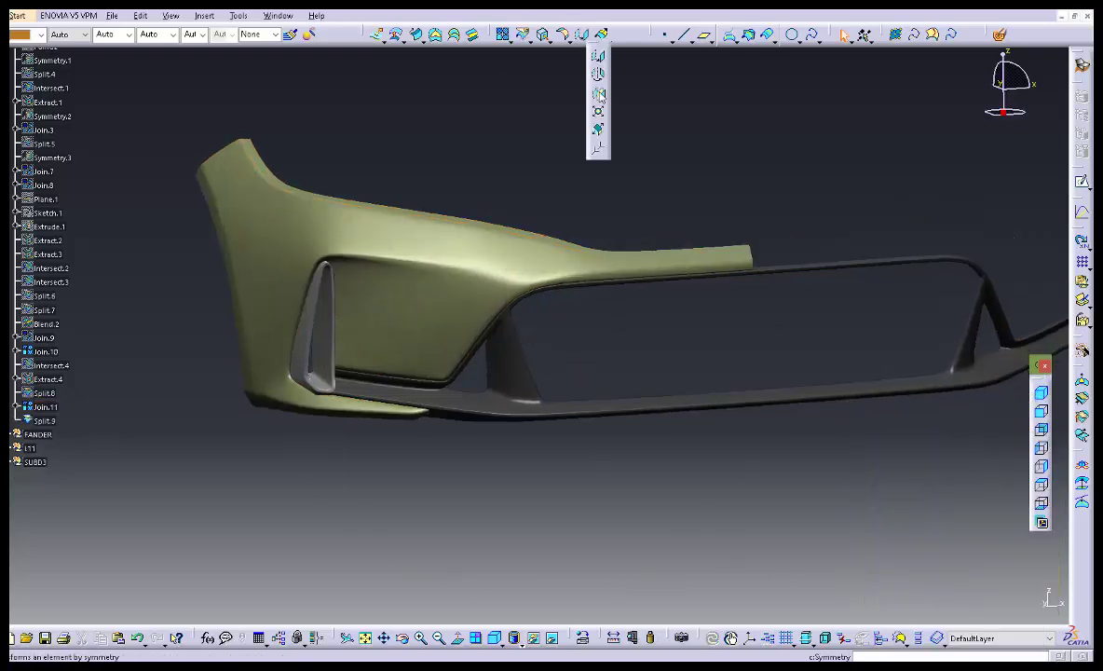
left_click(598, 92)
left_click(500, 263)
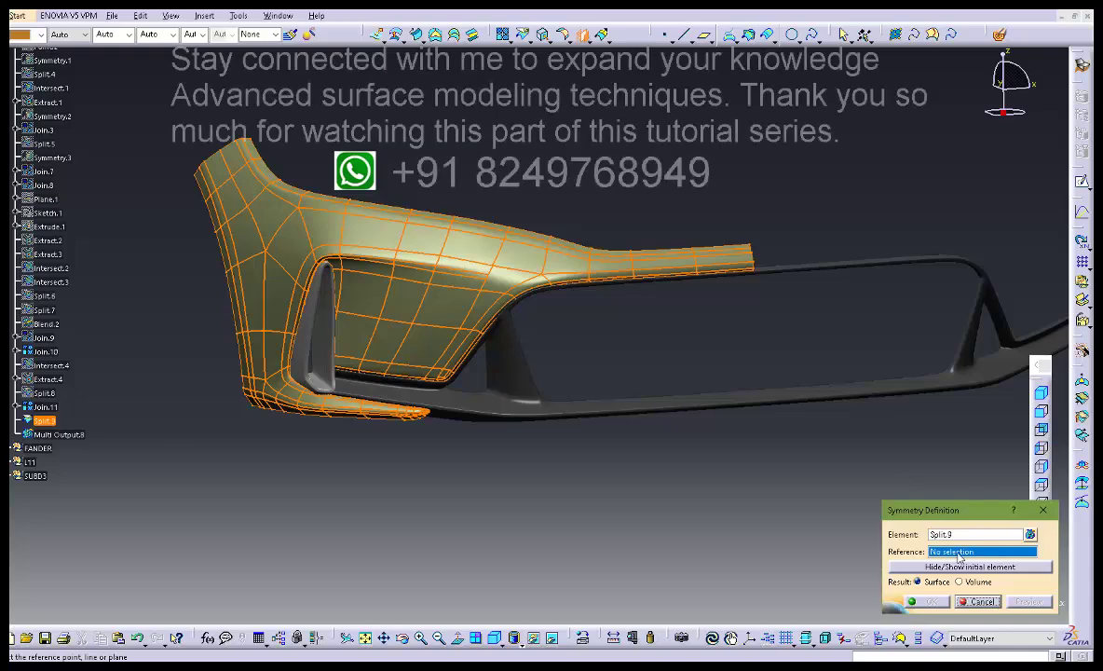
right_click(947, 553)
left_click(976, 400)
left_click(927, 600)
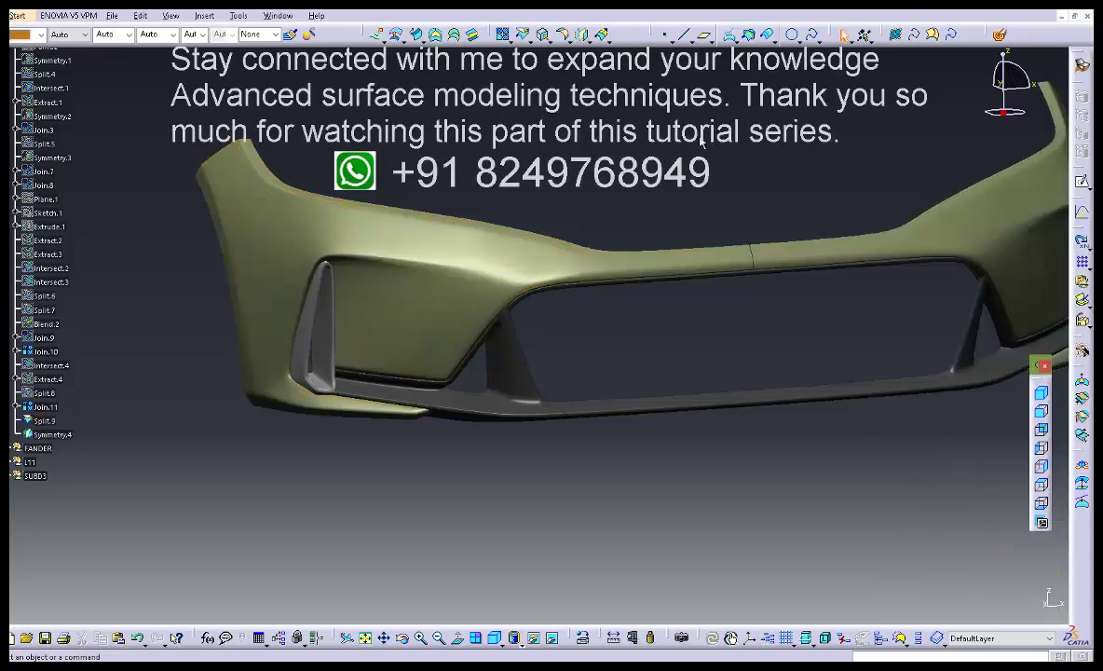
Join the half fender surface with its mirrored copy using a 0.001 mm merging distance.
left_click(535, 293)
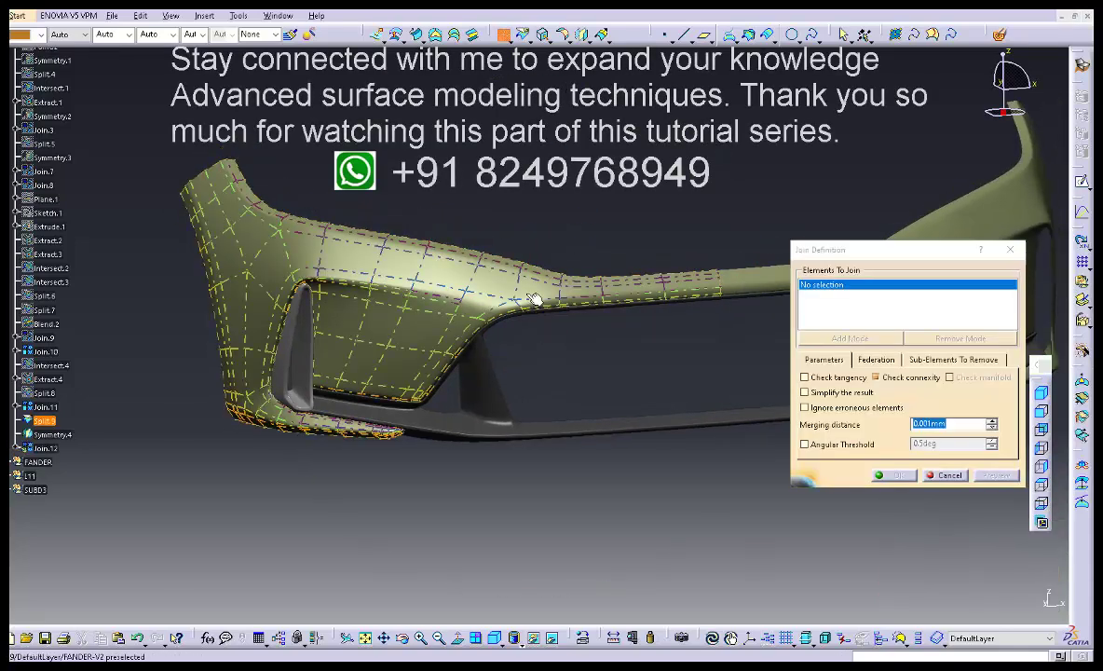
middle_click_drag(535, 294, 447, 301)
left_click(663, 293)
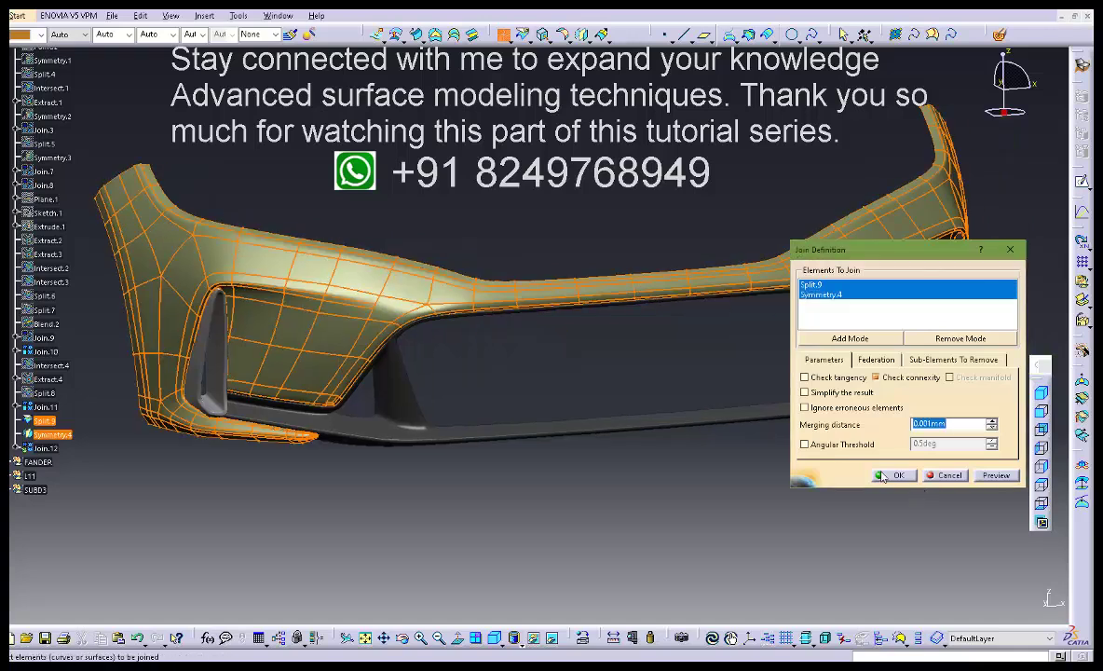
left_click(894, 480)
middle_click_drag(586, 488, 613, 401)
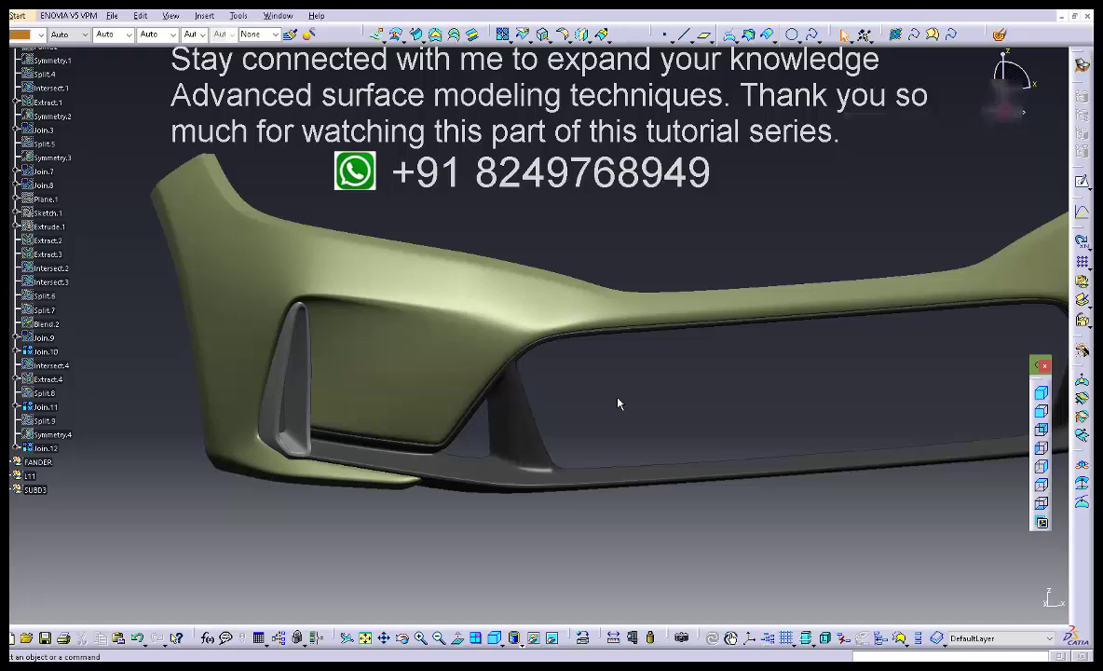